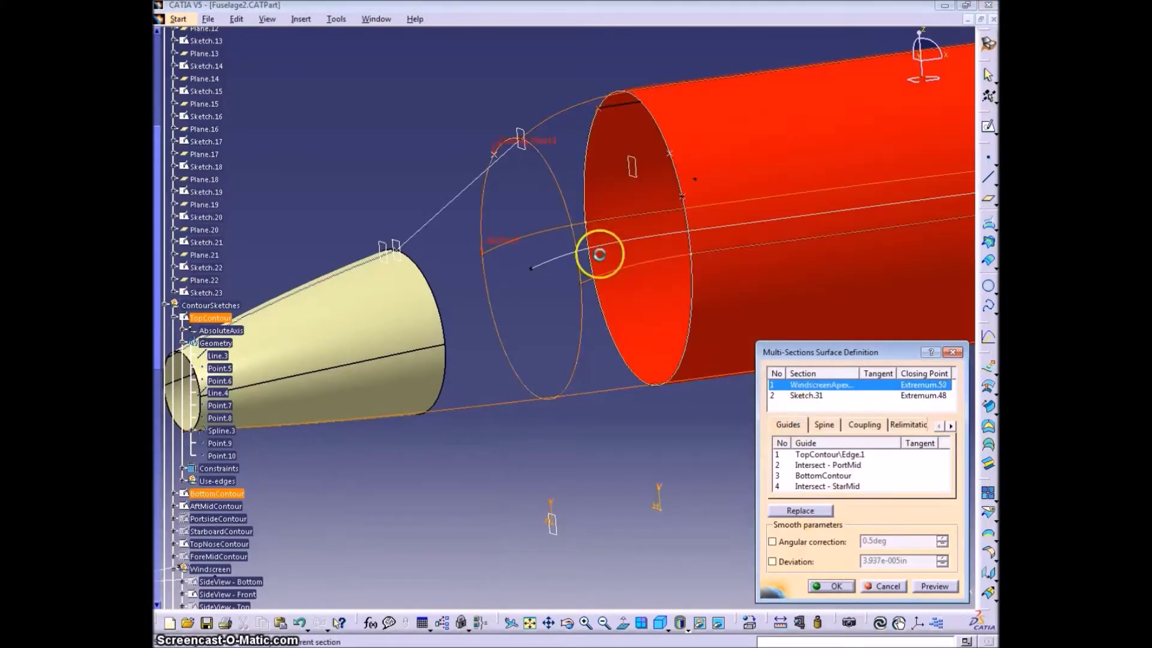
Preview the multi-sections surface built from the windscreen apex section and Sketch.31, and close its definition
left_click(930, 589)
left_click(868, 585)
middle_click_drag(764, 465, 638, 386)
middle_click_drag(743, 383, 653, 337)
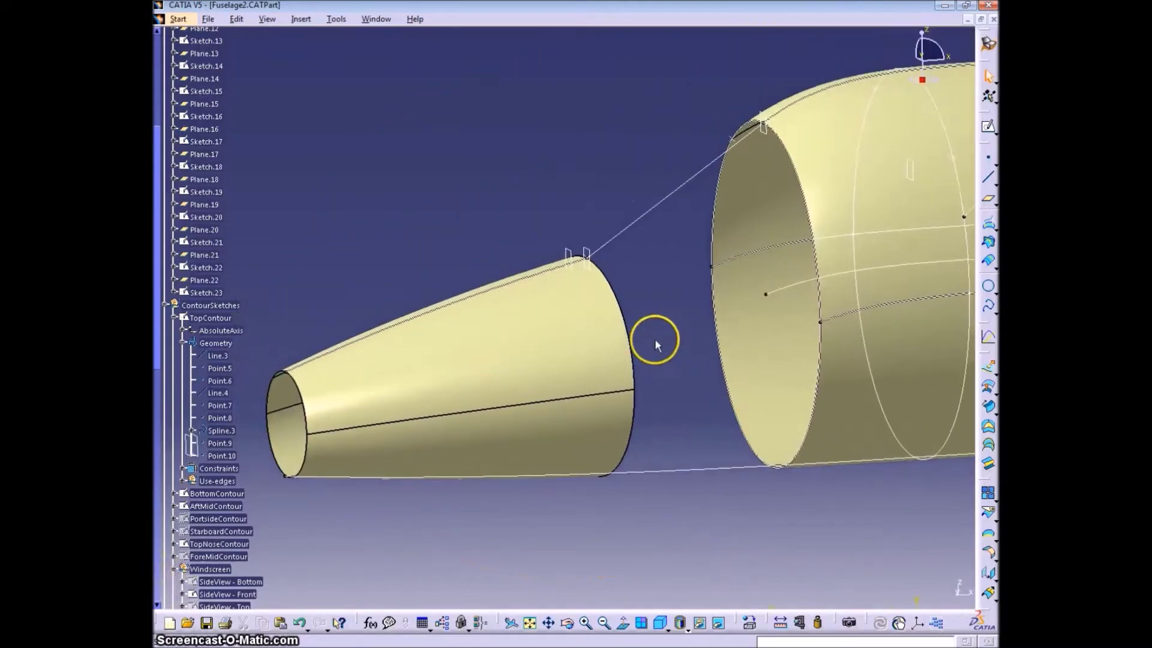
Make ContourSketches the in-work object and collapse the AftCockpitPlanes, TopContour and Windscreen branches of the tree
scroll(671, 393, "down", 1)
middle_click(671, 393)
middle_click_drag(670, 393, 710, 388)
middle_click_drag(423, 465, 438, 540)
scroll(294, 154, "up", 6)
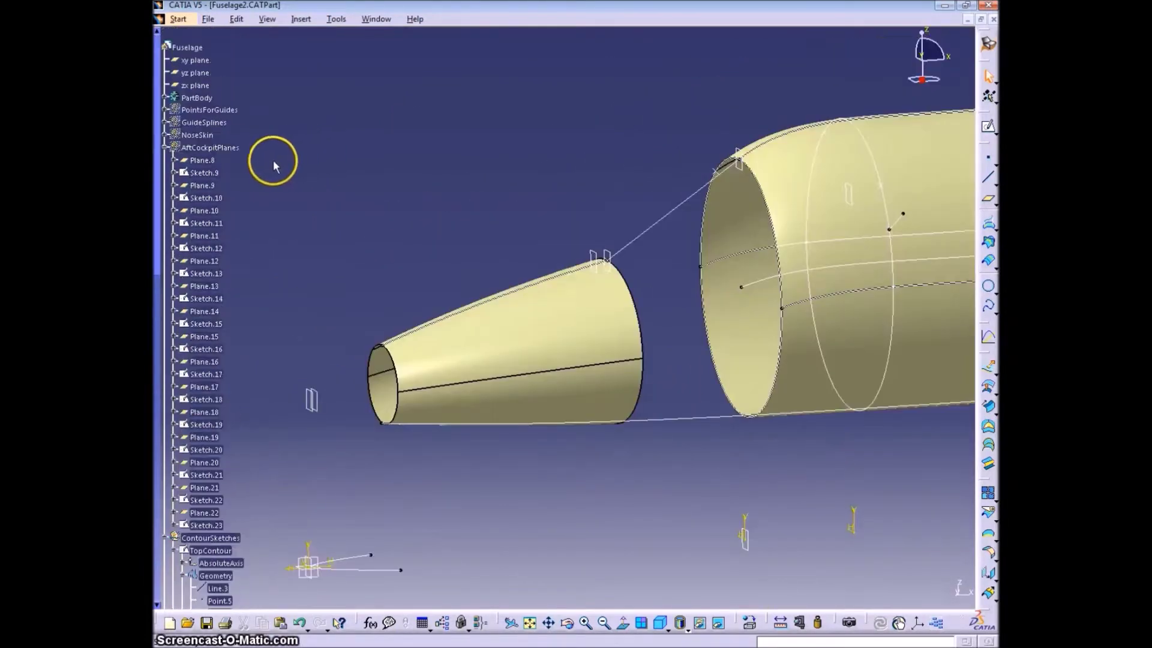
scroll(207, 171, "down", 3)
left_click(165, 31)
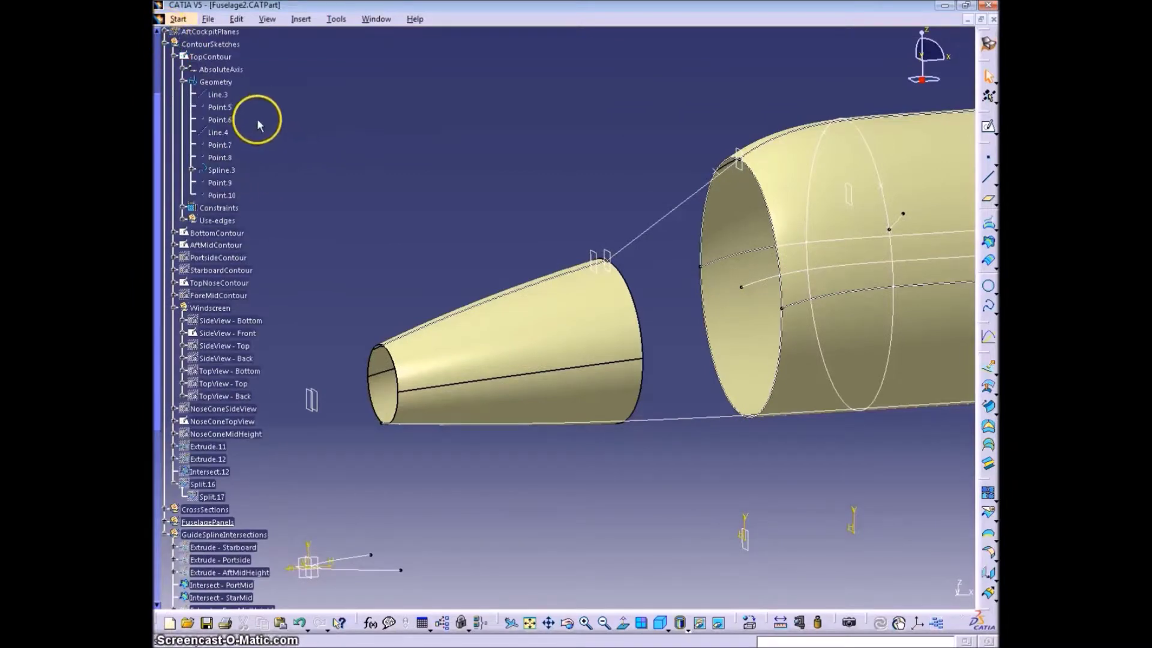
right_click(227, 44)
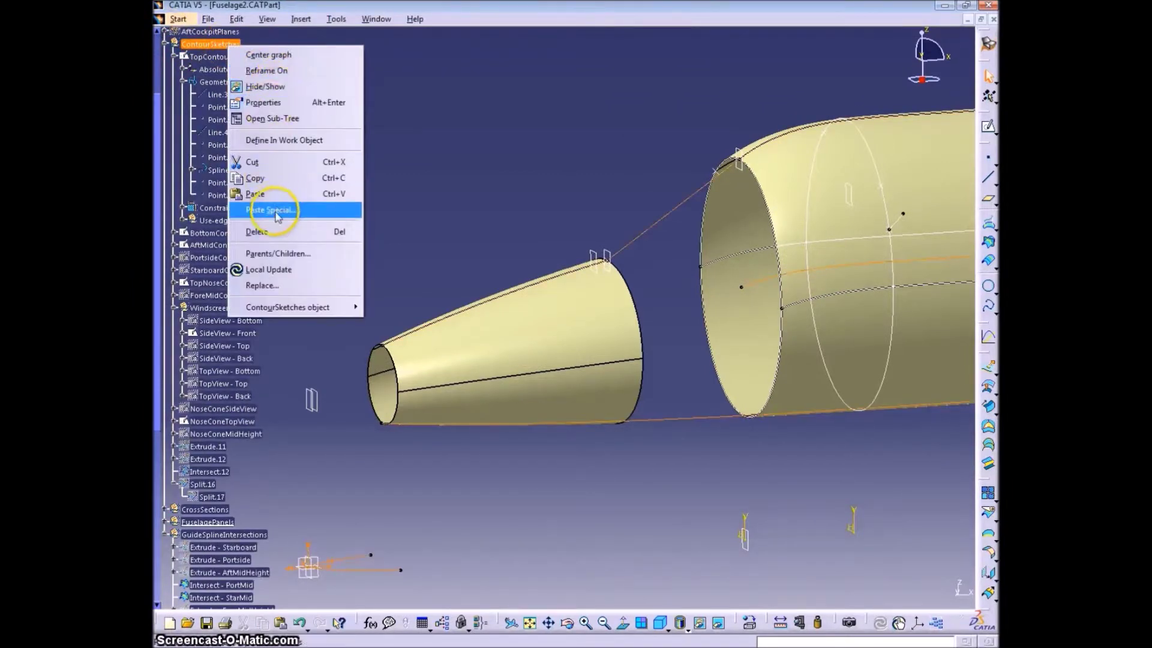
left_click(277, 140)
left_click(175, 57)
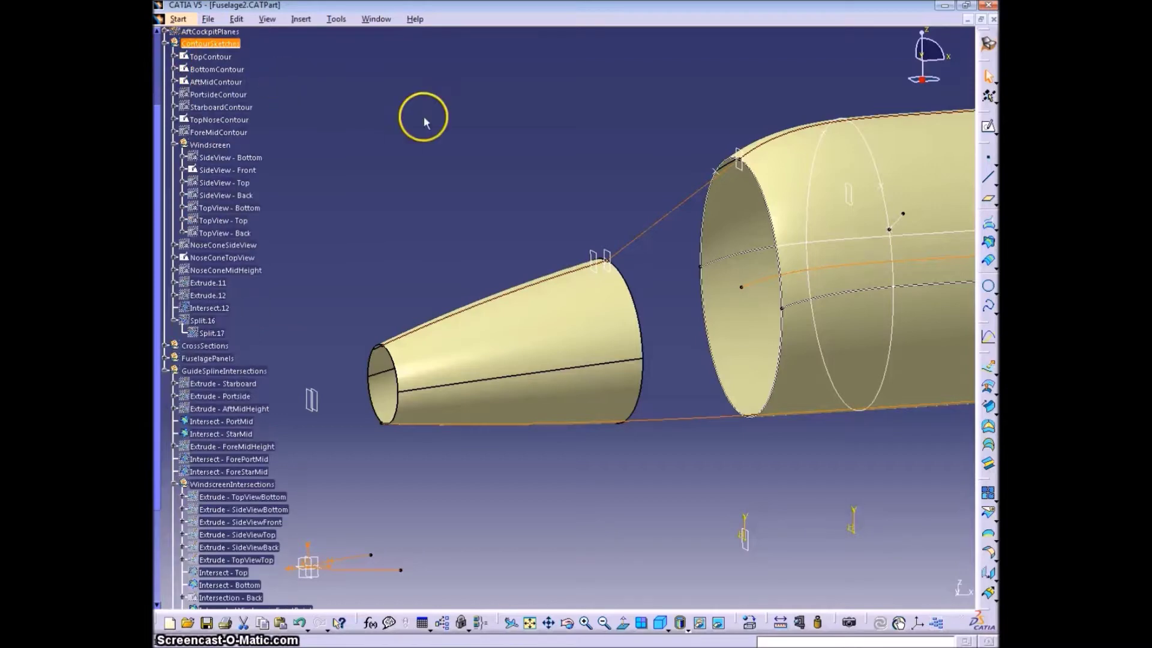
left_click(174, 144)
Start a sketch on the side-view origin plane and draw a three-point spline across the gap between the nose and fuselage surfaces
left_click(987, 126)
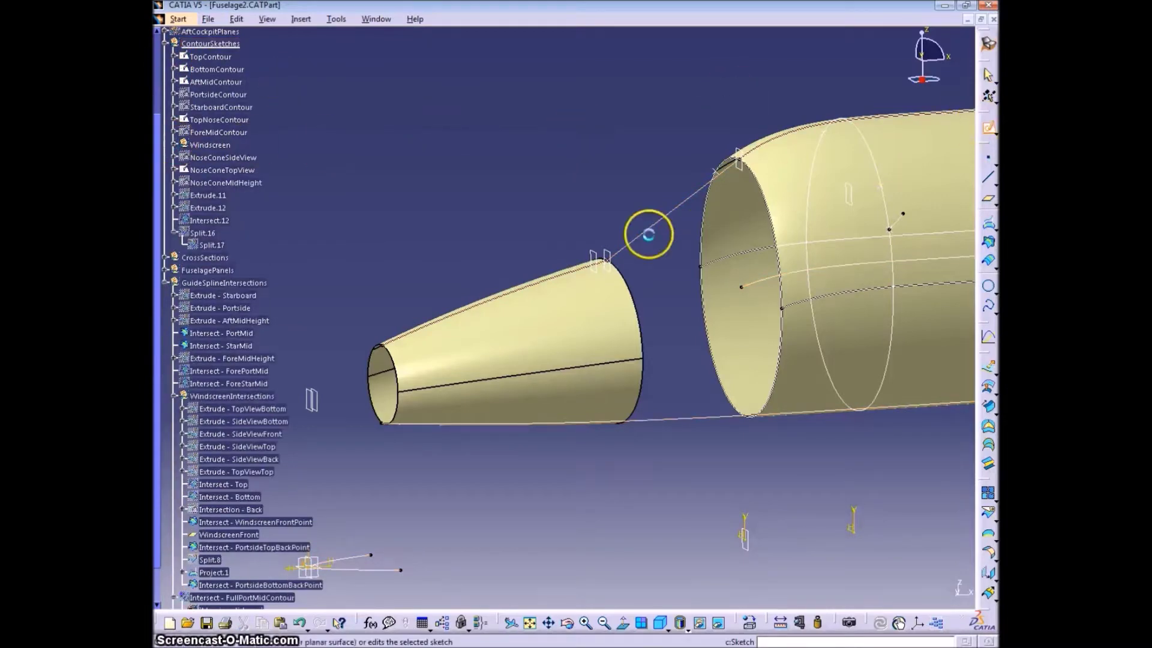
left_click(310, 559)
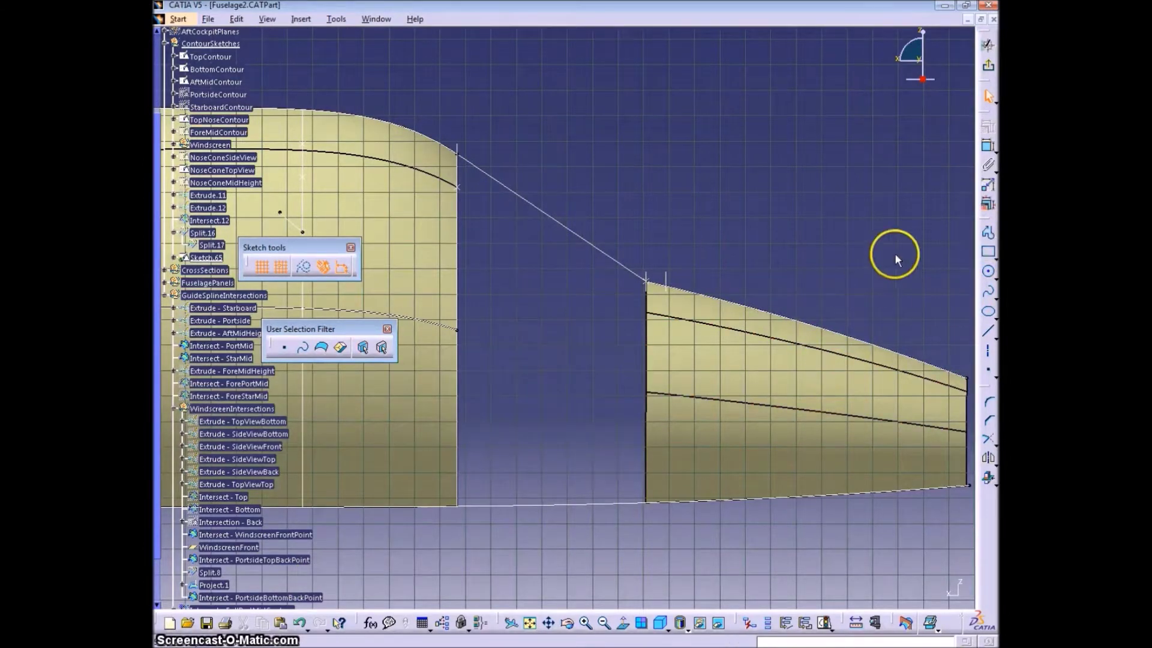
left_click(987, 292)
middle_click_drag(557, 317, 676, 378)
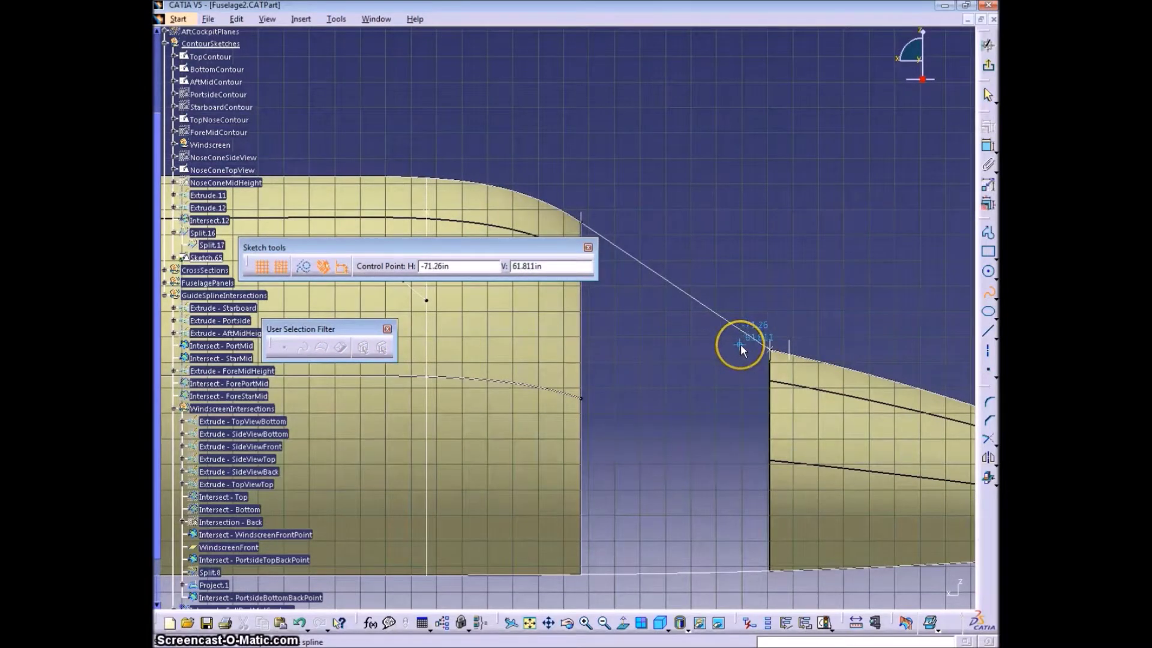
left_click(607, 328)
middle_click_drag(696, 437, 656, 409)
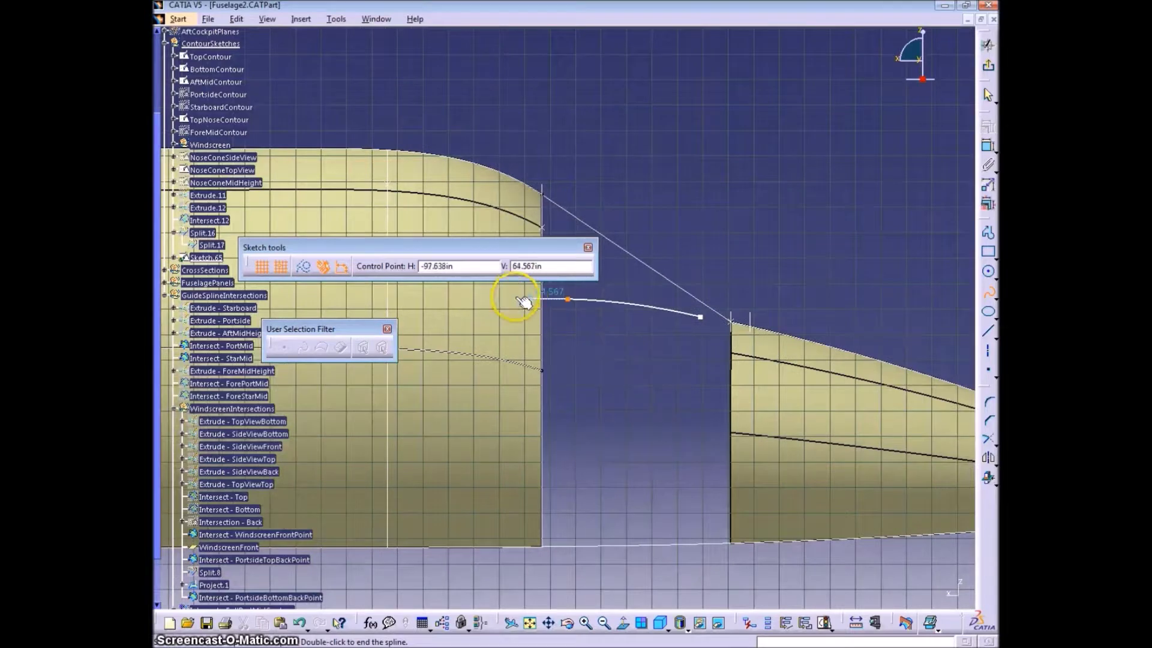
left_click(514, 297)
double_click(621, 381)
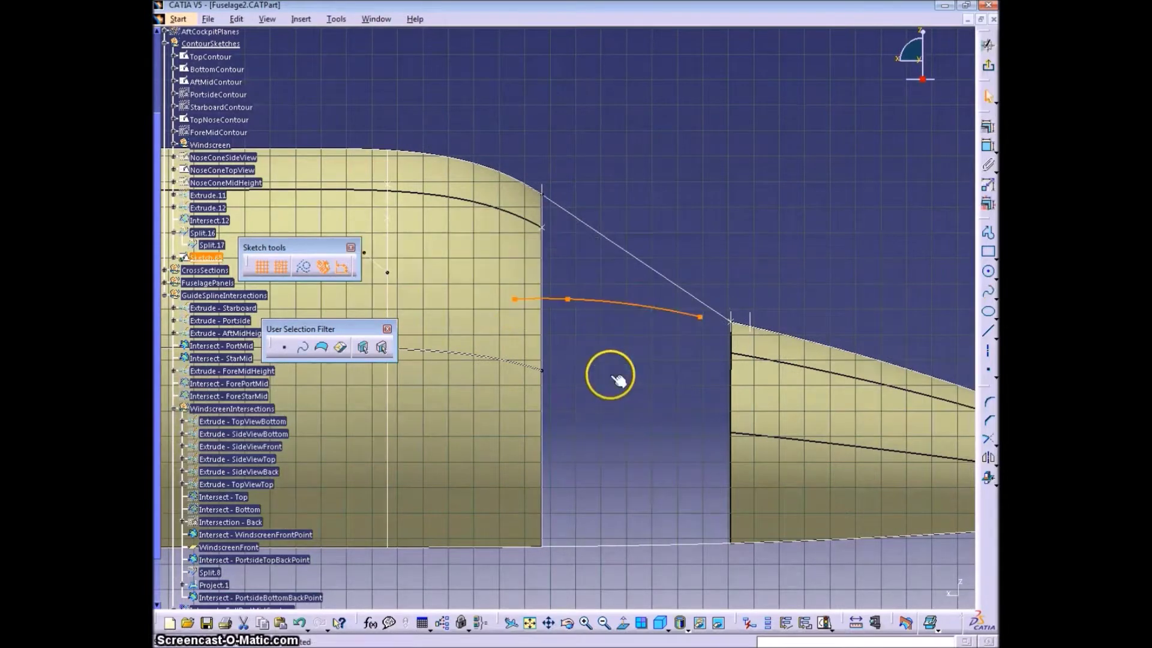
mouse_move(635, 401)
middle_mouse_down()
mouse_move(668, 362)
mouse_move(680, 399)
middle_mouse_up()
left_click(652, 372)
scroll(591, 397, "down", 2)
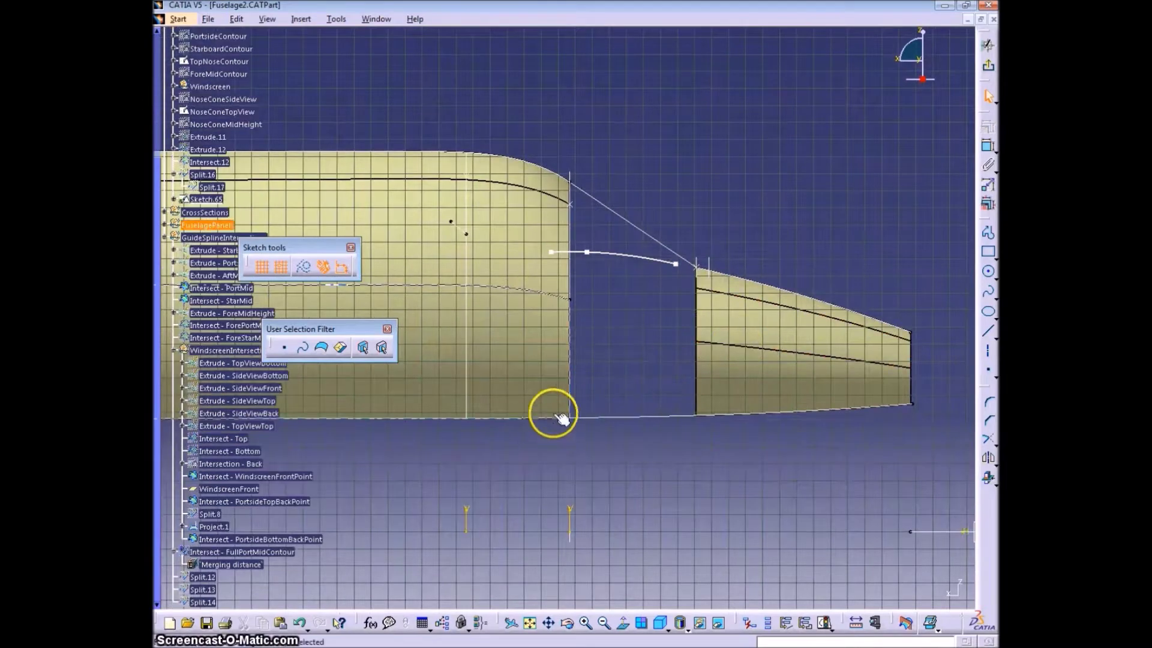
scroll(553, 413, "up", 2)
right_click(225, 181)
left_click(263, 225)
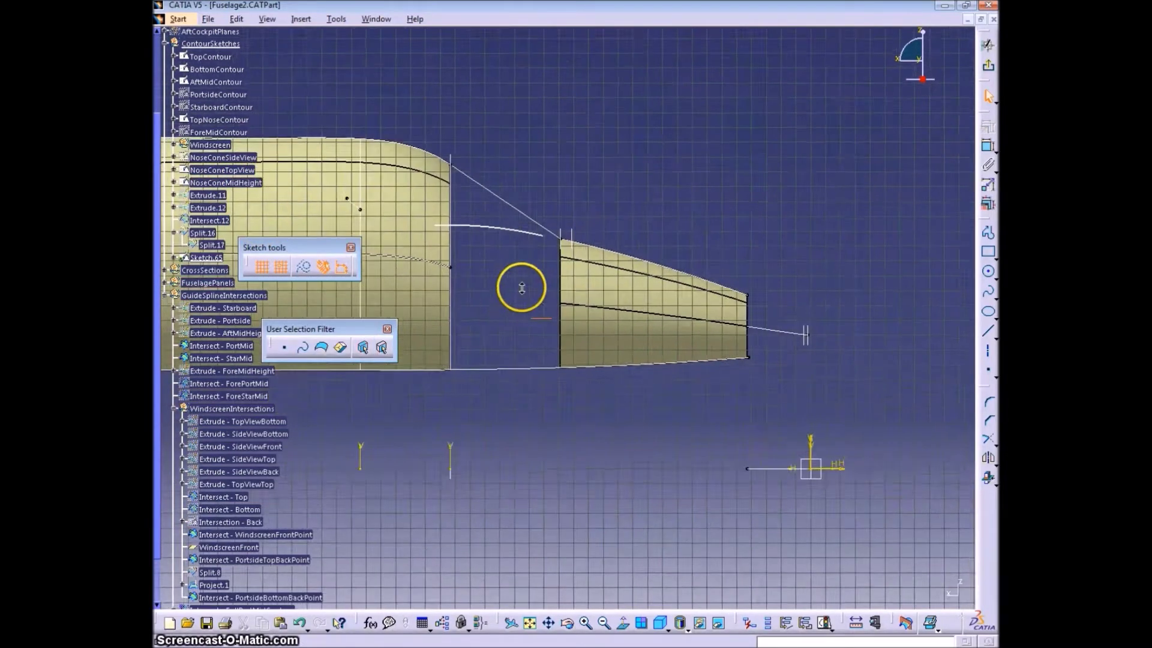
right_click(227, 181)
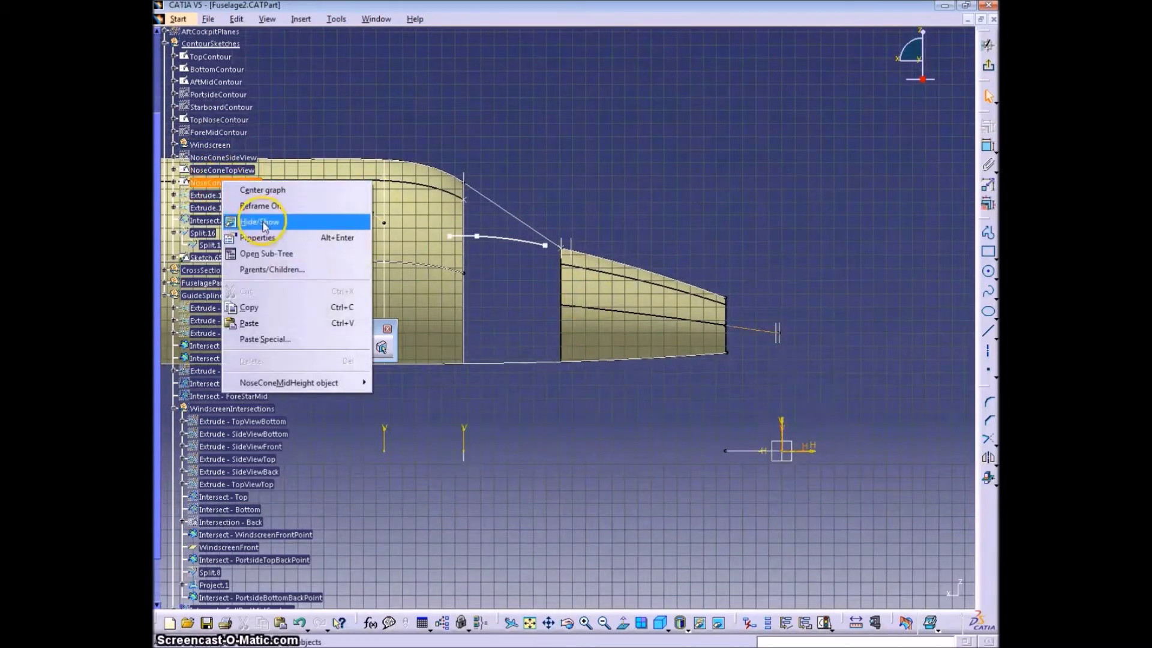
left_click(273, 221)
Show the ForeMidContour sketch and project its curve into the current sketch as construction geometry
right_click(238, 136)
left_click(278, 171)
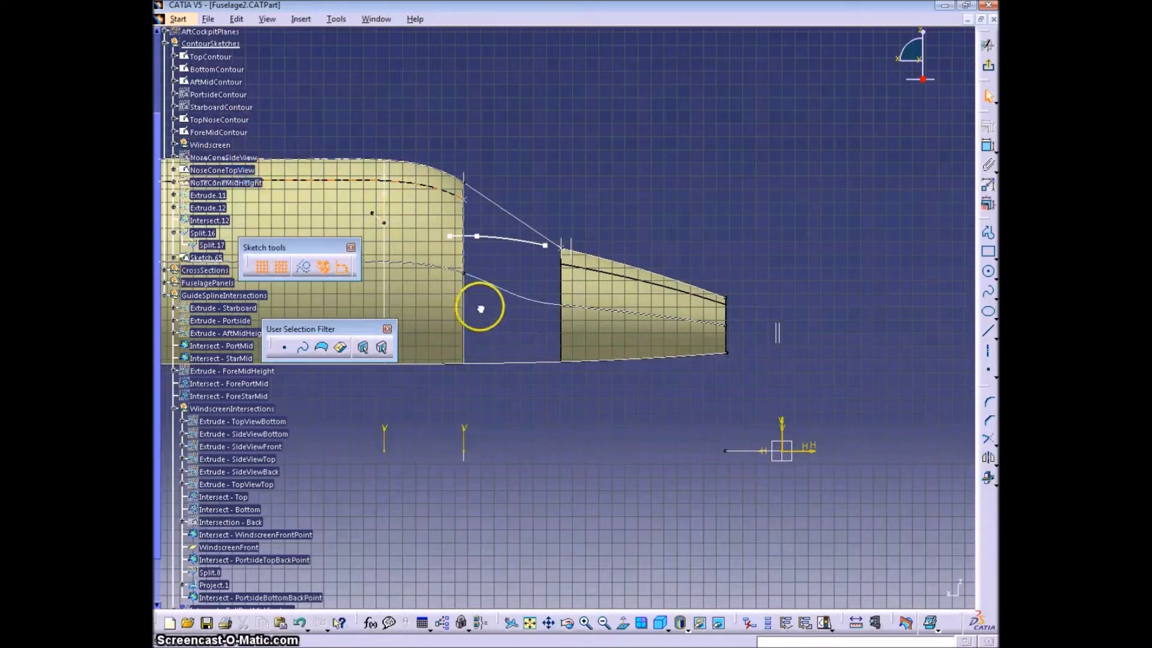
middle_click_drag(525, 334, 493, 231, "ctrl")
mouse_move(505, 308)
middle_mouse_down()
mouse_move(568, 254)
mouse_move(546, 294)
middle_mouse_up()
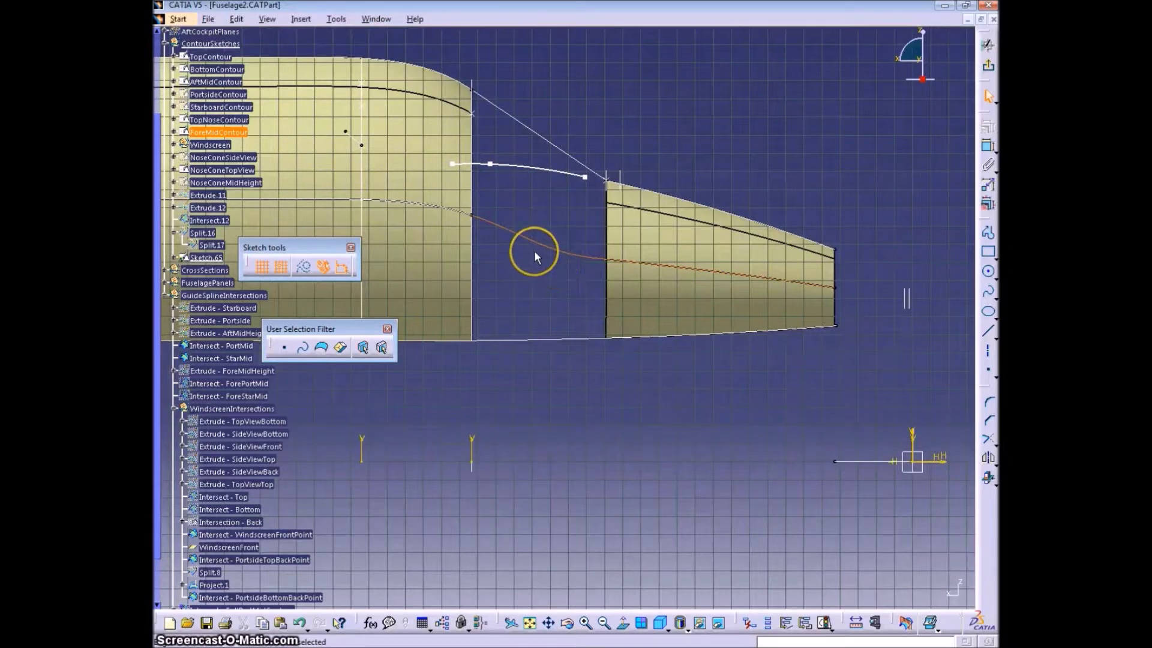
left_click(987, 477)
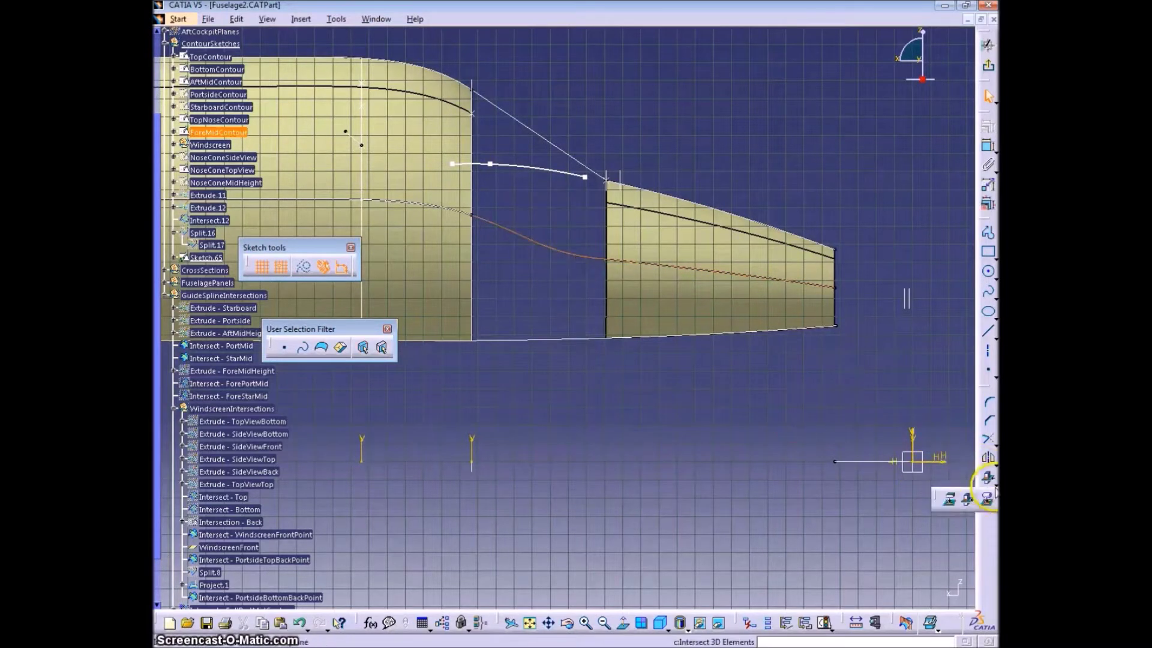
left_click(950, 504)
mouse_move(588, 375)
middle_mouse_down()
mouse_move(620, 396)
mouse_move(529, 385)
middle_mouse_up()
left_click(482, 286)
left_click(303, 267)
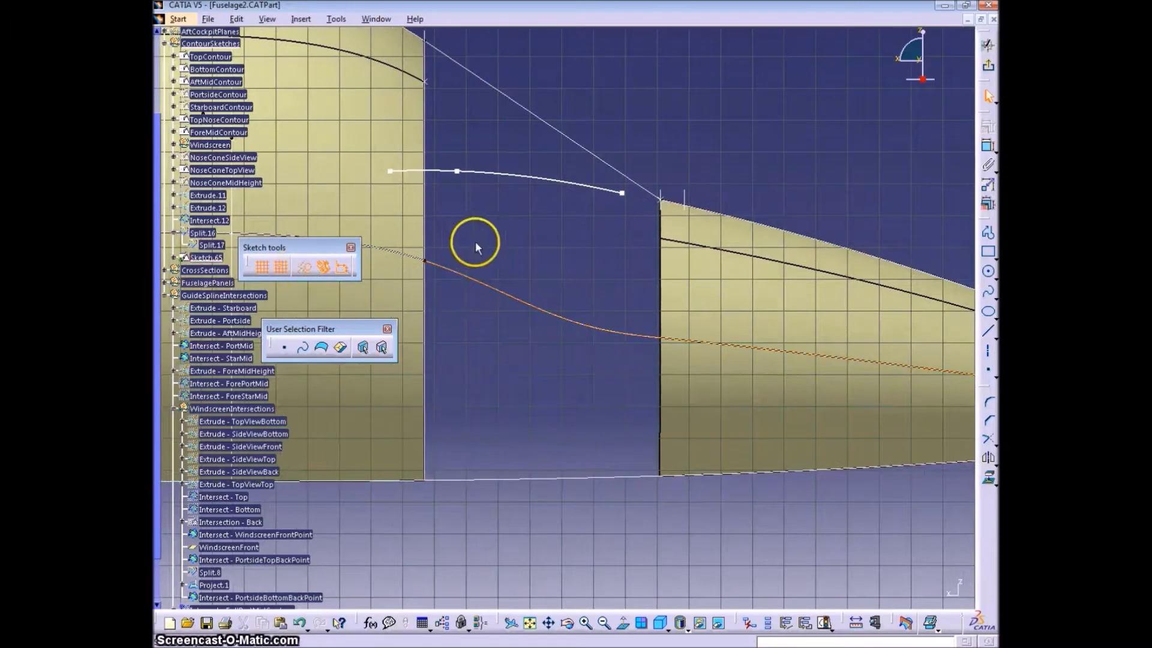
Hide the ForeMidContour sketch and the element at the upper rear corner of the nose surface
right_click(229, 131)
left_click(266, 174)
mouse_move(572, 248)
middle_mouse_down()
mouse_move(581, 278)
mouse_move(586, 252)
middle_mouse_up()
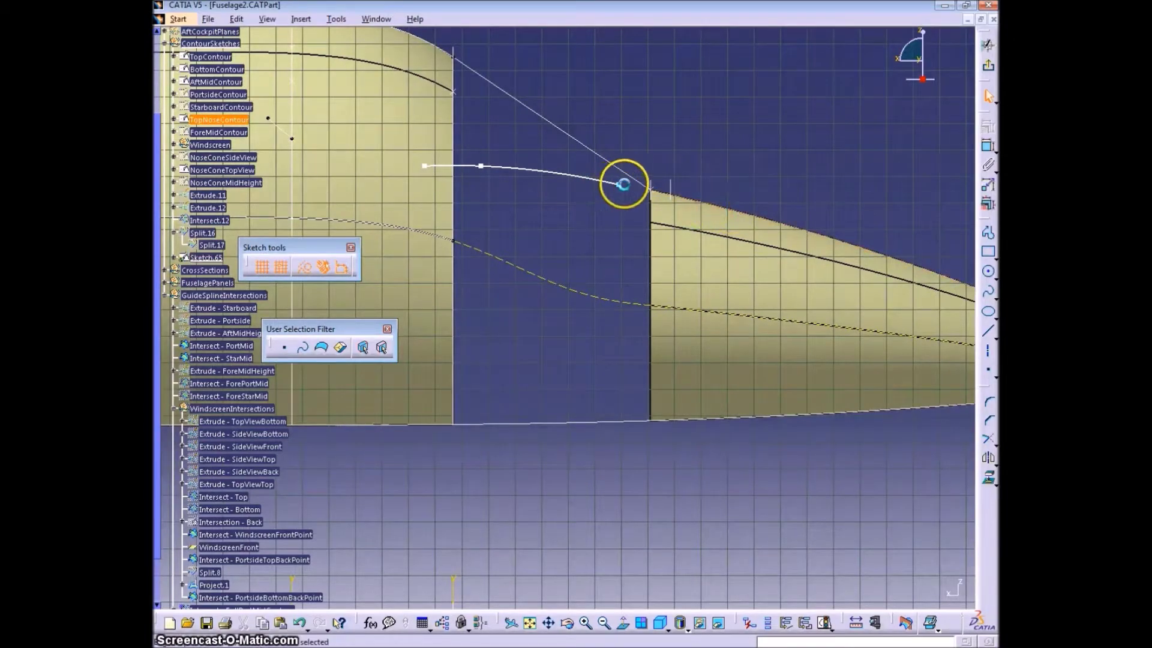
mouse_move(655, 218)
middle_mouse_down()
mouse_move(656, 272)
mouse_move(702, 204)
middle_mouse_up()
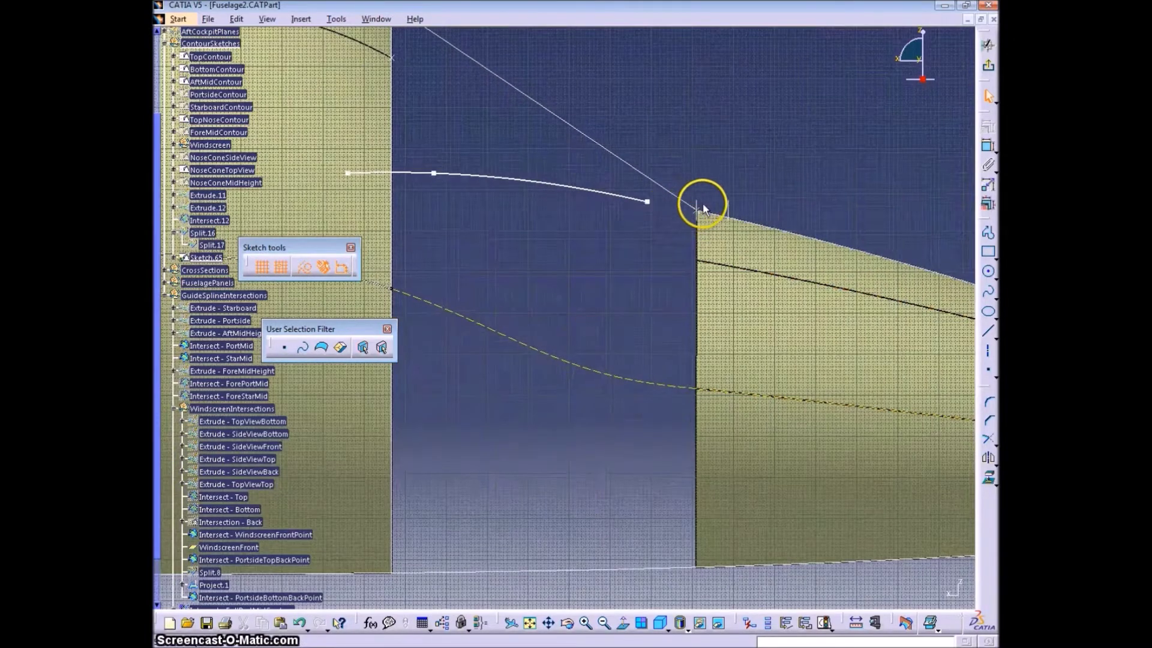
right_click(698, 209)
left_click(730, 249)
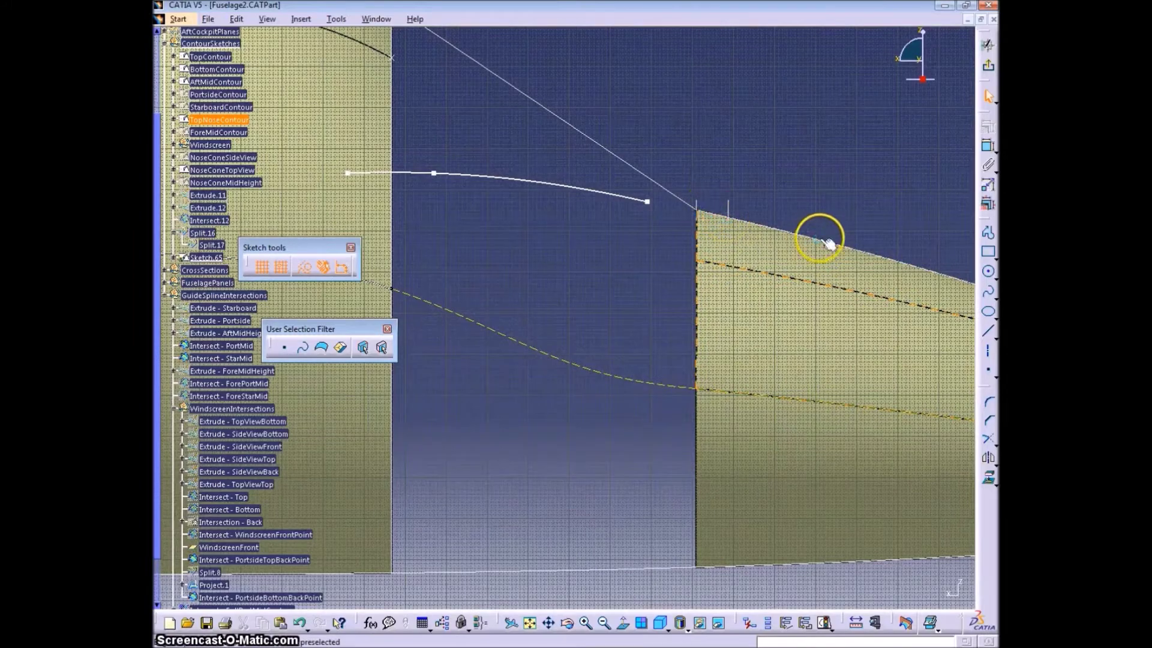
Intersect the nose surface panel with the sketch plane to create its upper contour as construction geometry
middle_click_drag(840, 308, 690, 279)
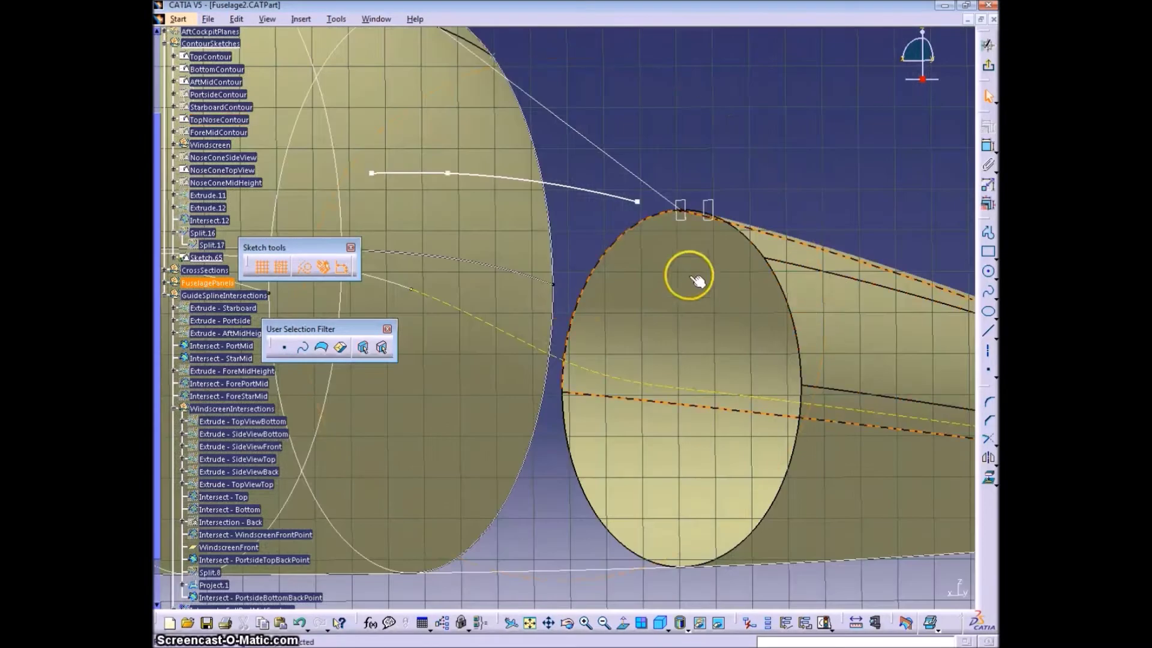
left_click(994, 486)
left_click(967, 499)
middle_click_drag(733, 193, 699, 205)
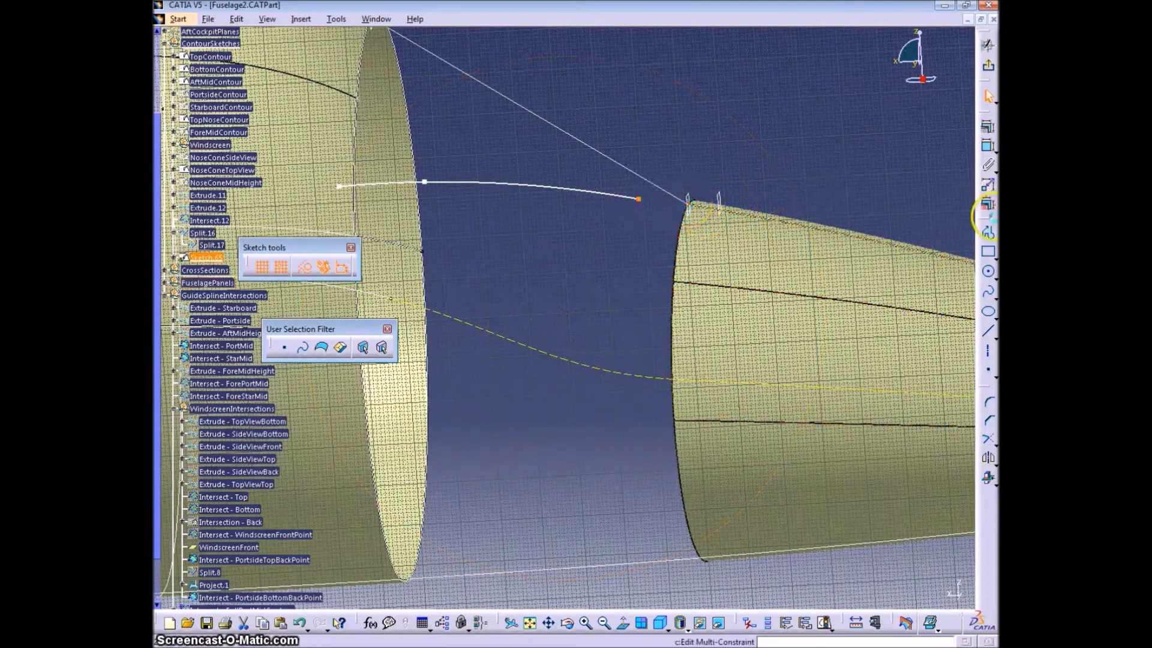
Make the spline's front end point coincident with the rear end of the nose's upper contour
right_click(564, 263)
right_click(630, 220)
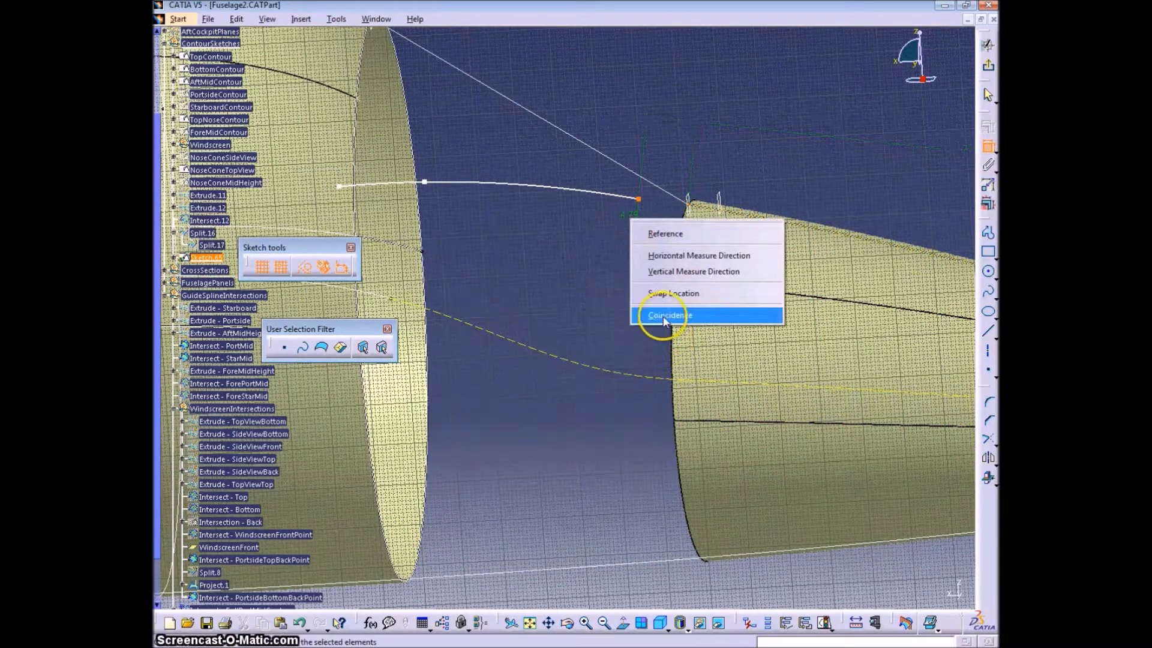
left_click(663, 317)
Turn on tangency at the spline's CtrlPoint.1 and constrain the spline tangent to the nose's upper contour
double_click(653, 194)
left_click(731, 547)
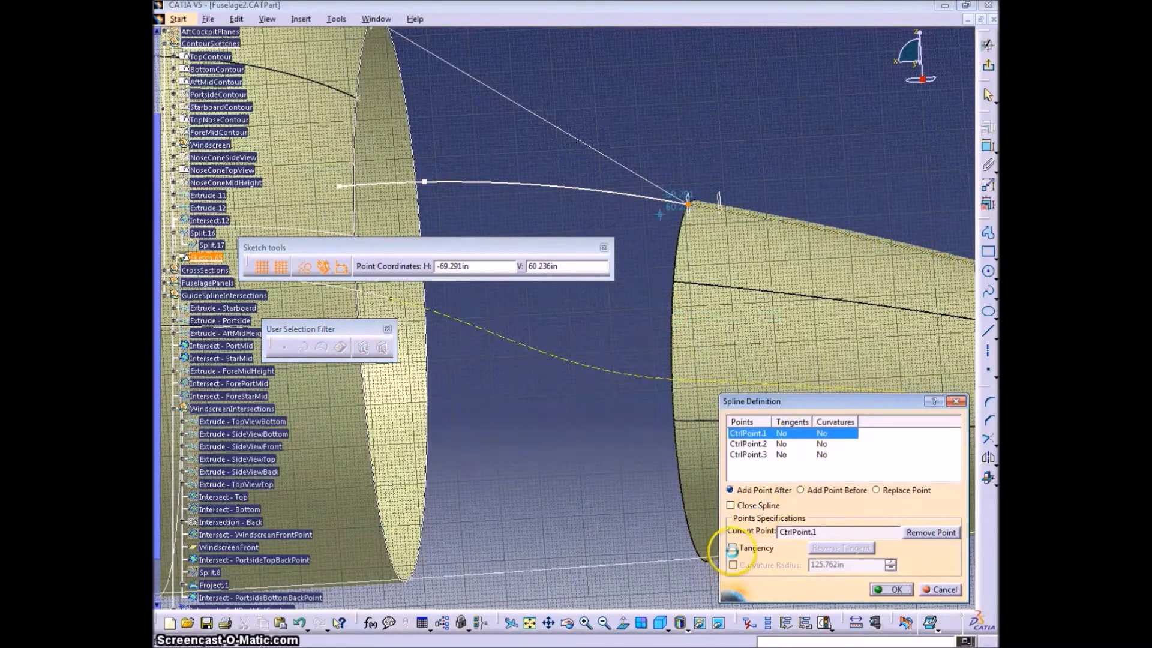
left_click(892, 589)
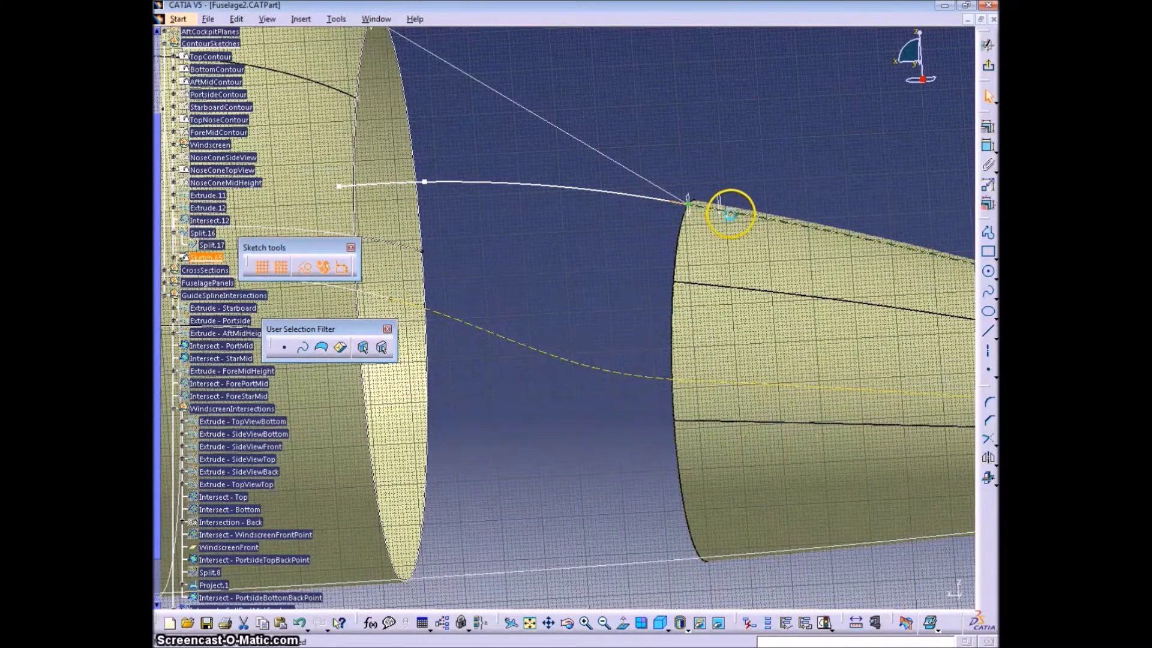
left_click(988, 153)
right_click(633, 245)
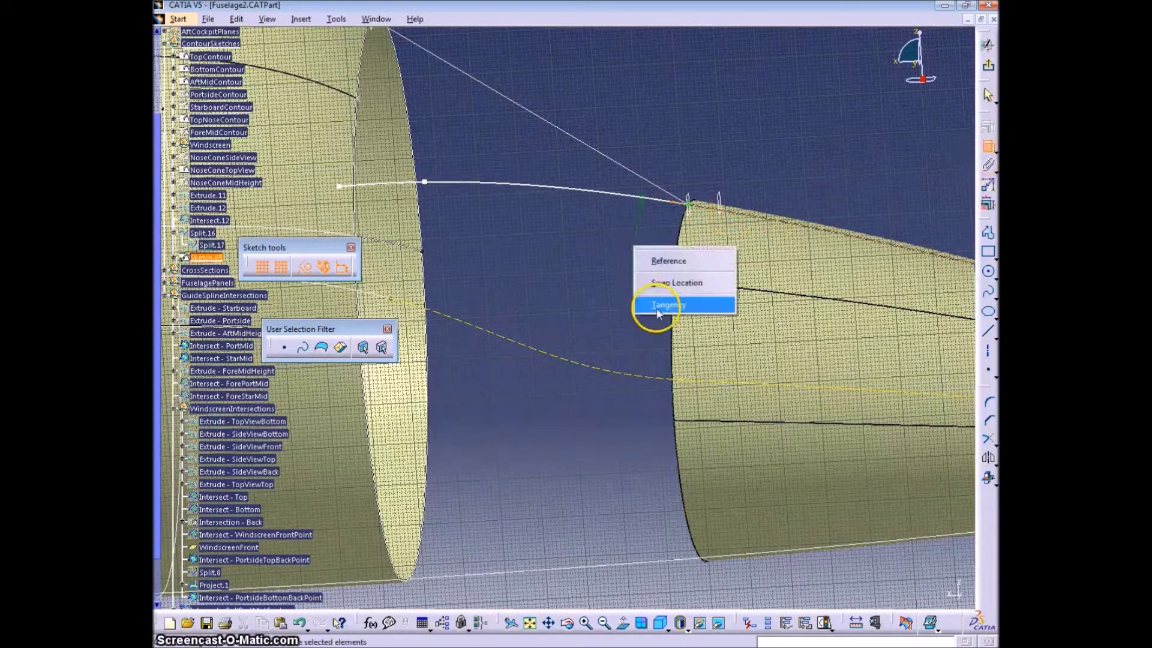
left_click(659, 309)
Reshape the spline by moving its rear end point upward inside the fuselage outline
middle_click_drag(544, 298, 569, 291)
left_click_drag(382, 204, 383, 170)
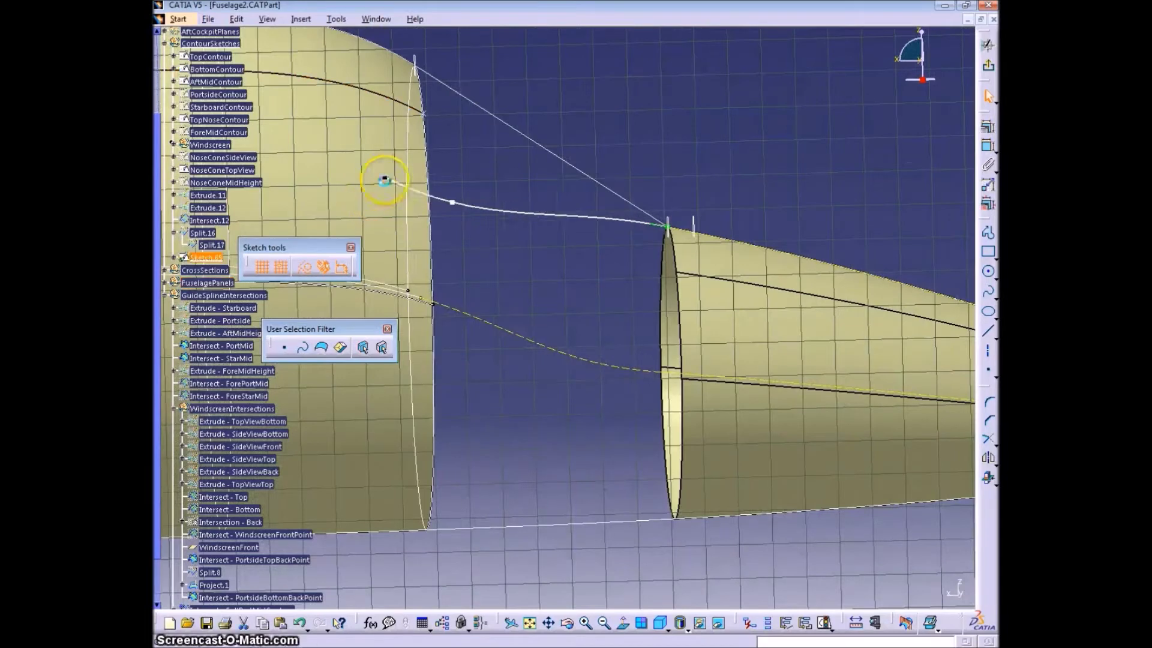
middle_click_drag(591, 309, 608, 324)
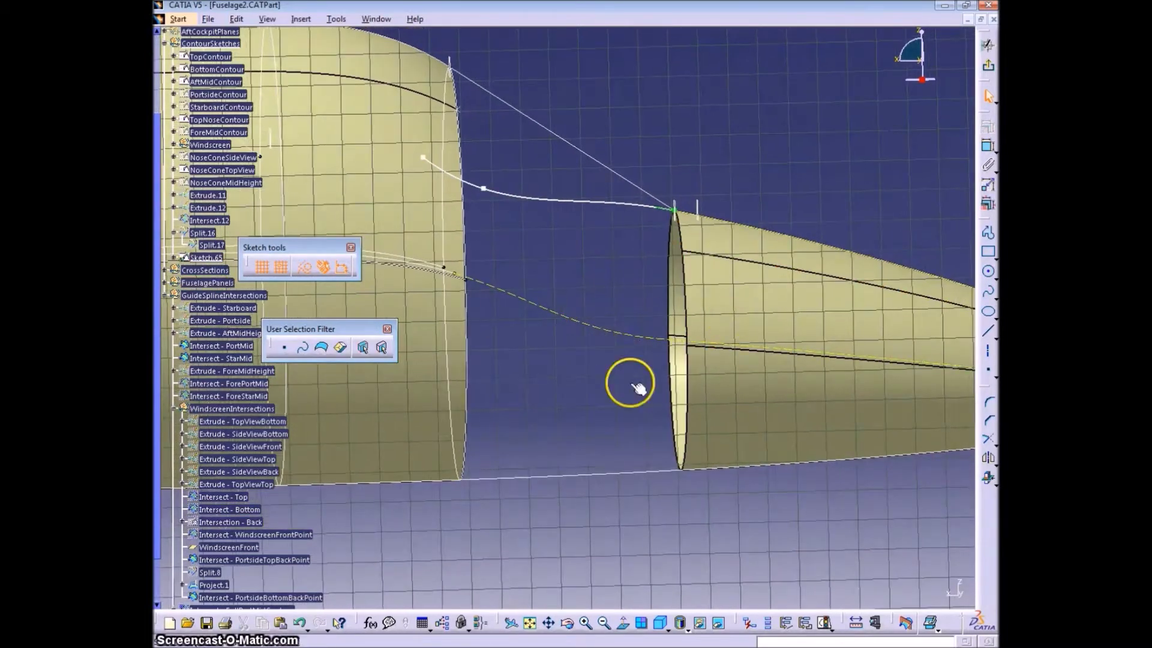
Draw a near-vertical construction line in the gap and make its upper end point coincident with the spline
left_click(988, 331)
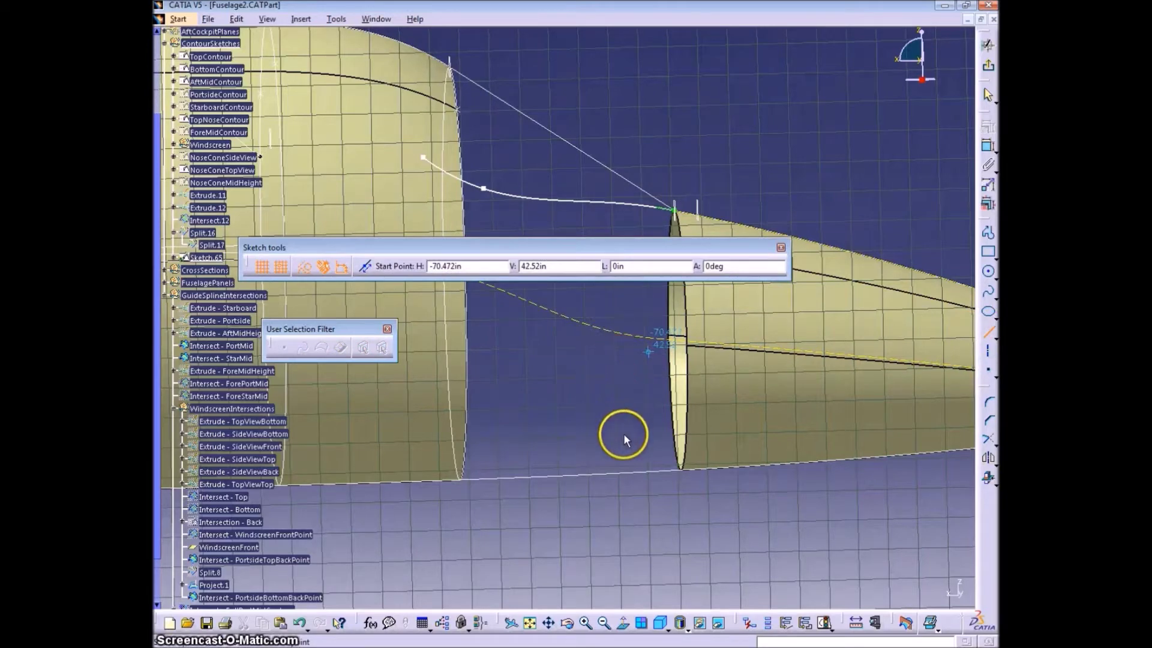
key("Escape")
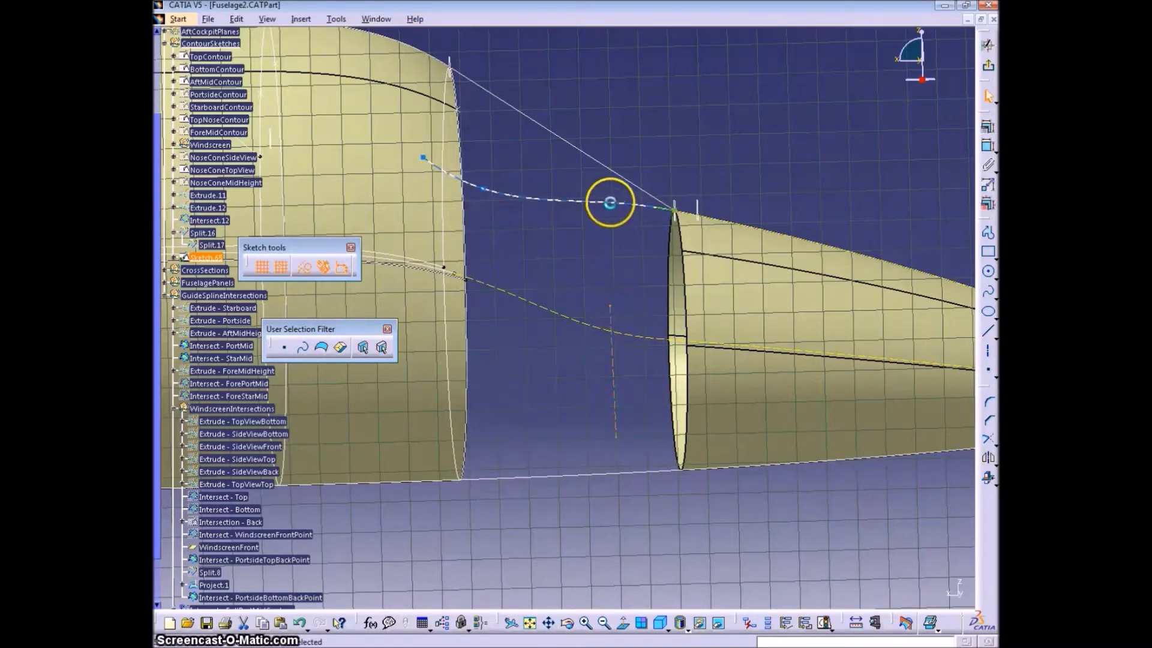
left_click(610, 306)
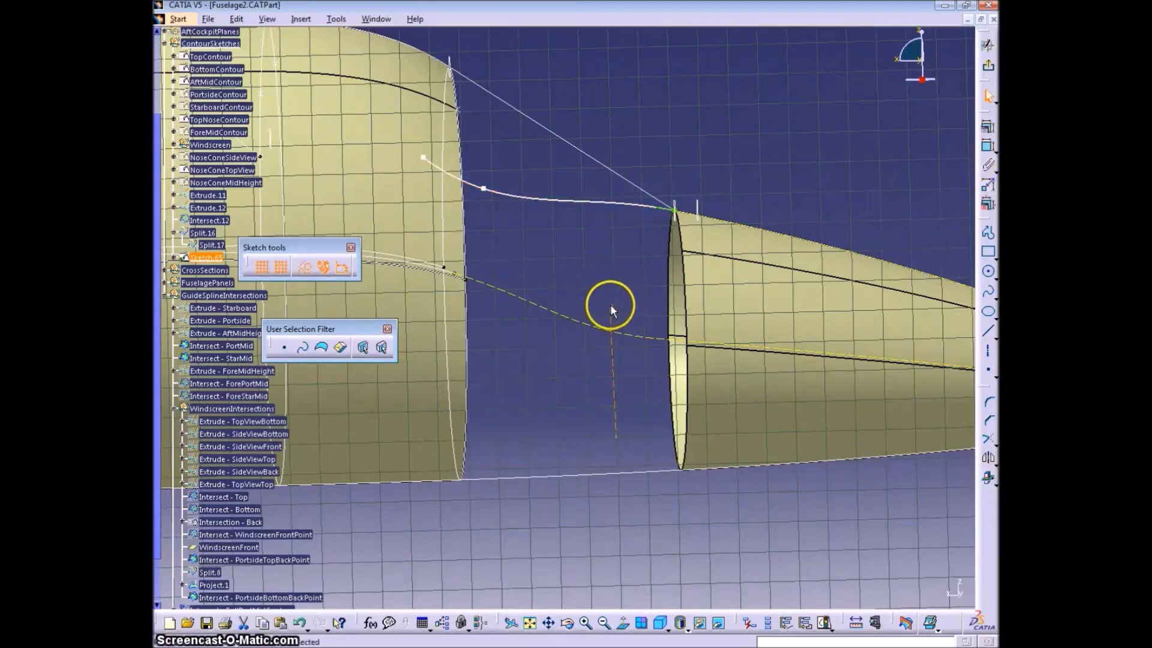
left_click(636, 206, "ctrl")
left_click(985, 146)
right_click(816, 149)
left_click(856, 247)
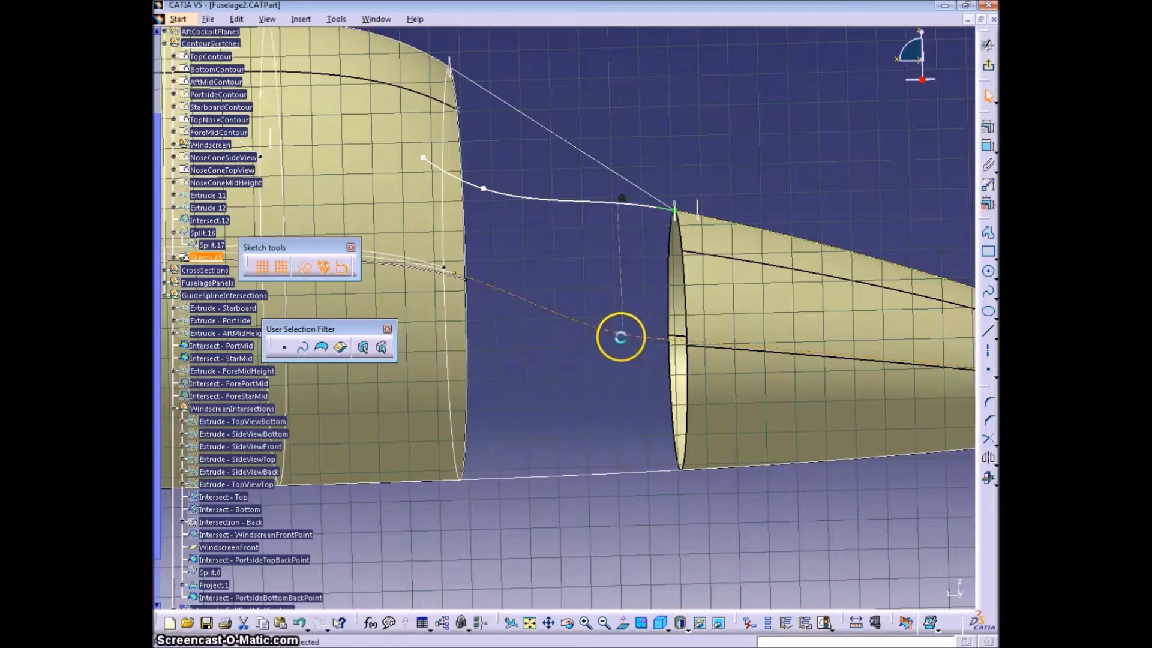
Make the construction line's lower end point coincident with the fuselage's bottom contour
left_click(658, 480)
left_click(987, 145)
right_click(639, 292)
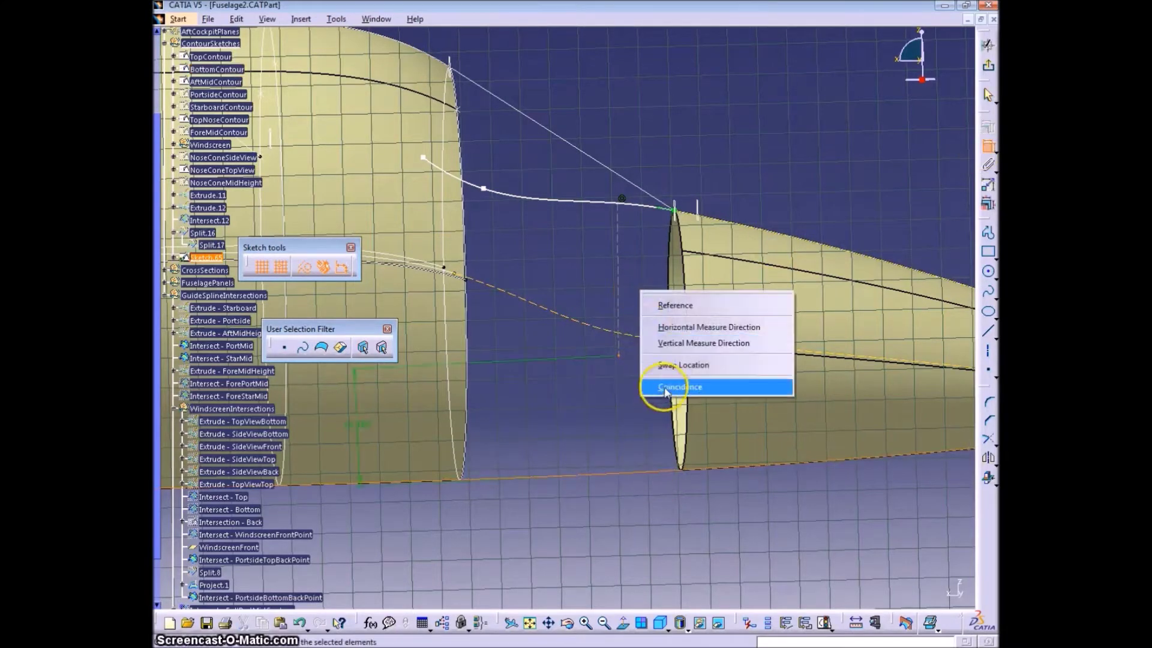
left_click(666, 386)
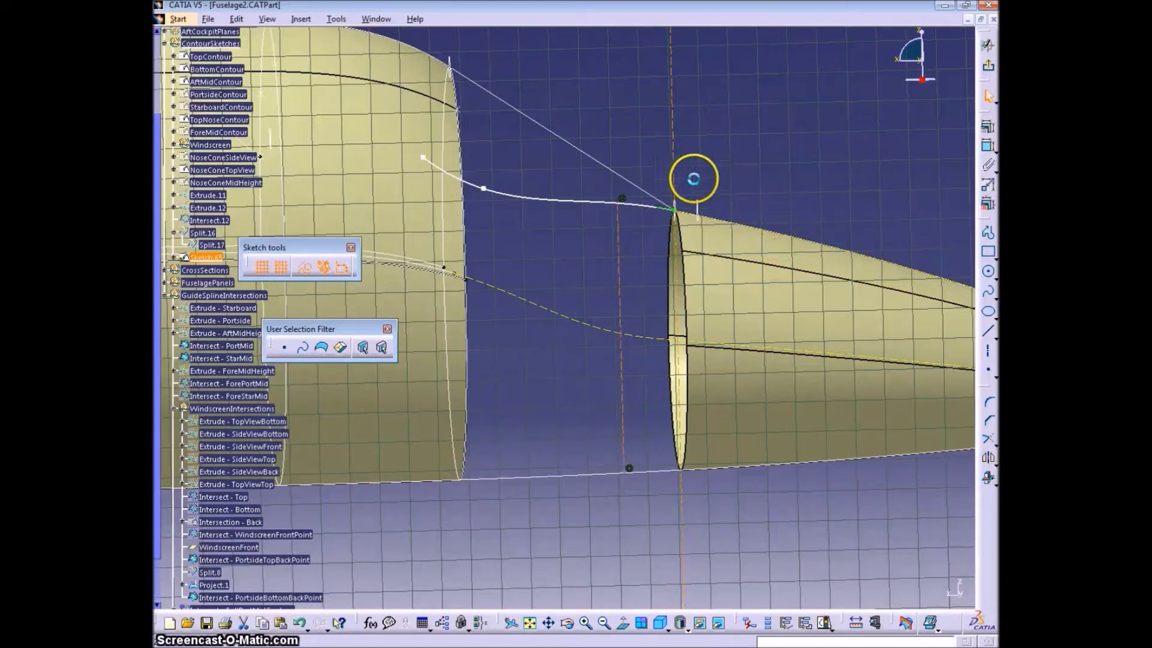
Constrain the construction line in the gap parallel to the vertical reference line at the nose edge
right_click(821, 191)
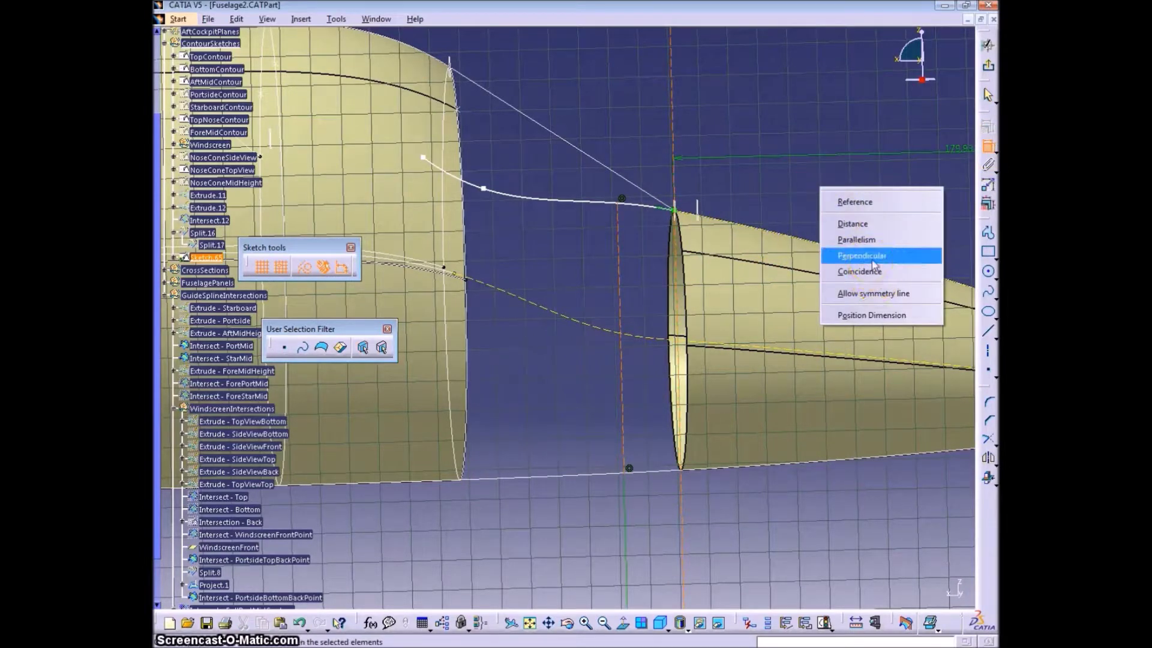
left_click(867, 245)
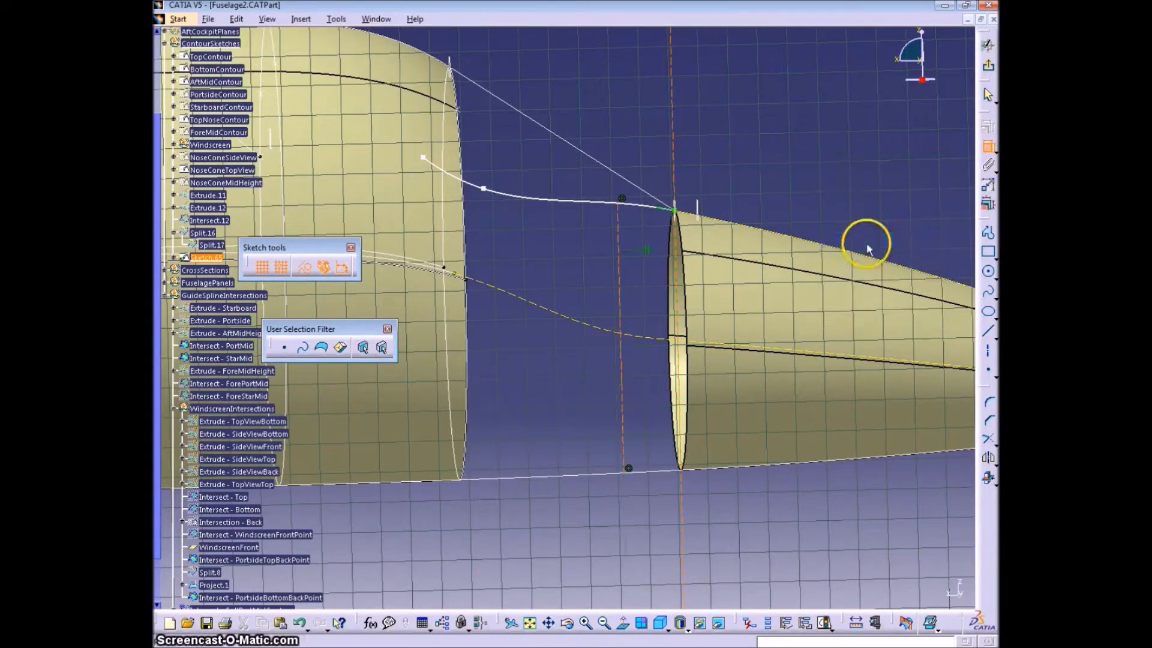
left_click(643, 316)
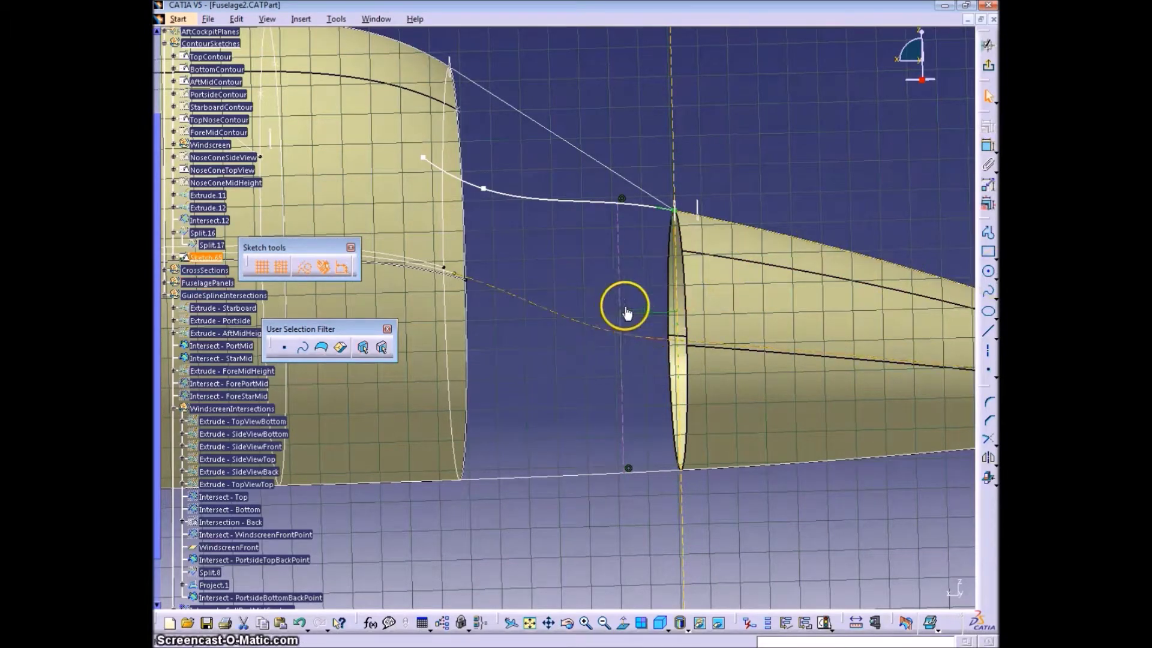
left_click(987, 146)
left_click(748, 202)
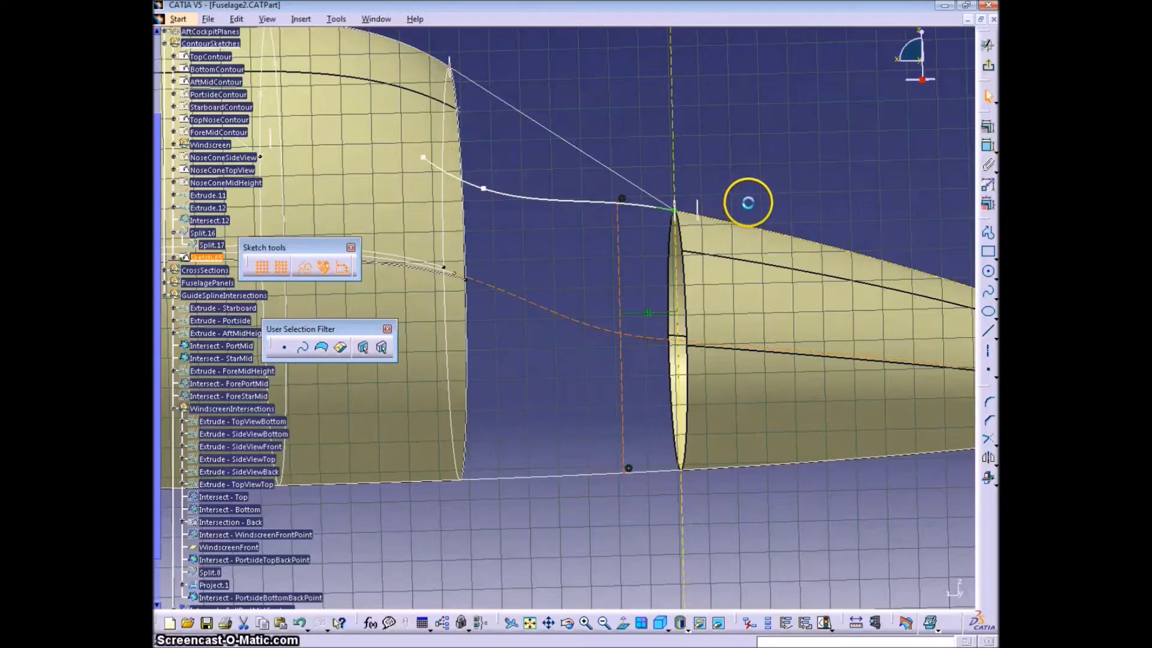
Place a point beside the construction line and make it coincident with both the line and the dashed mid-height contour
left_click(609, 292)
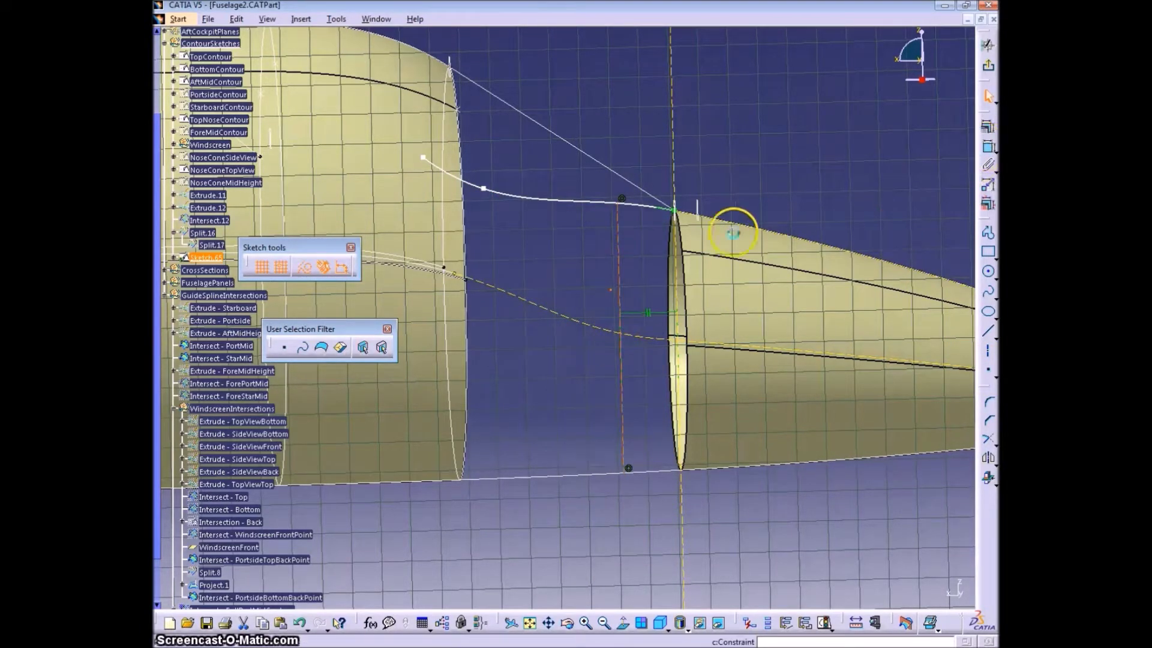
right_click(774, 198)
left_click(819, 250)
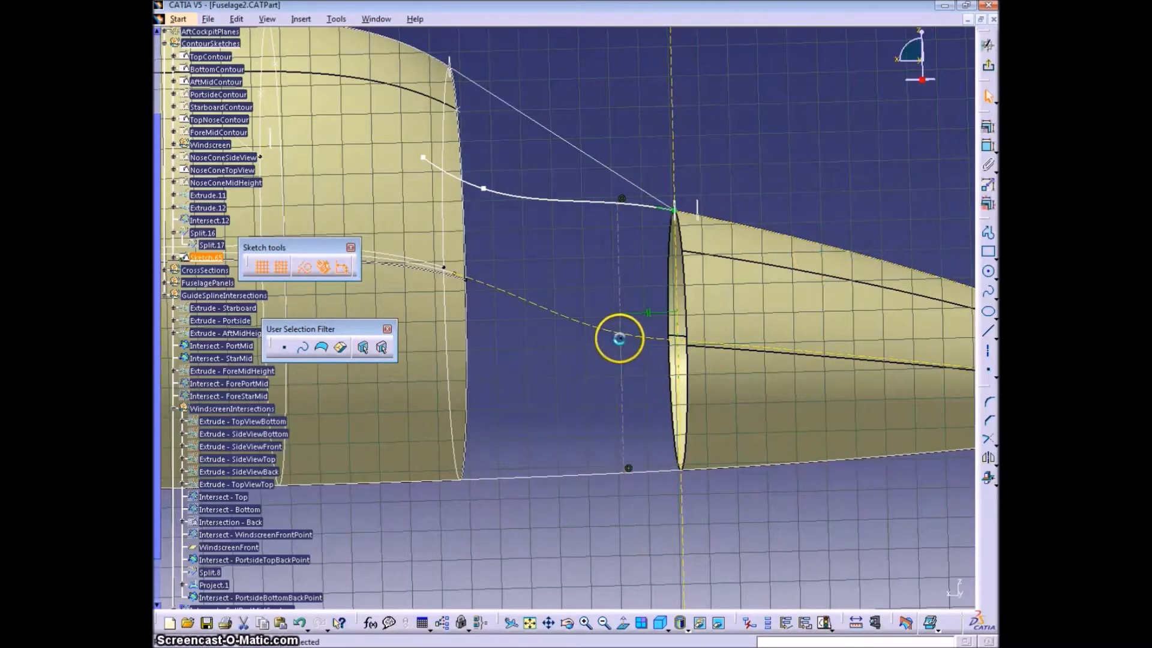
right_click(843, 185)
left_click(867, 283)
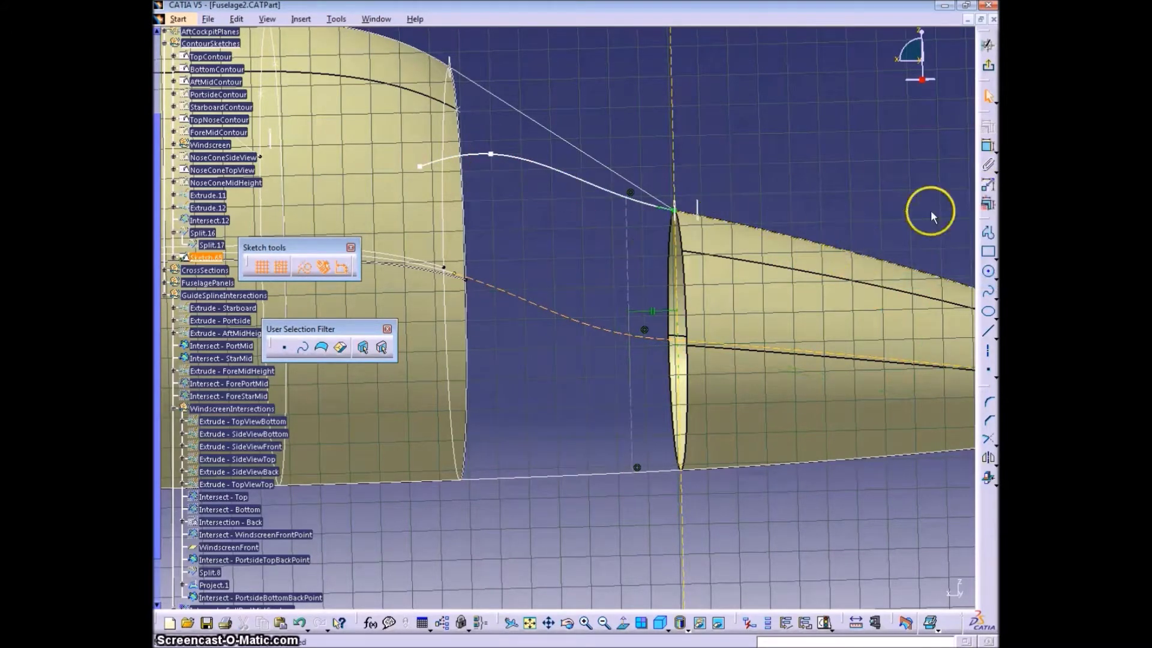
Draw two more near-vertical construction lines in the gap, one at mid-gap and one close to the fuselage edge
left_click(988, 330)
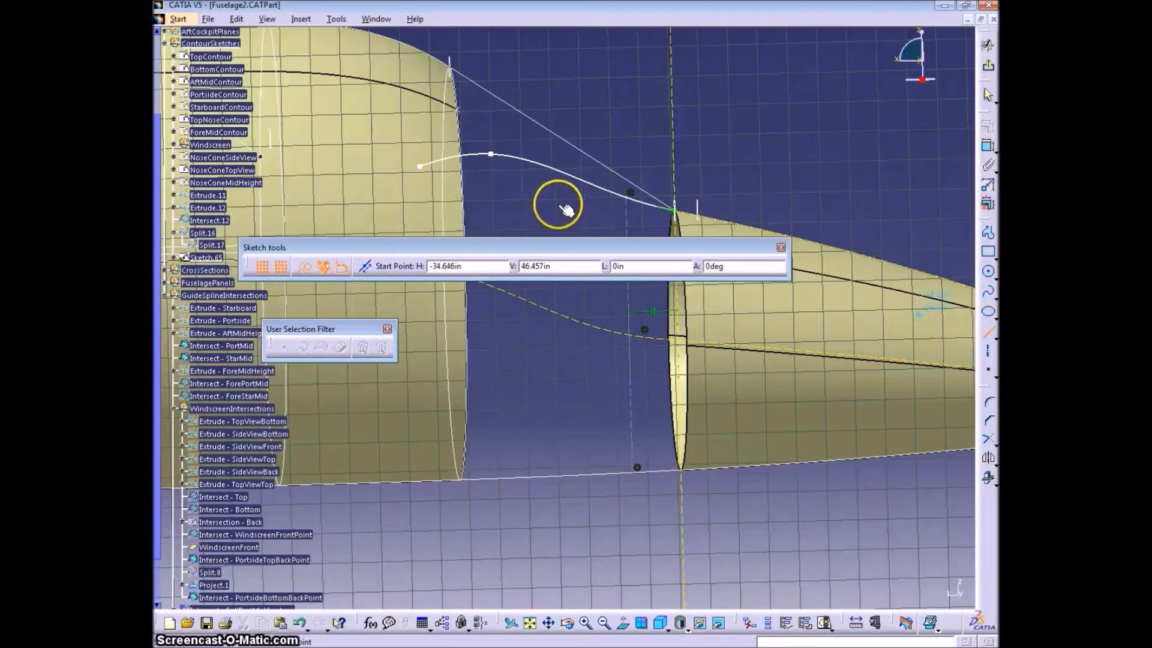
left_click(484, 192)
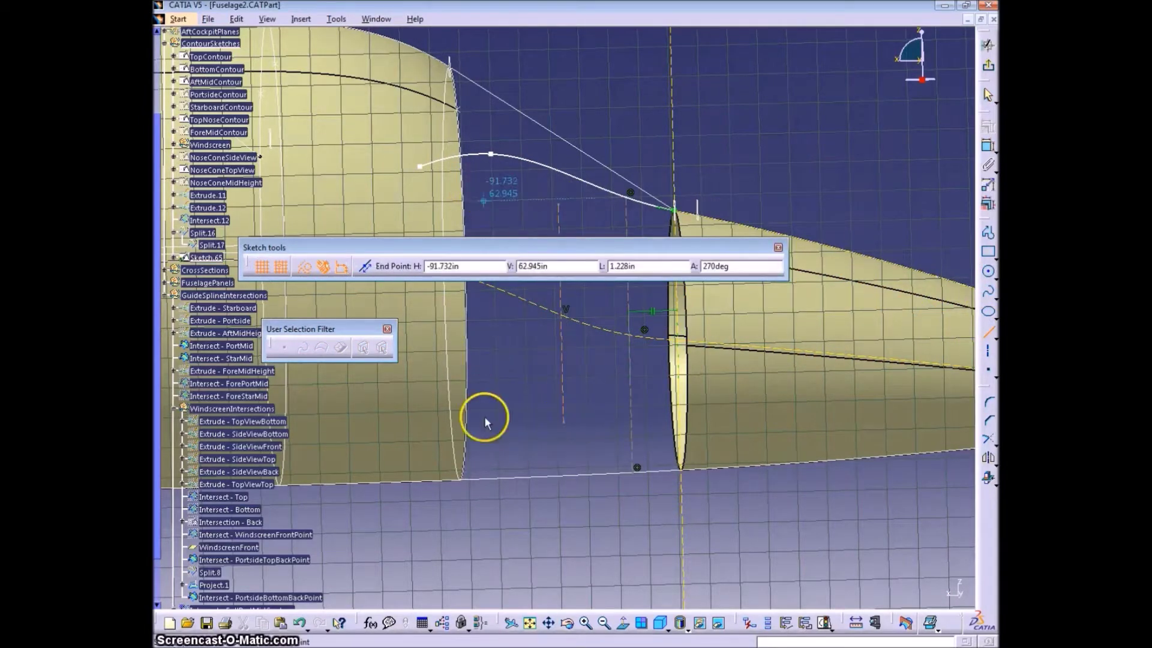
left_click(485, 414)
Constrain both new construction lines parallel to the vertical reference line at the nose edge
left_click(561, 334)
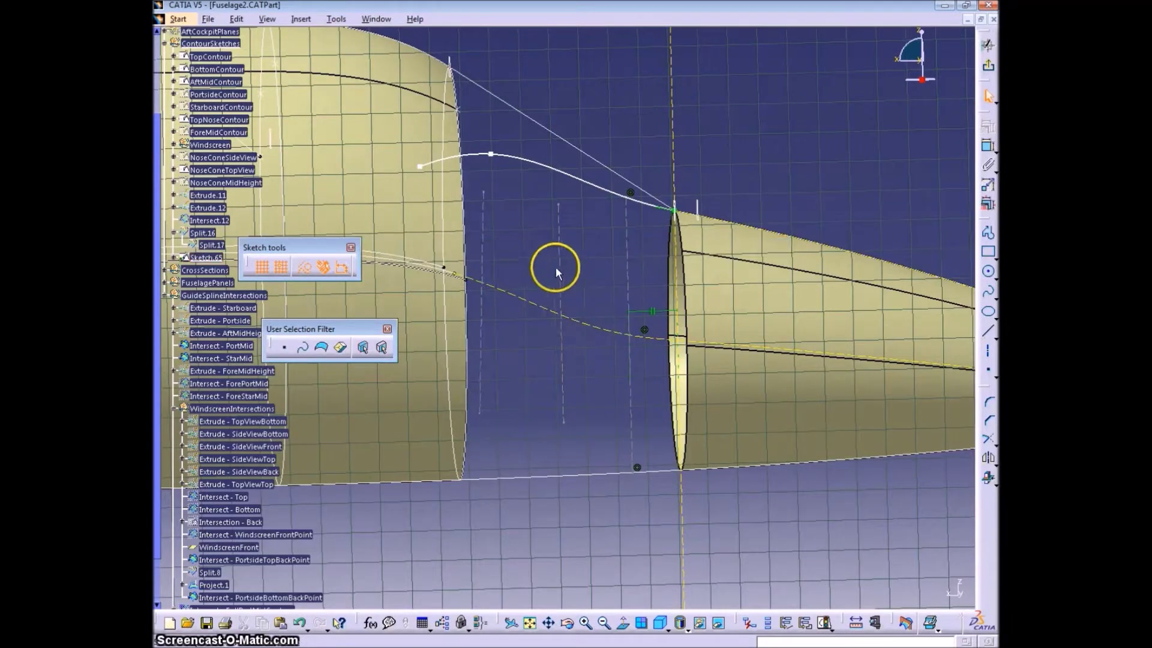
right_click(819, 172)
left_click(843, 228)
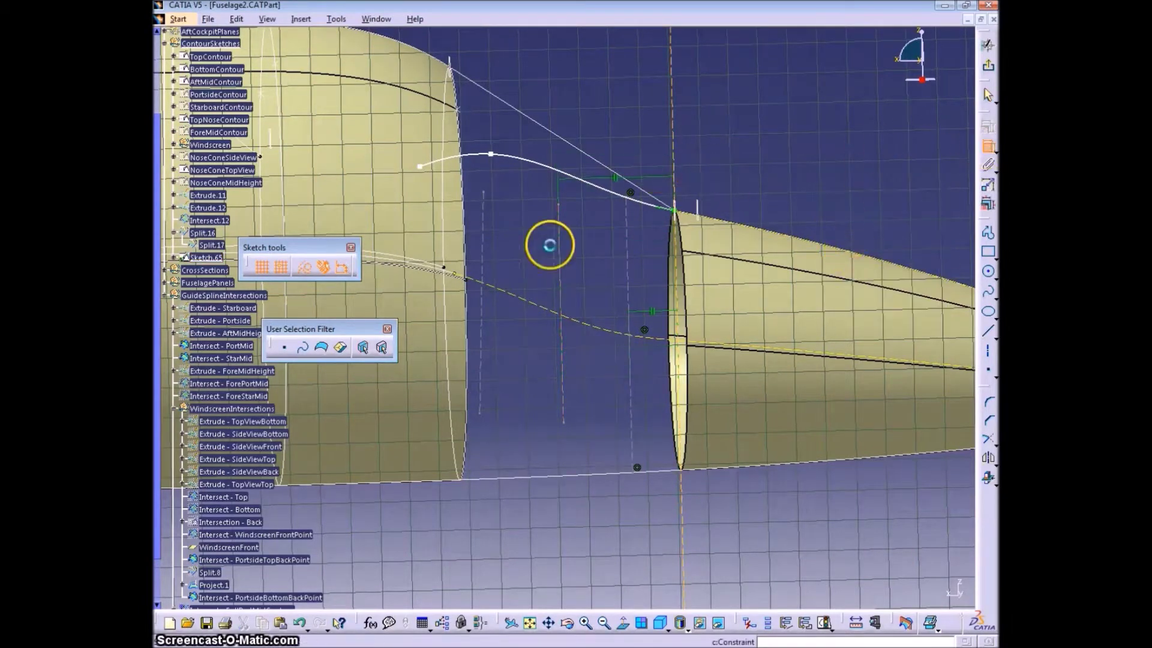
left_click(673, 145)
right_click(708, 164)
left_click(754, 211)
left_click(722, 182)
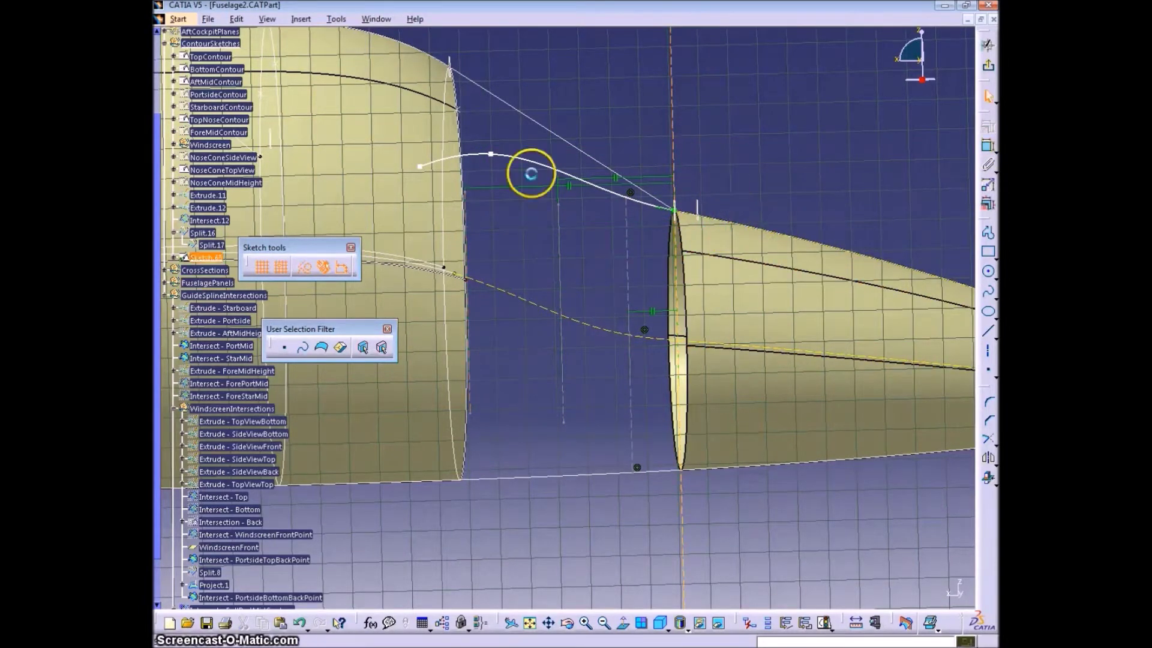
Make the middle construction line's upper end coincident with the spline and its lower end coincident with the bottom contour
left_click(559, 203)
left_click(566, 171, "ctrl")
left_click(989, 146)
right_click(795, 156)
left_click(832, 210)
left_click(576, 393)
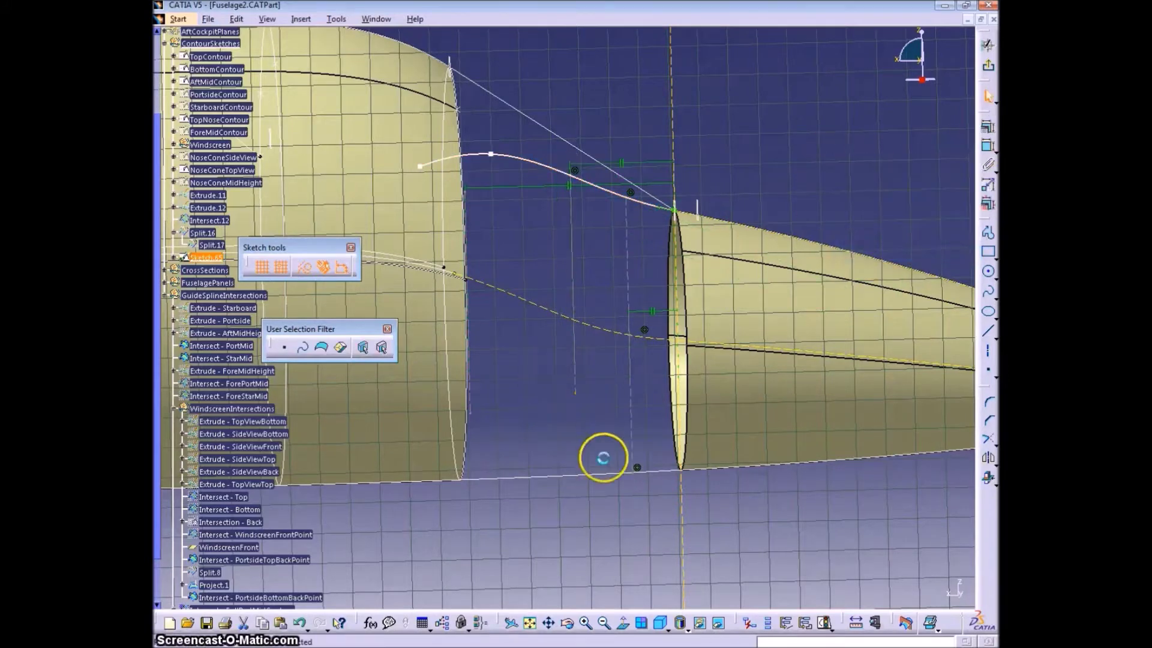
left_click(605, 473, "ctrl")
left_click(824, 276)
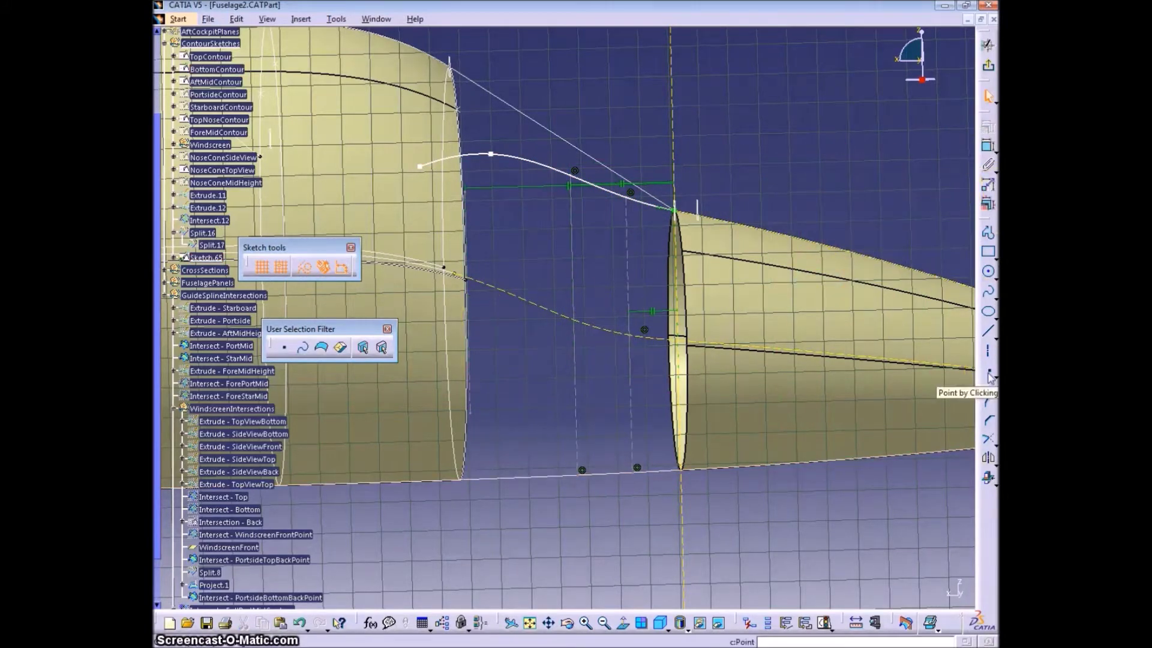
Make the rear construction line's upper end coincident with the spline and its lower end coincident with the bottom contour
left_click(600, 287)
left_click(988, 146)
right_click(845, 146)
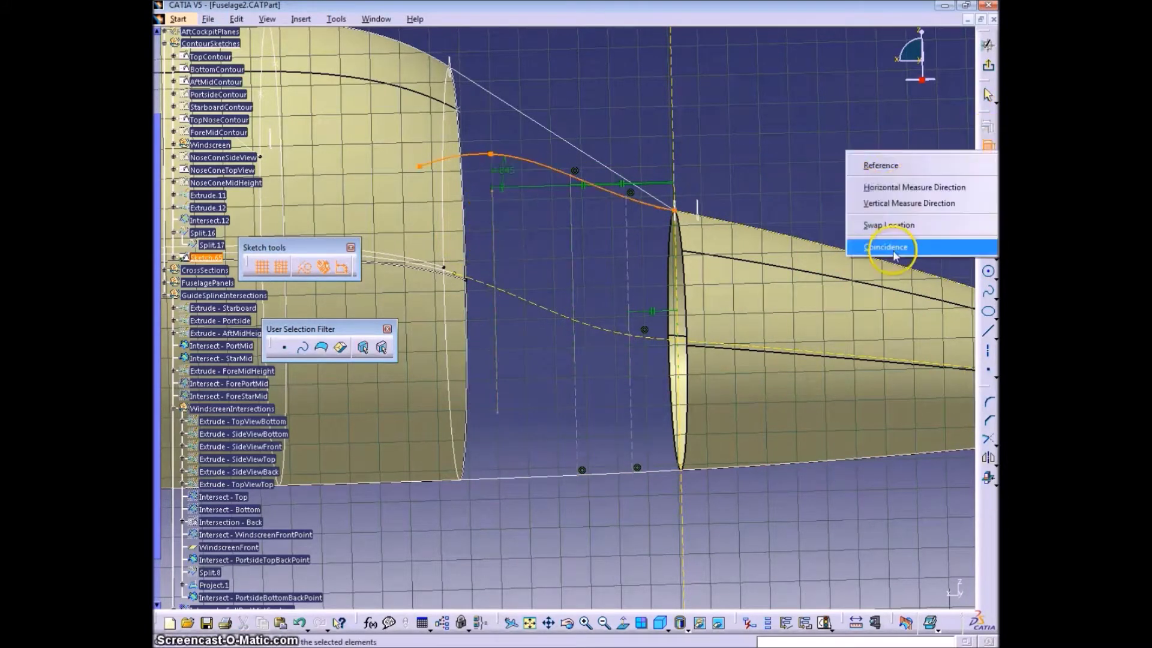
left_click(895, 247)
left_click(500, 376)
left_click(506, 478, "ctrl")
left_click(989, 146)
right_click(841, 149)
left_click(866, 242)
left_click(564, 60)
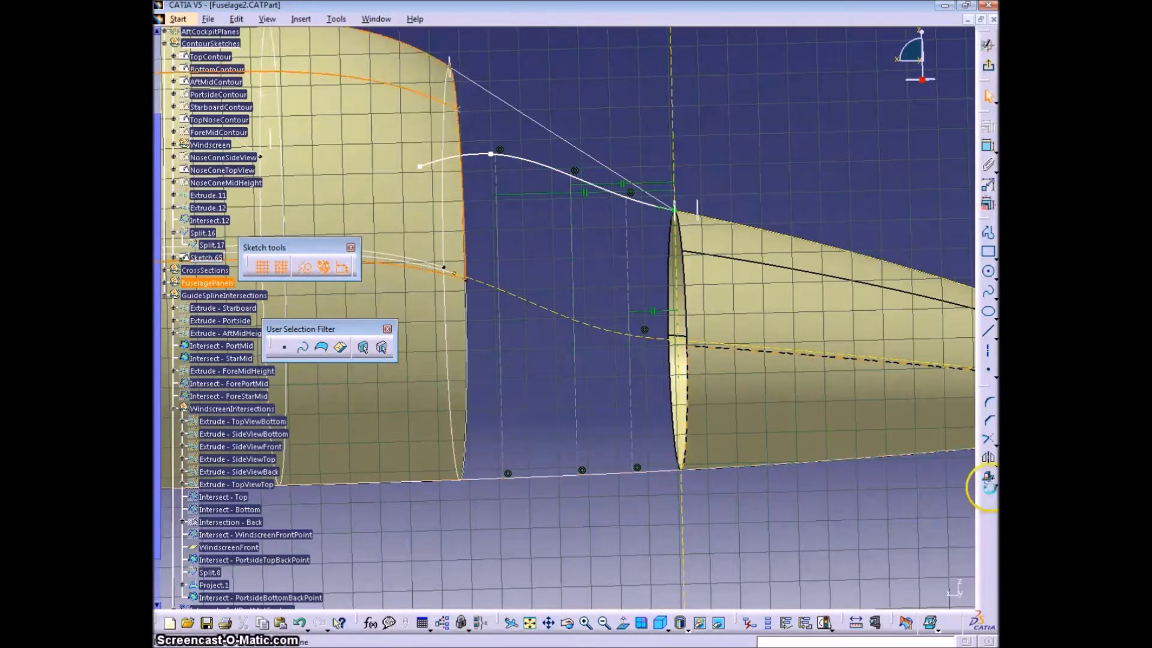
Turn on tangency at the spline's CtrlPoint.3 and make that end point coincident with the fuselage's upper contour end
double_click(438, 161)
left_click(749, 454)
left_click(738, 548)
left_click(420, 167)
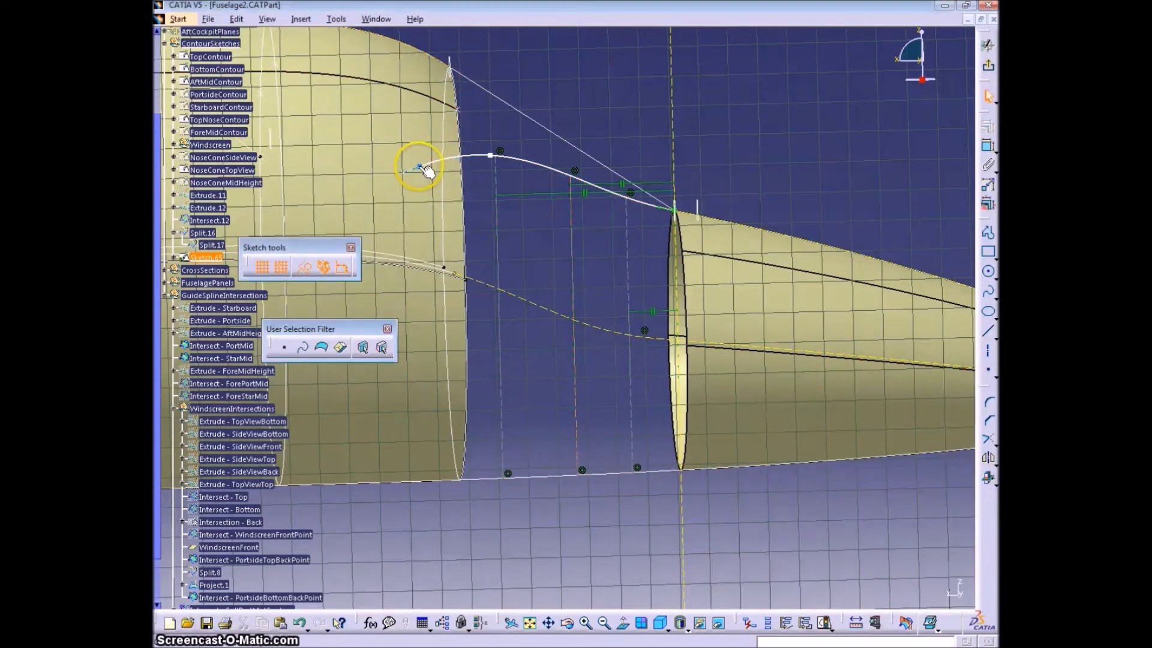
left_click(987, 144)
right_click(592, 82)
left_click(624, 180)
Constrain the spline's rear end tangent to the fuselage's upper contour and move its middle control point down toward the nose
left_click(438, 60)
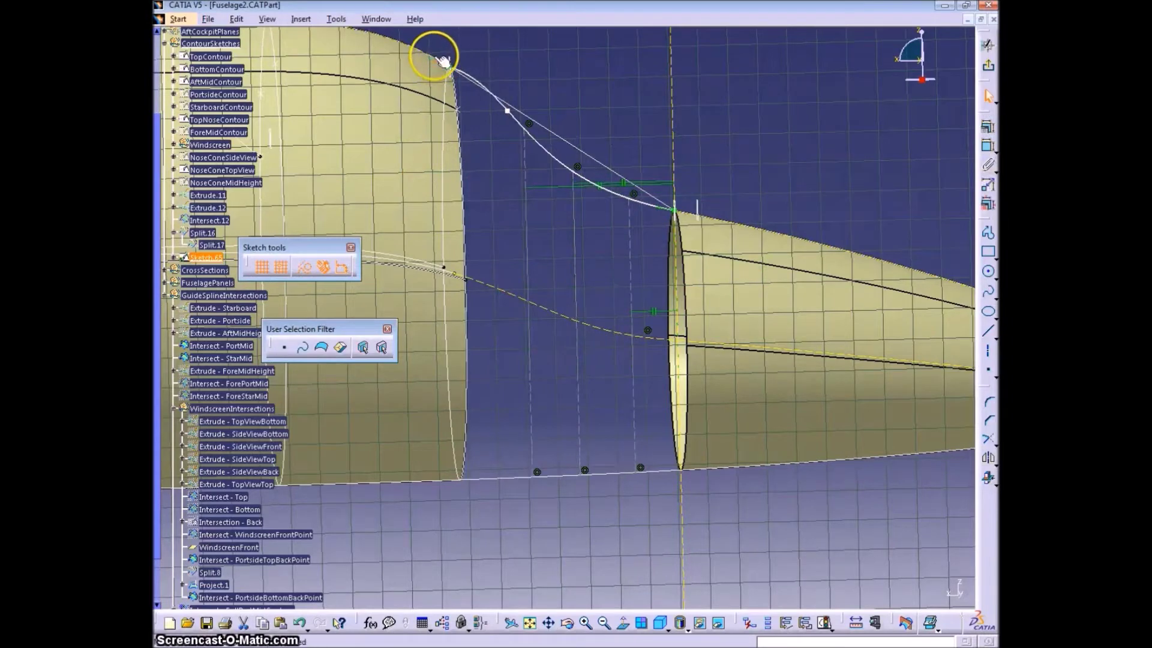
left_click(434, 56, "ctrl")
left_click(987, 148)
right_click(779, 113)
left_click(497, 134)
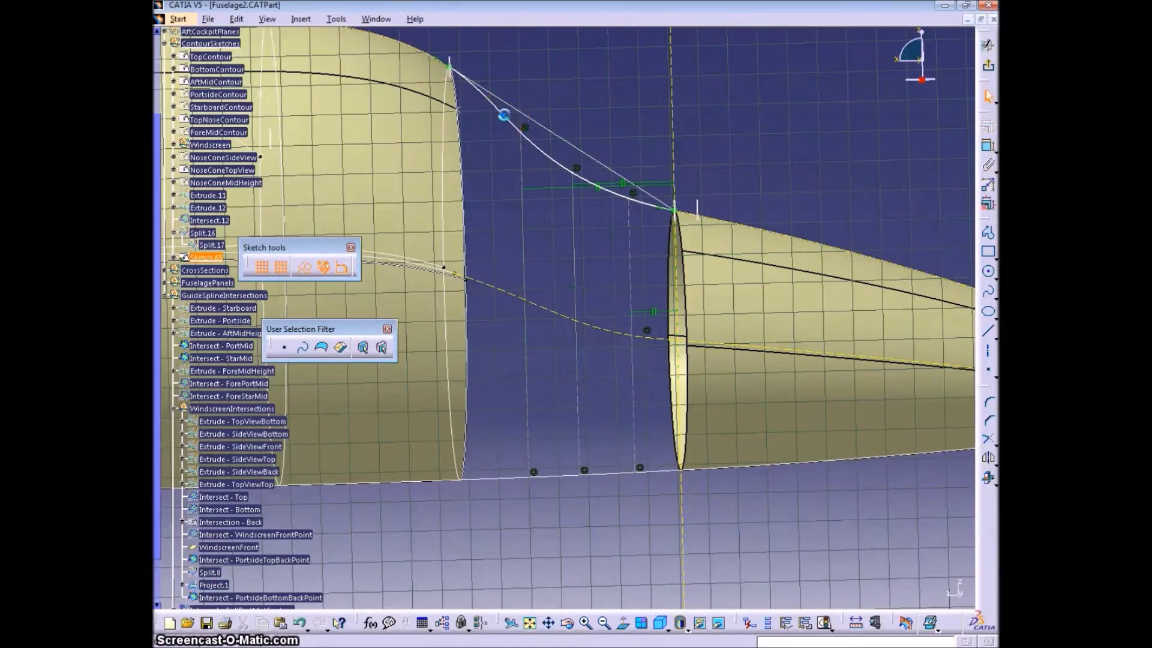
left_click_drag(504, 116, 578, 182)
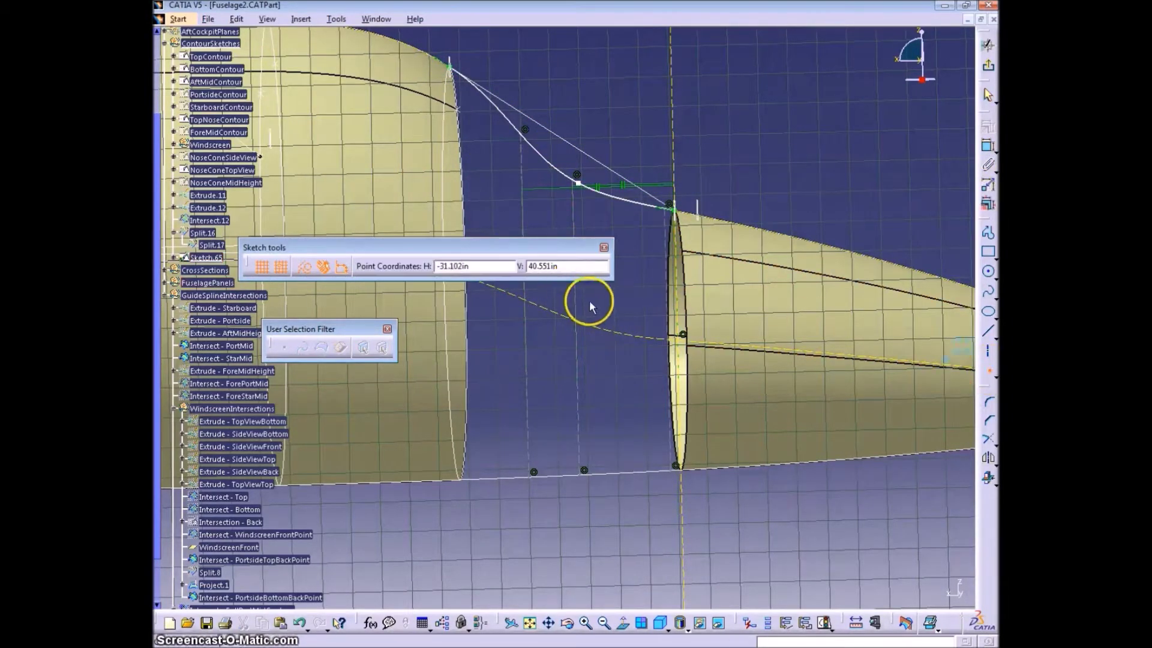
Place points on the middle and rear construction lines and make the rear line's point coincident with the mid-height contour
left_click(617, 225)
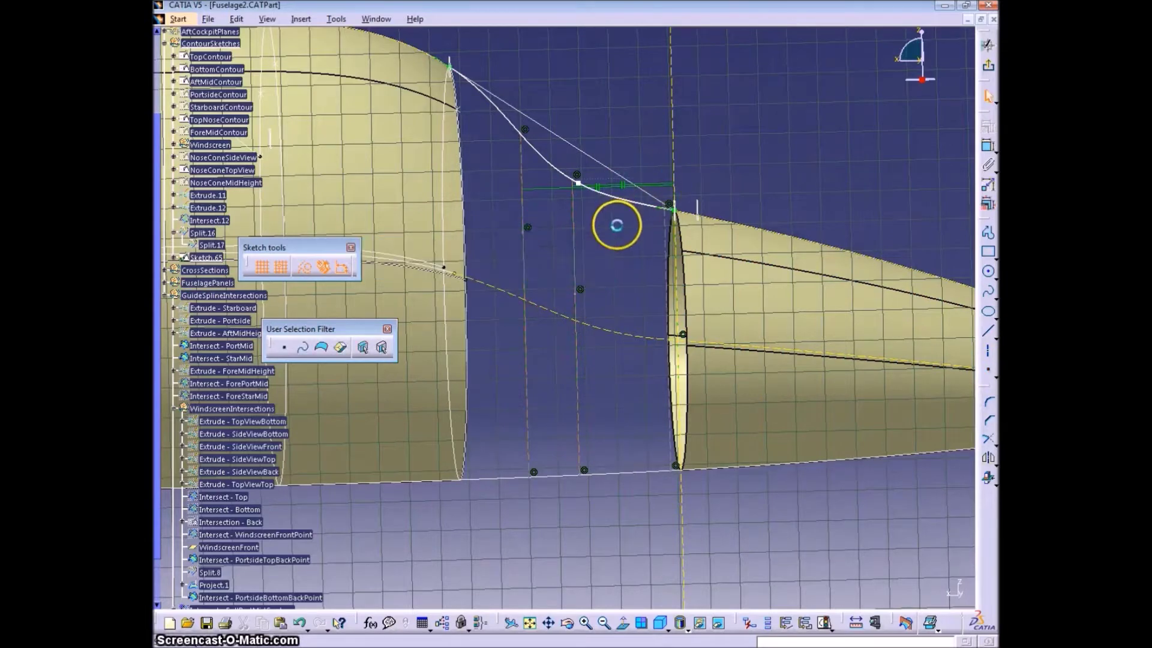
left_click(528, 228)
left_click(529, 300)
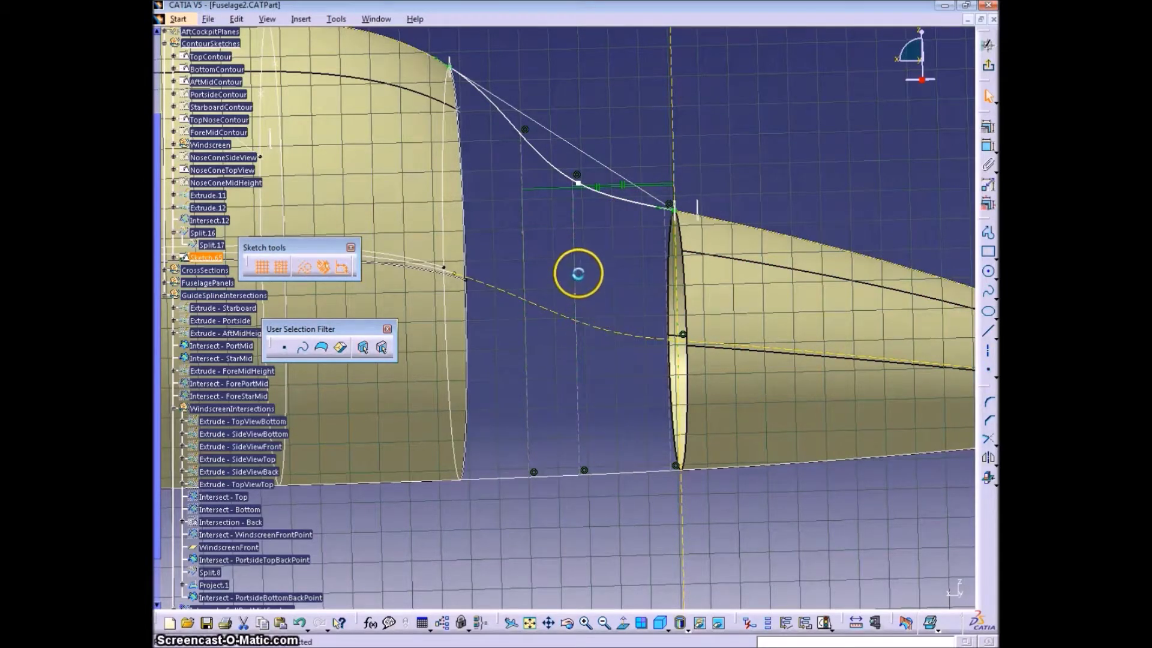
left_click(520, 231)
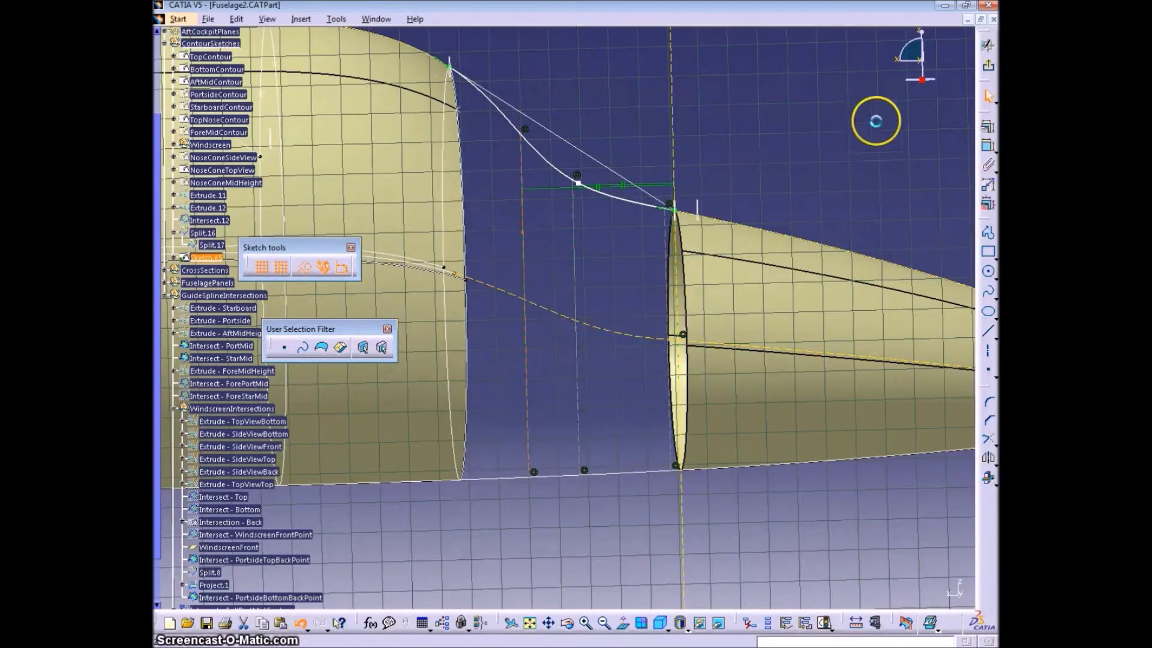
right_click(567, 280)
left_click(567, 276)
left_click(987, 147)
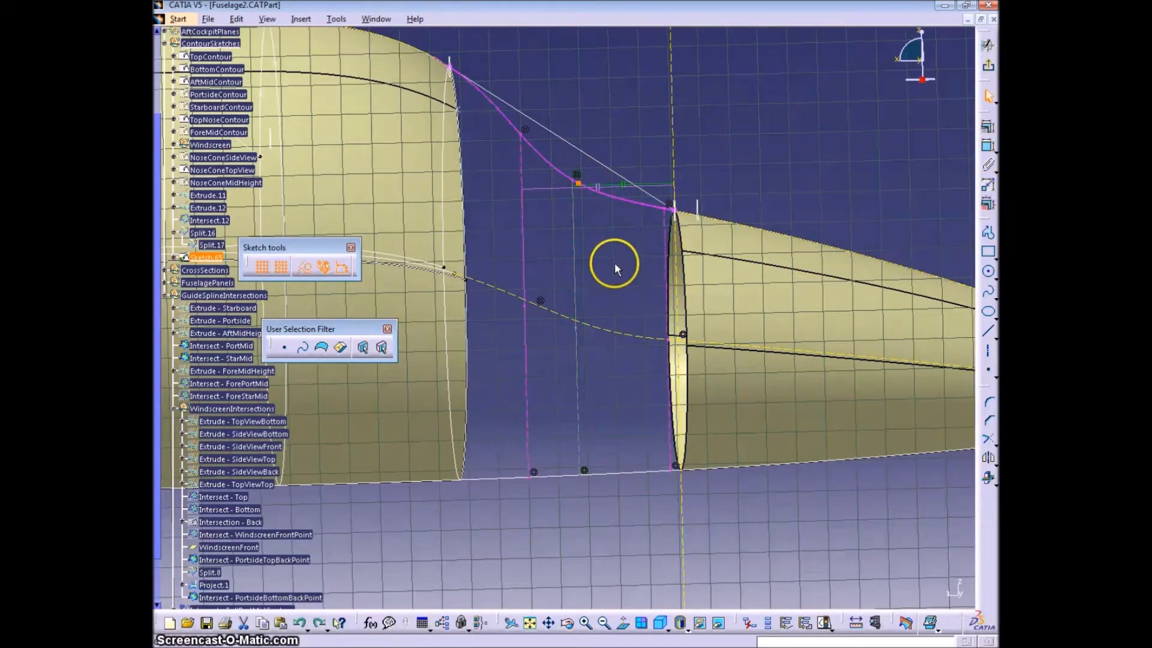
Reshape the spline by moving its middle control point toward the fuselage and back up above the gap
left_click_drag(581, 190, 509, 127)
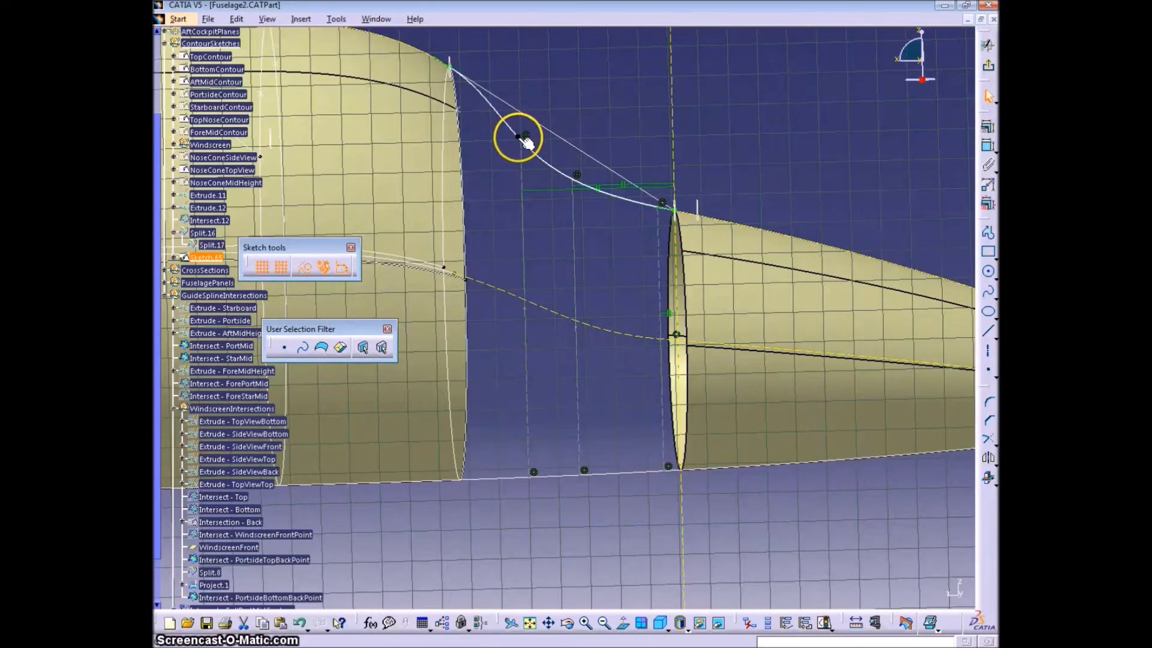
left_click_drag(526, 140, 595, 108)
Try making the rear construction line's point coincident with the mid-height contour, and pull the spline back into a concave curve
left_click_drag(583, 201, 540, 307)
right_click(569, 238)
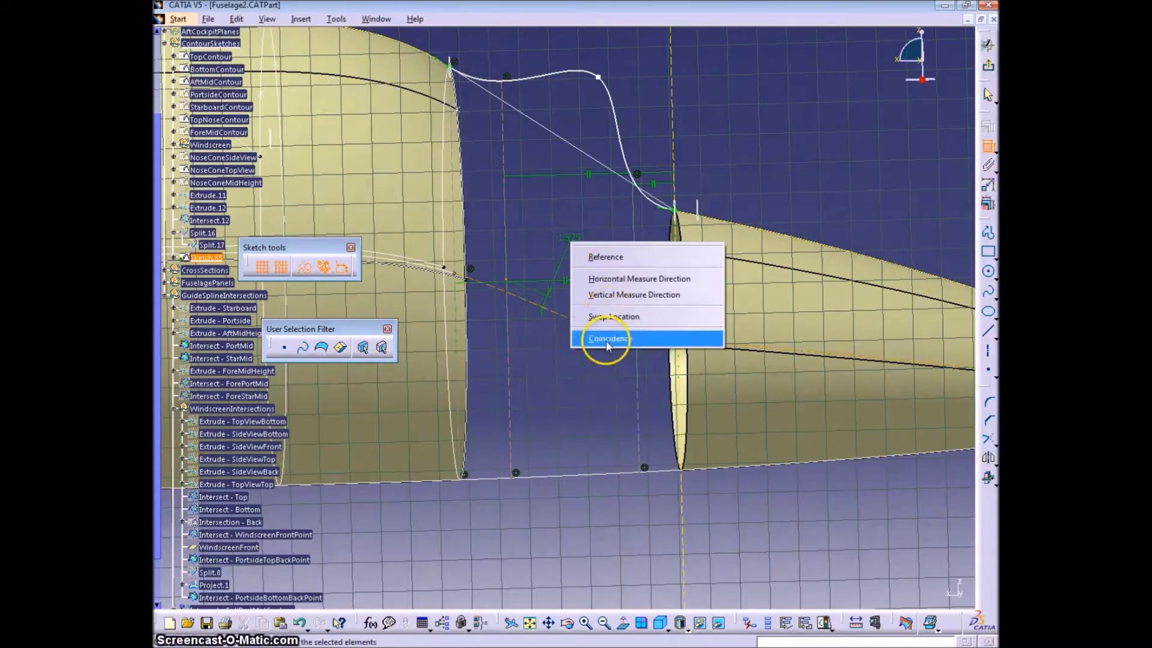
left_click(609, 340)
left_click_drag(527, 79, 515, 180)
left_click(570, 110)
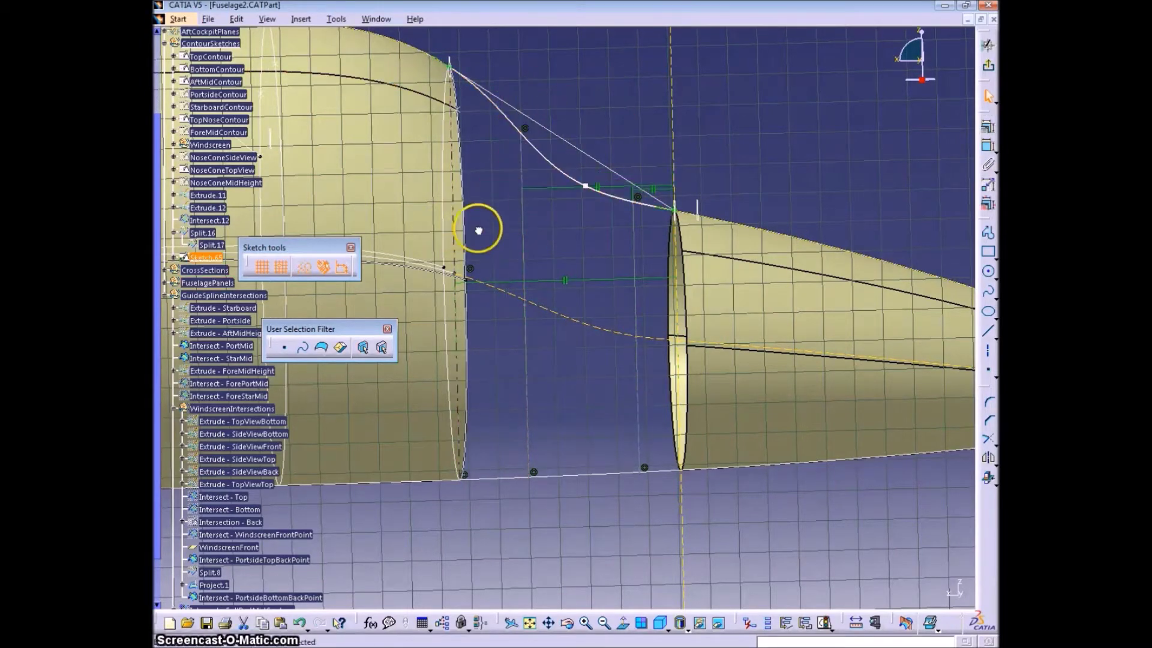
Delete the construction line lying at the fuselage edge
left_click(451, 216)
key("Delete")
middle_click_drag(469, 269, 471, 273)
left_click(471, 274)
key("Delete")
Move the construction line nearest the nose closer to it and set its distance from the vertical reference line to 4 in
middle_click_drag(563, 298, 549, 288)
left_click_drag(528, 282, 541, 315)
mouse_move(639, 264)
left_mouse_down()
mouse_move(656, 257)
mouse_move(645, 282)
left_mouse_up()
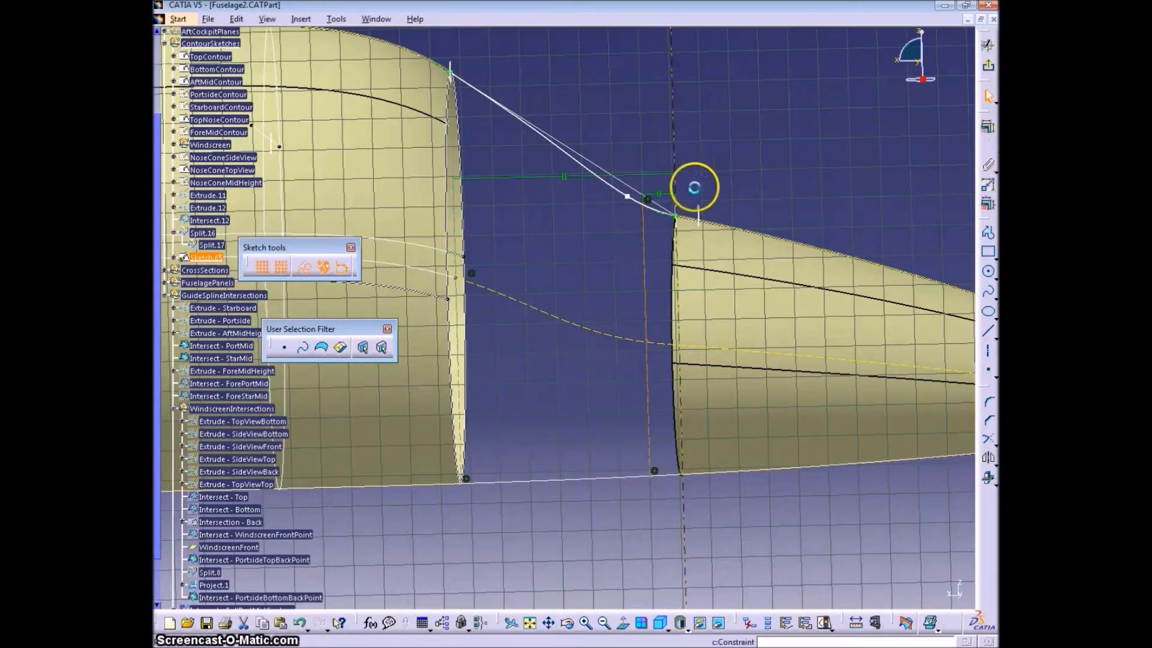
left_click(712, 146)
double_click(712, 146)
type("4.331in")
key("Return")
mouse_move(496, 255)
middle_mouse_down()
mouse_move(481, 240)
mouse_move(537, 241)
middle_mouse_up()
Draw another near-vertical construction line at mid-gap and set its distance from the vertical reference line to 14 in
left_click(988, 330)
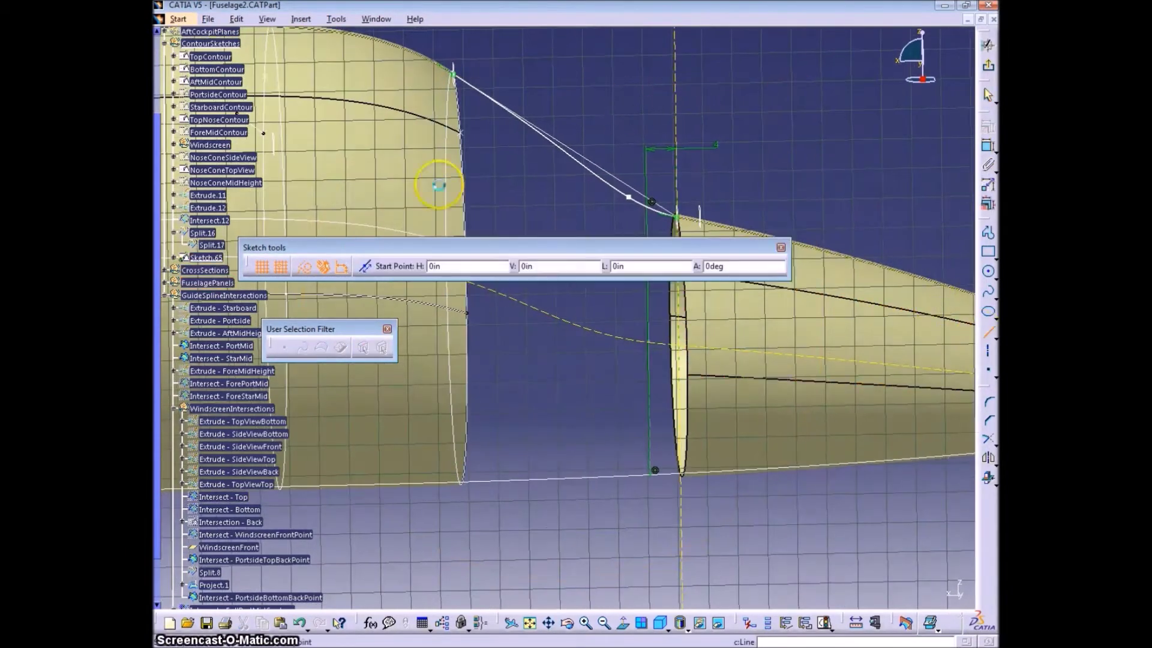
left_click(568, 183)
left_click(564, 376)
left_click(989, 145)
left_click(676, 173)
left_click(623, 93)
double_click(624, 96)
type("14")
key("Return")
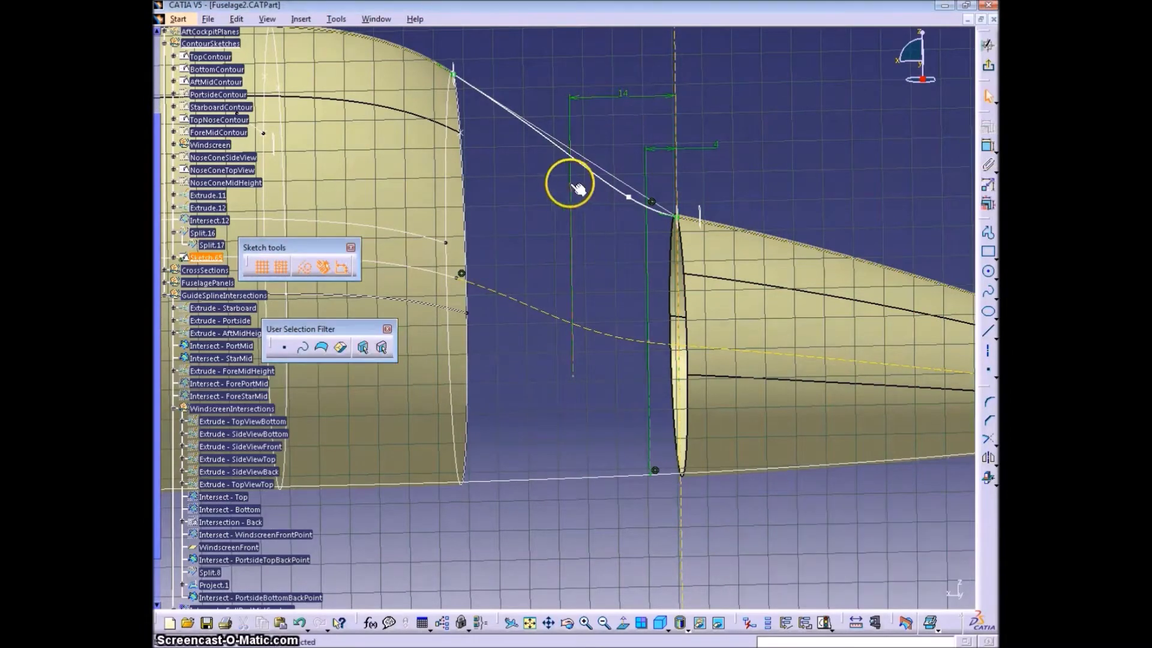
Make the upper end of the 14 in construction line coincident with the spline
middle_click_drag(574, 219, 564, 176)
left_click(559, 172)
left_click(699, 161, "ctrl")
left_click(988, 126)
middle_click_drag(716, 355, 621, 354)
Add a control point to the spline after CtrlPoint.2, between the 14 in line and the fuselage
double_click(660, 165)
left_click(679, 178)
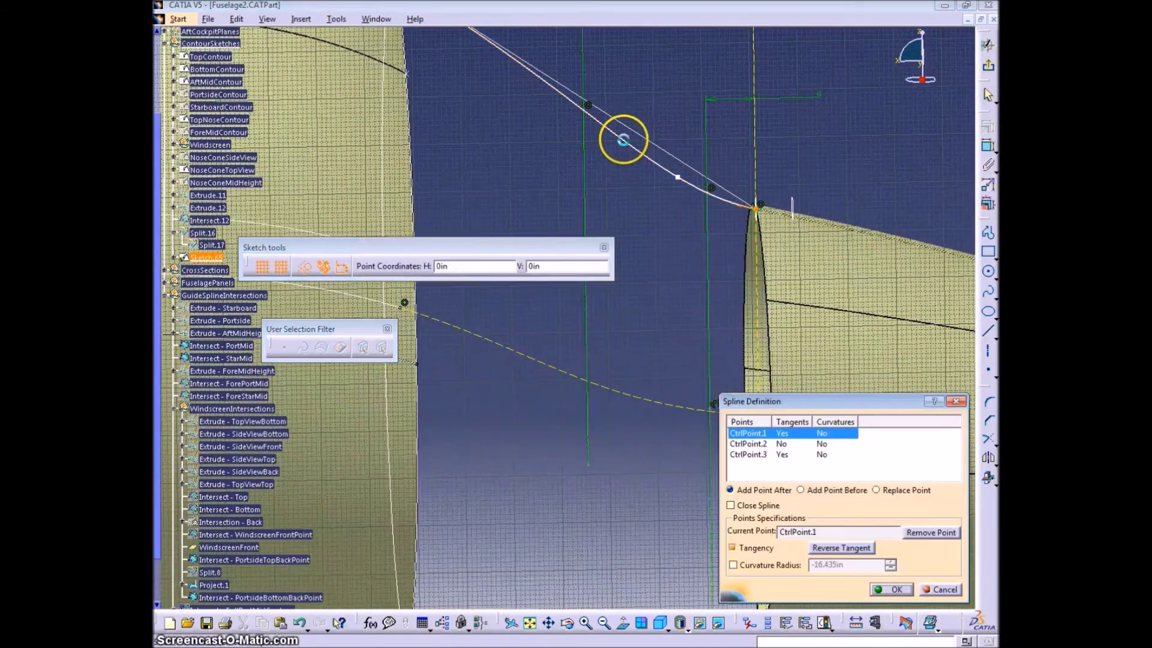
left_click(750, 446)
left_click(534, 102)
left_click(892, 589)
Make the lower end of the 14 in construction line coincident with the fuselage's bottom contour
middle_click_drag(656, 275, 682, 235)
left_click(988, 145)
right_click(718, 213)
left_click(730, 314)
middle_click_drag(730, 314, 851, 139)
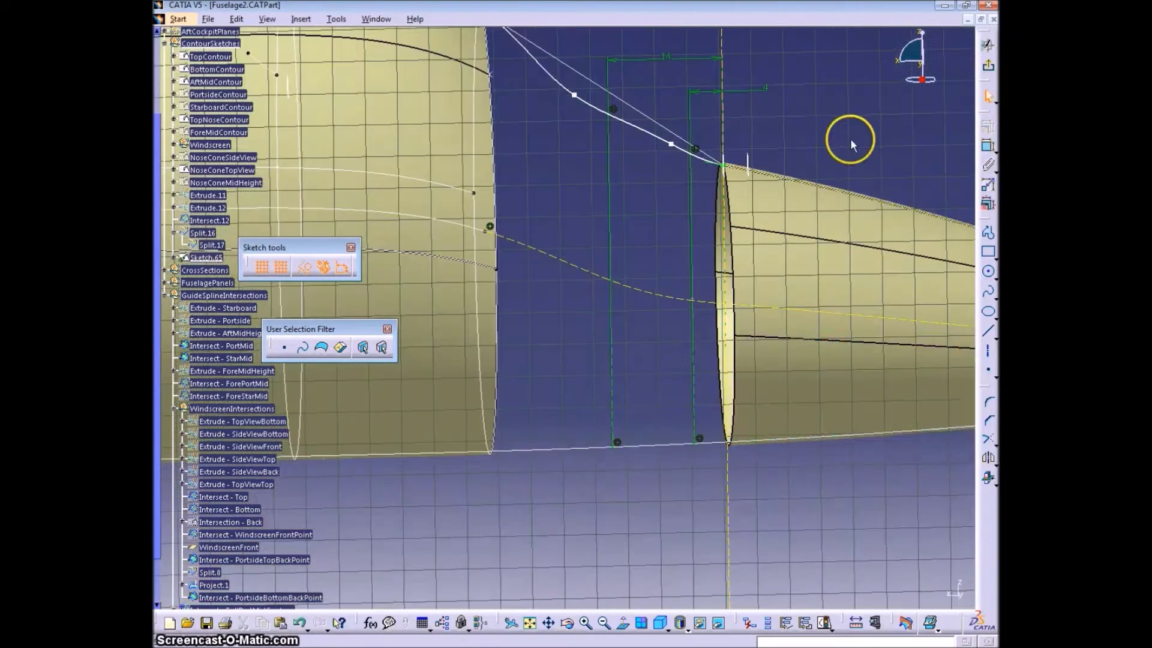
Place a point on the 14 in construction line and make it coincident with the dashed mid-height contour
left_click(989, 370)
left_click(610, 245)
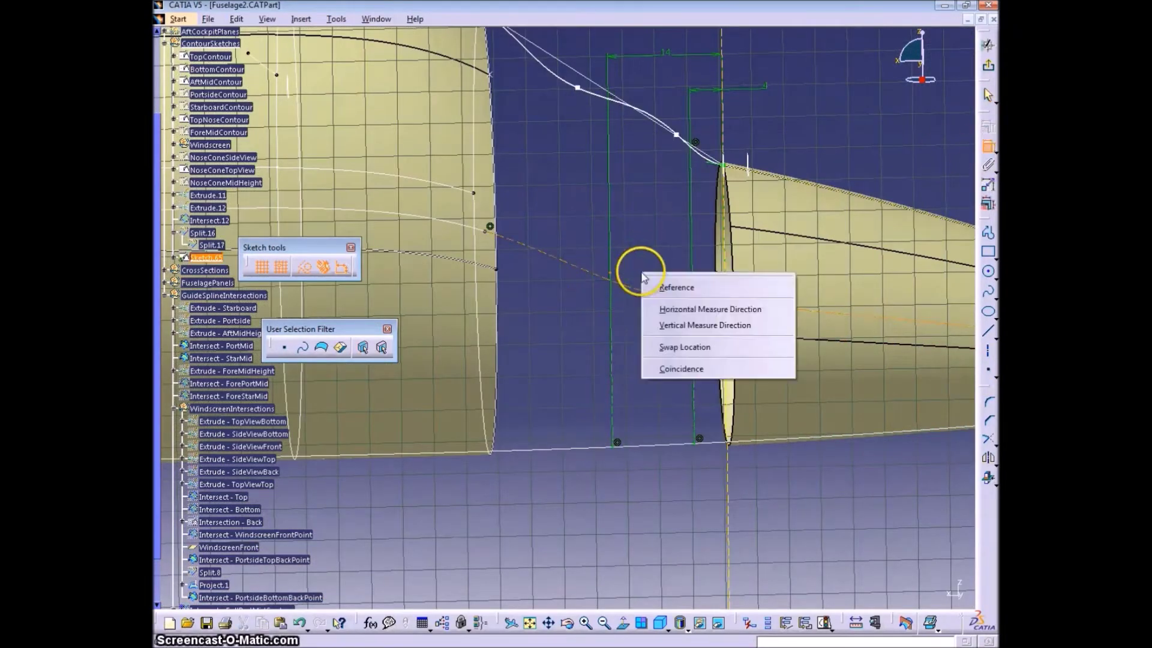
left_click(681, 369)
Reshape the spline between nose and fuselage by moving its inner control points
middle_click_drag(564, 158, 582, 197)
left_click(833, 155)
left_click_drag(676, 199, 678, 172)
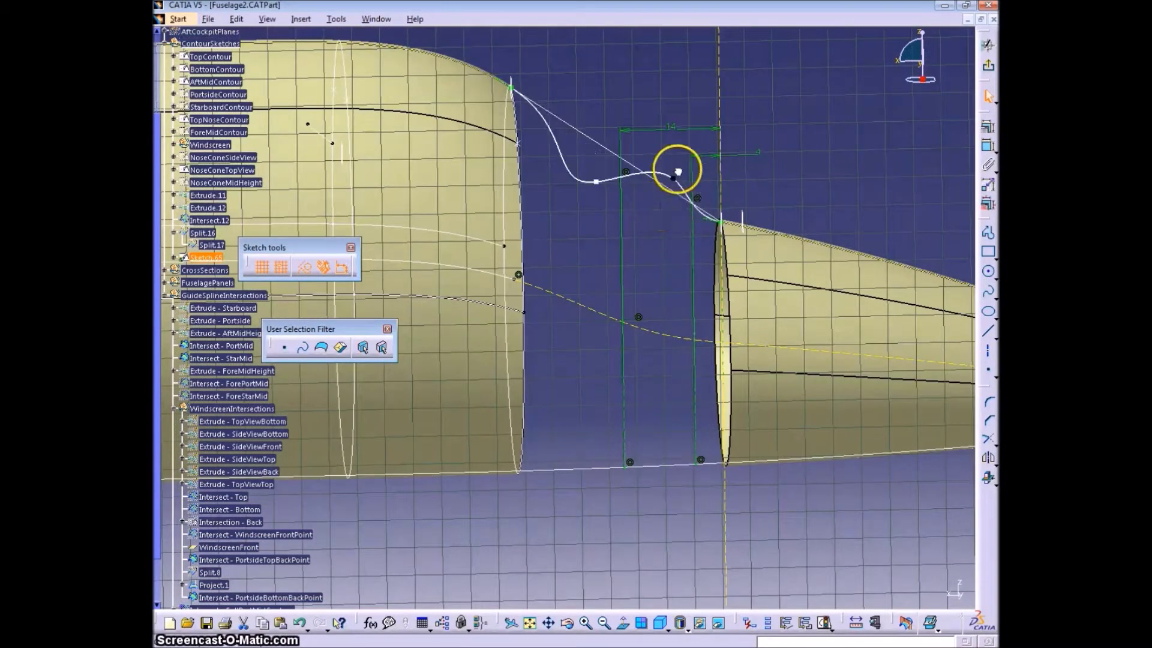
left_click(938, 201)
left_click(571, 167)
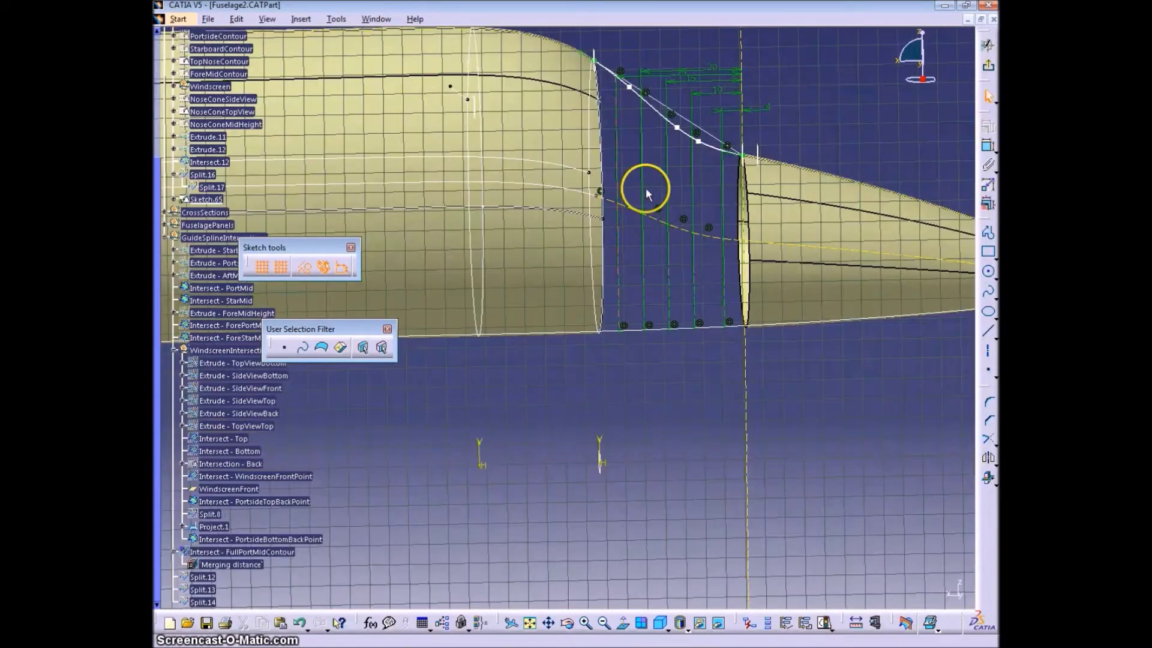
Set the offsets of the two middle construction lines from the nose's aft edge to 18 in and 11 in
left_click(672, 123)
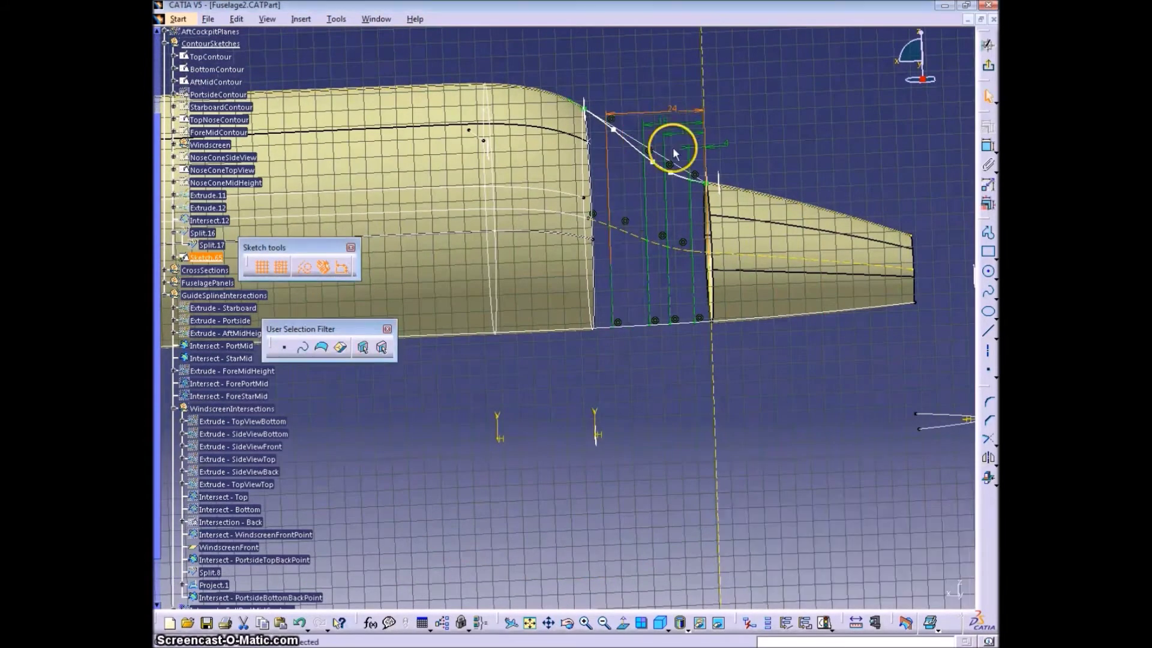
double_click(678, 129)
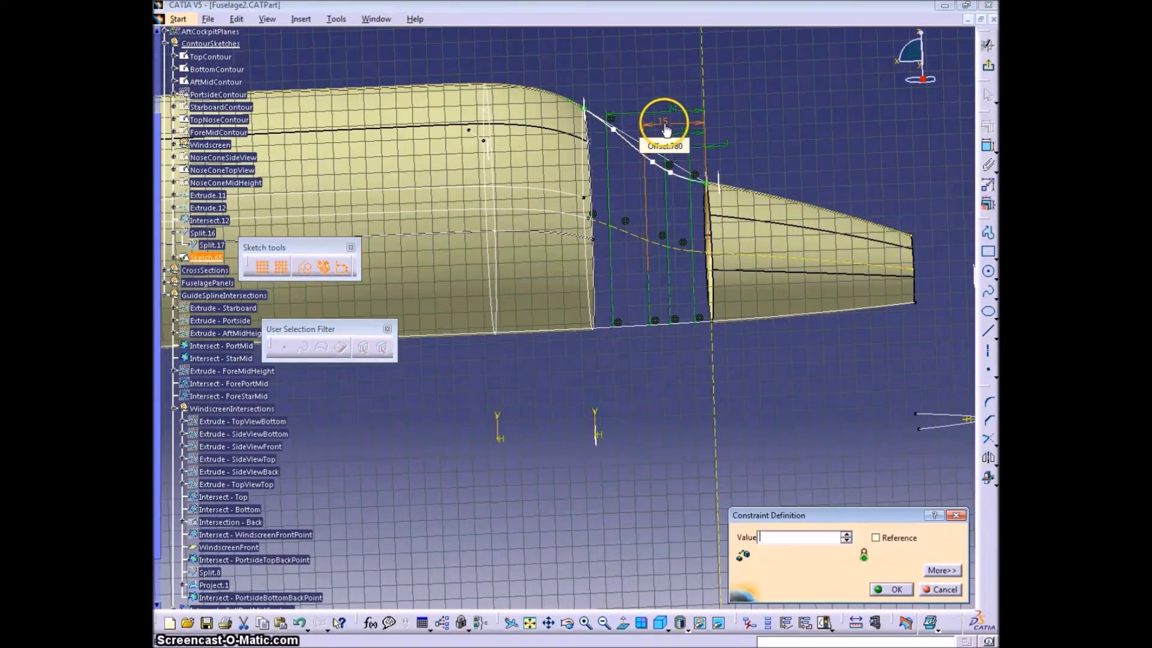
type("11")
key("Return")
middle_click_drag(676, 359, 705, 367)
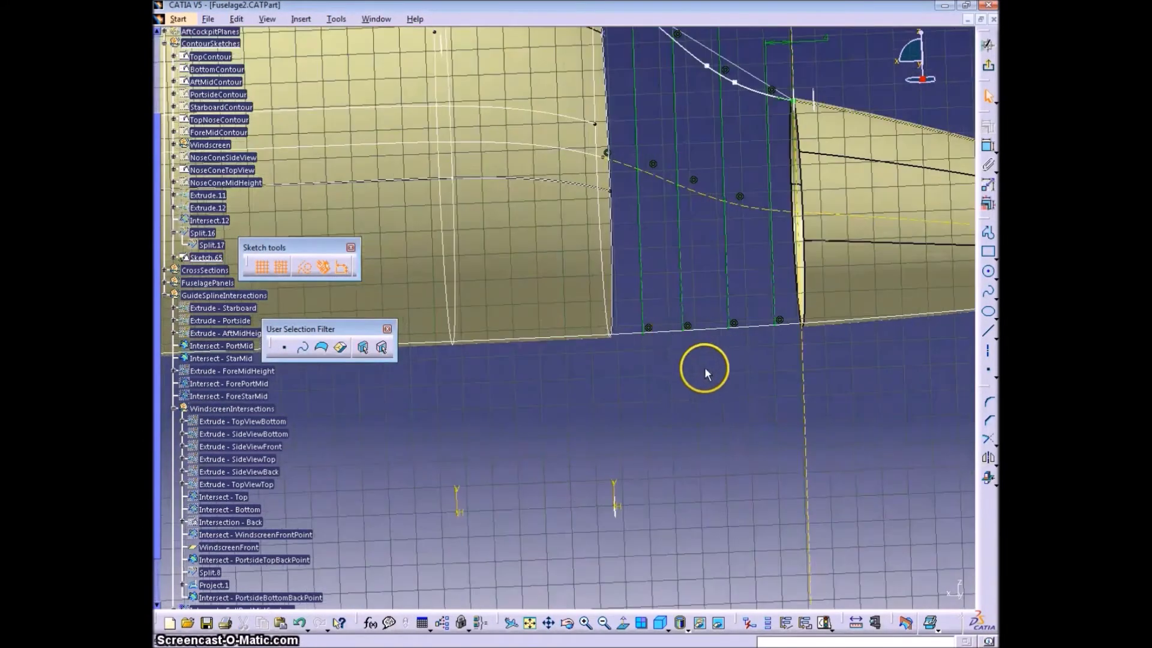
Reshape the spline by moving its inner control points toward the nose and fuselage ends, and exit the sketch
middle_click_drag(778, 327, 706, 326)
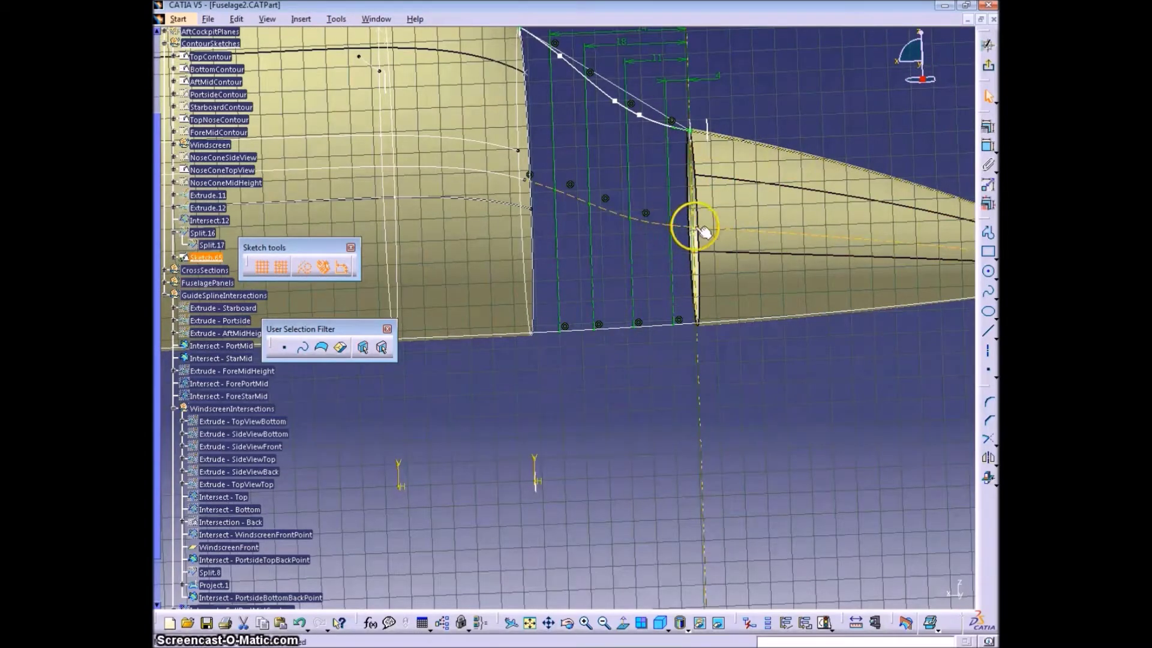
right_click(848, 110)
left_click(894, 205)
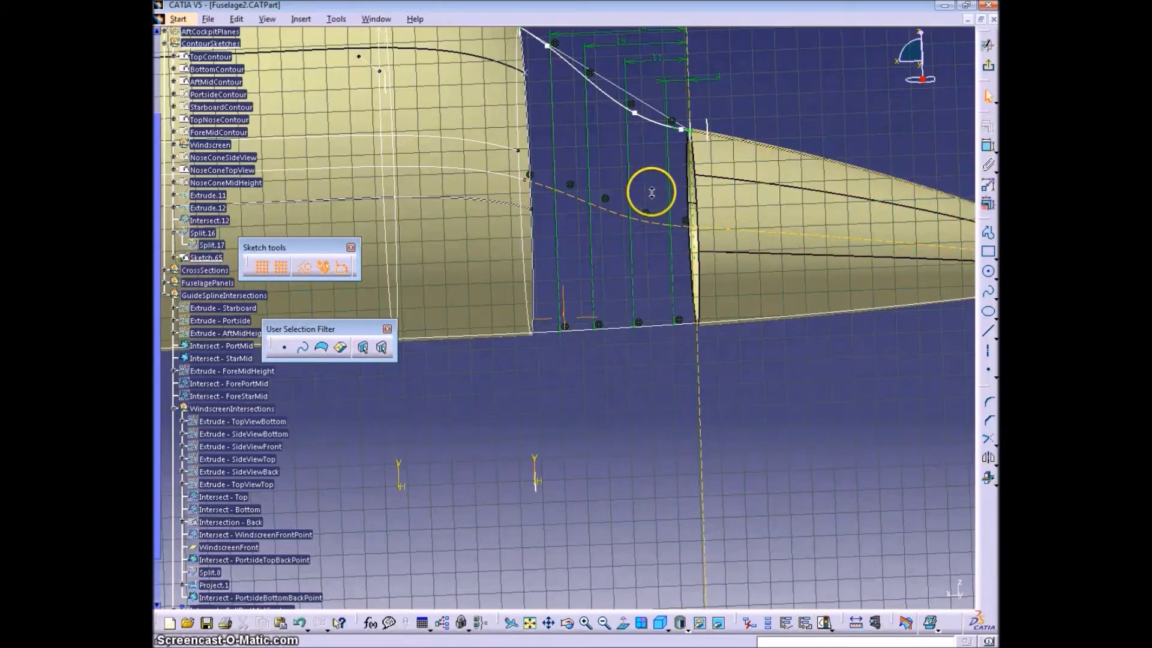
mouse_move(652, 193)
middle_mouse_down()
mouse_move(728, 334)
mouse_move(748, 335)
middle_mouse_up()
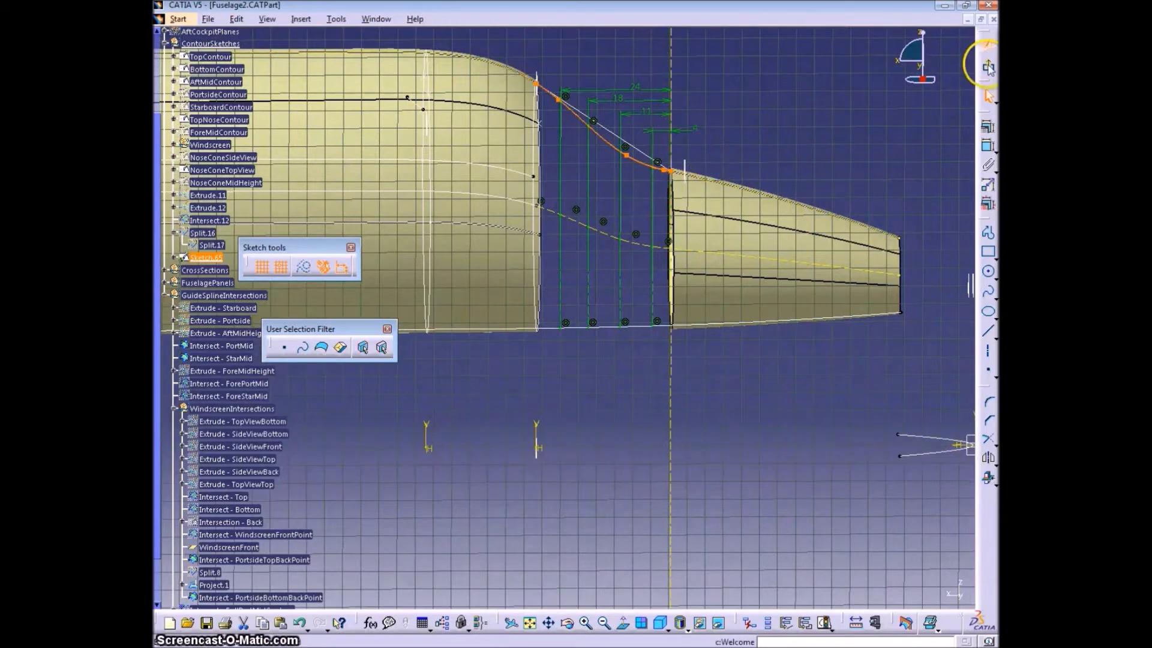
left_click(987, 45)
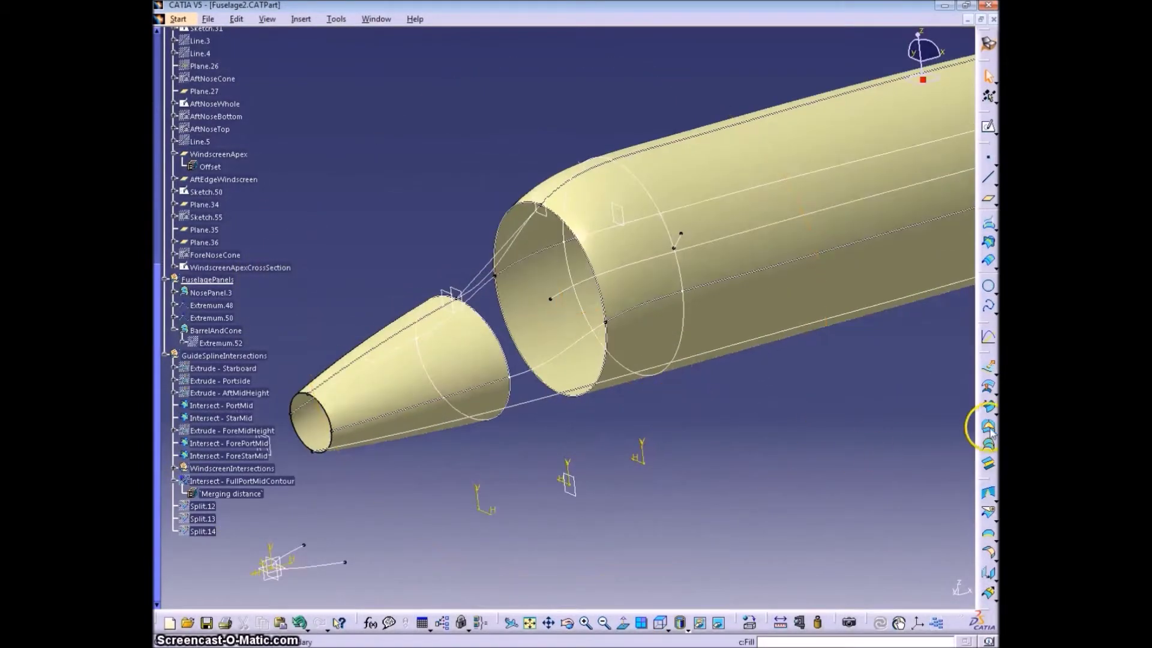
Start a multi-sections surface with WindscreenApexCrossSection and AftNoseWhole as its sections
left_click(988, 428)
left_click(578, 244)
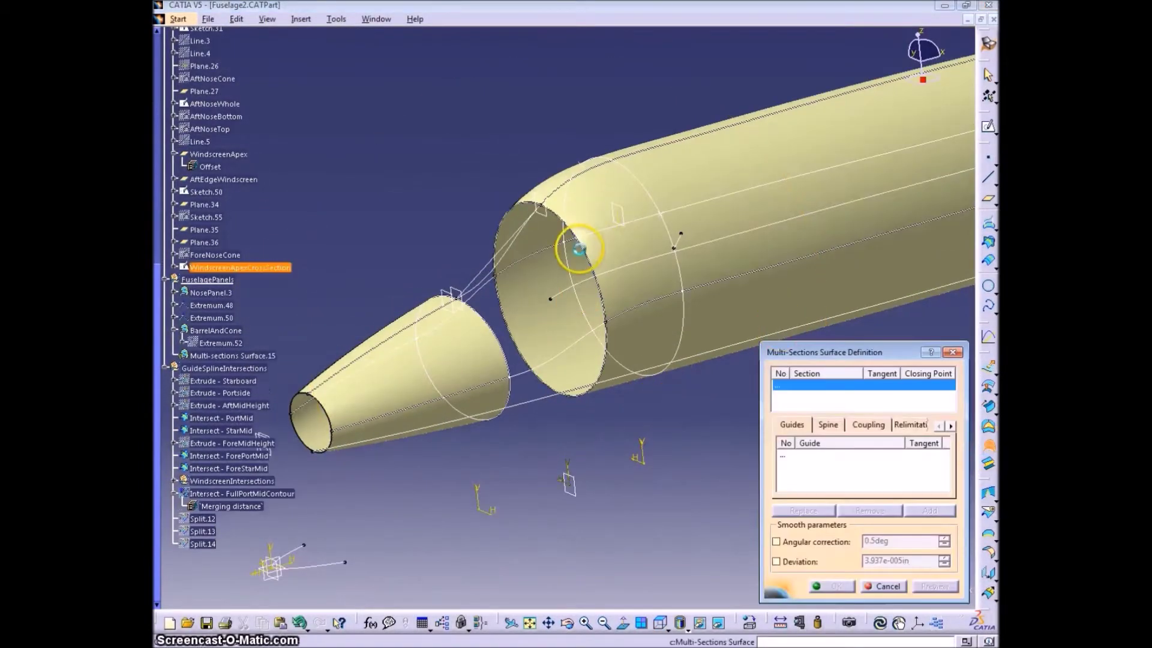
left_click(507, 355)
left_click(537, 361)
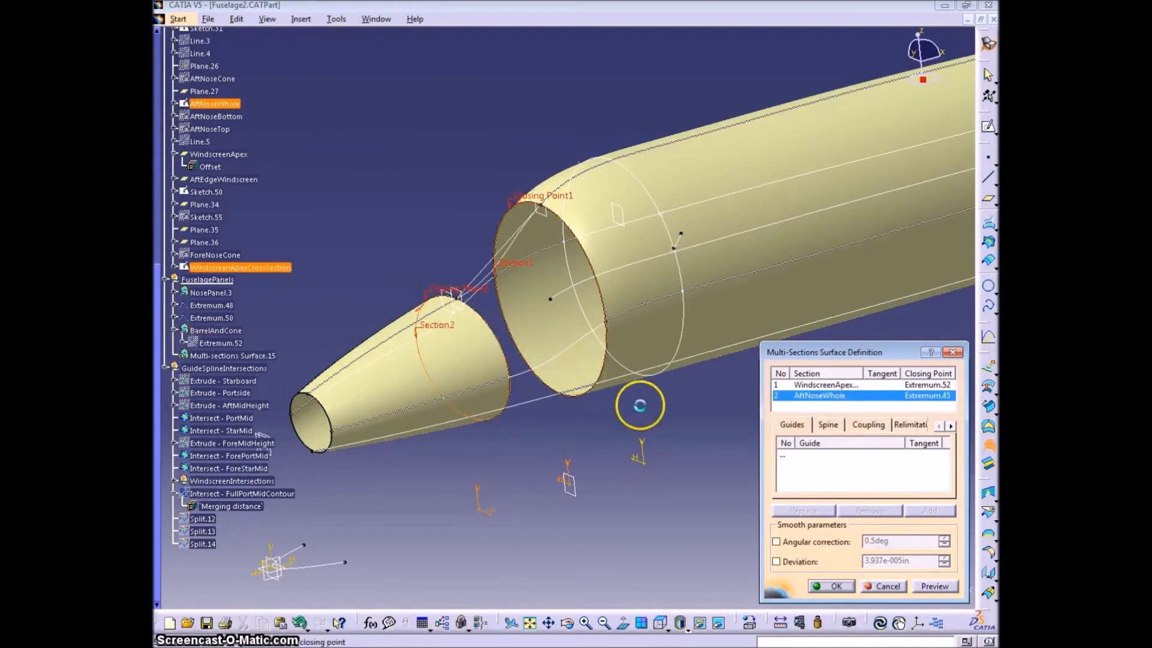
left_click(508, 249)
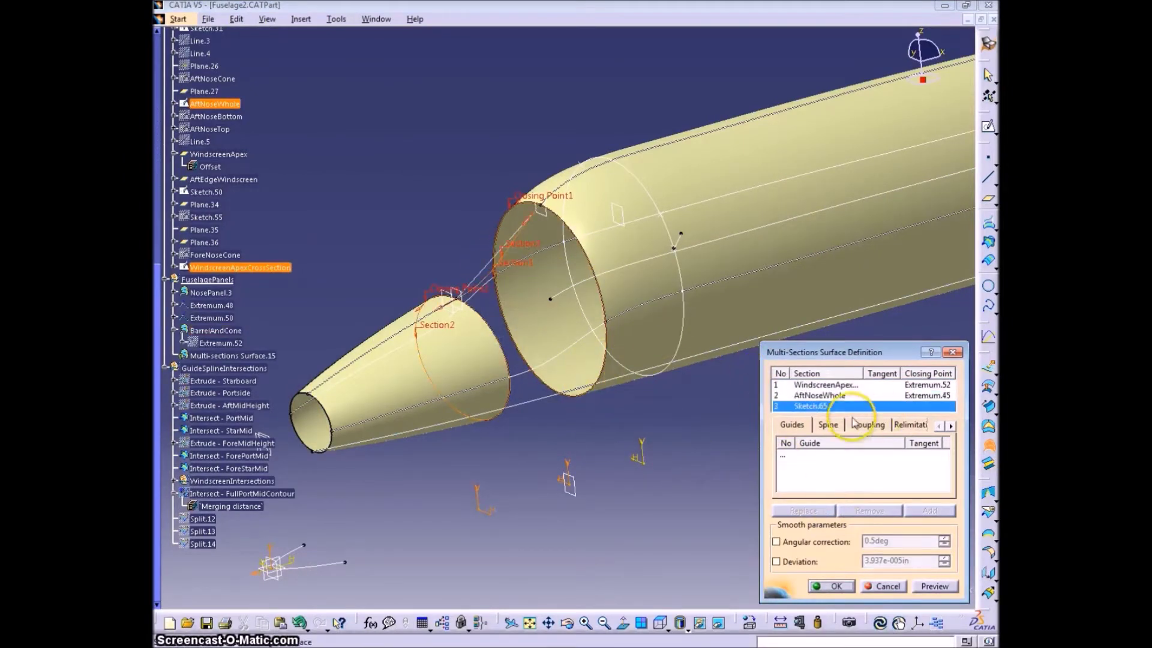
right_click(843, 406)
left_click(880, 427)
Add Sketch.65, Intersect - ForePortMid, BottomContour and Intersect - ForeStarMid as guides of the multi-sections surface and preview it
left_click(783, 453)
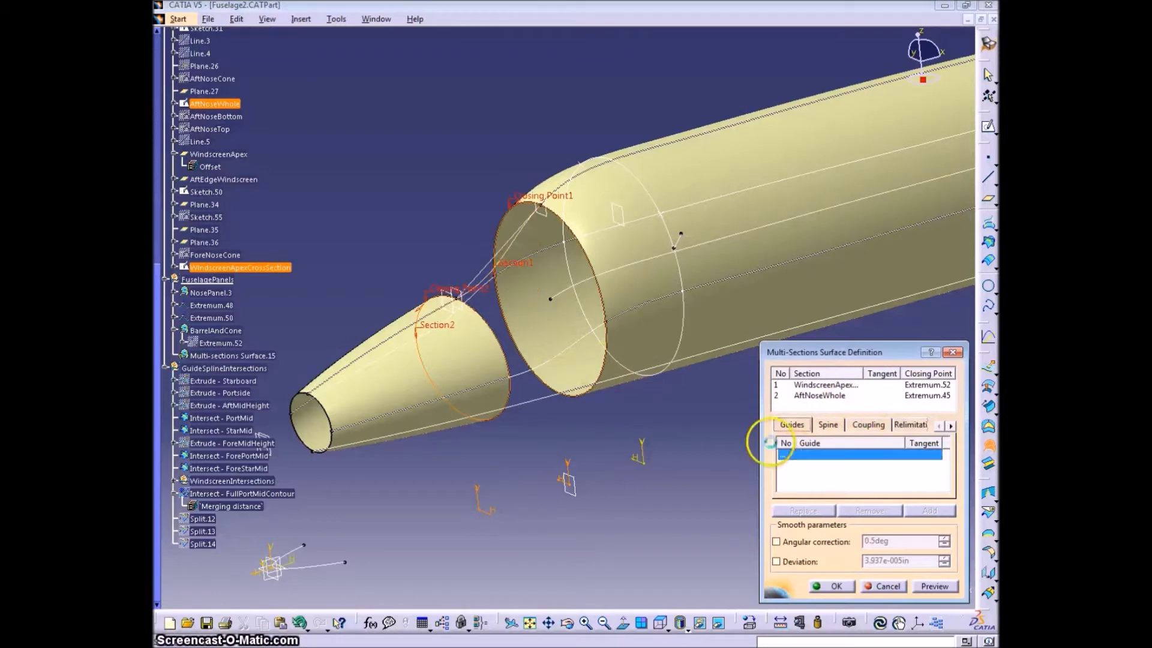
left_click(483, 276)
left_click(551, 363)
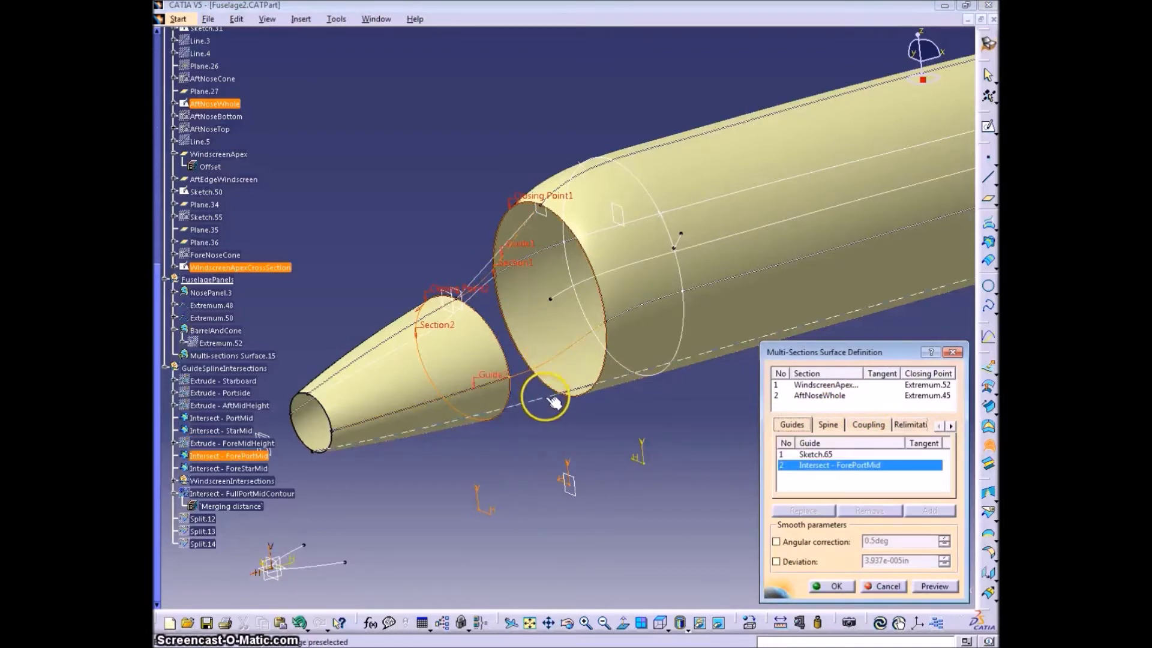
left_click(551, 398)
left_click(463, 298)
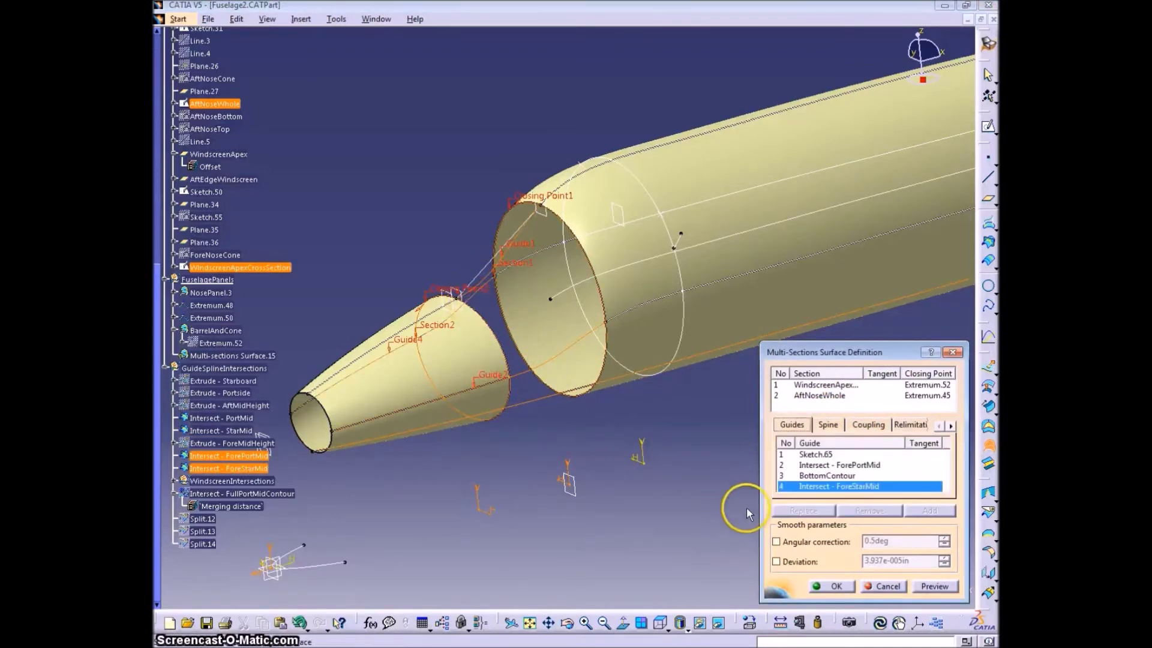
left_click(936, 587)
Try to make the surface tangent to NosePanel.3 at the AftNoseWhole section, and remove that tangency
left_click(871, 395)
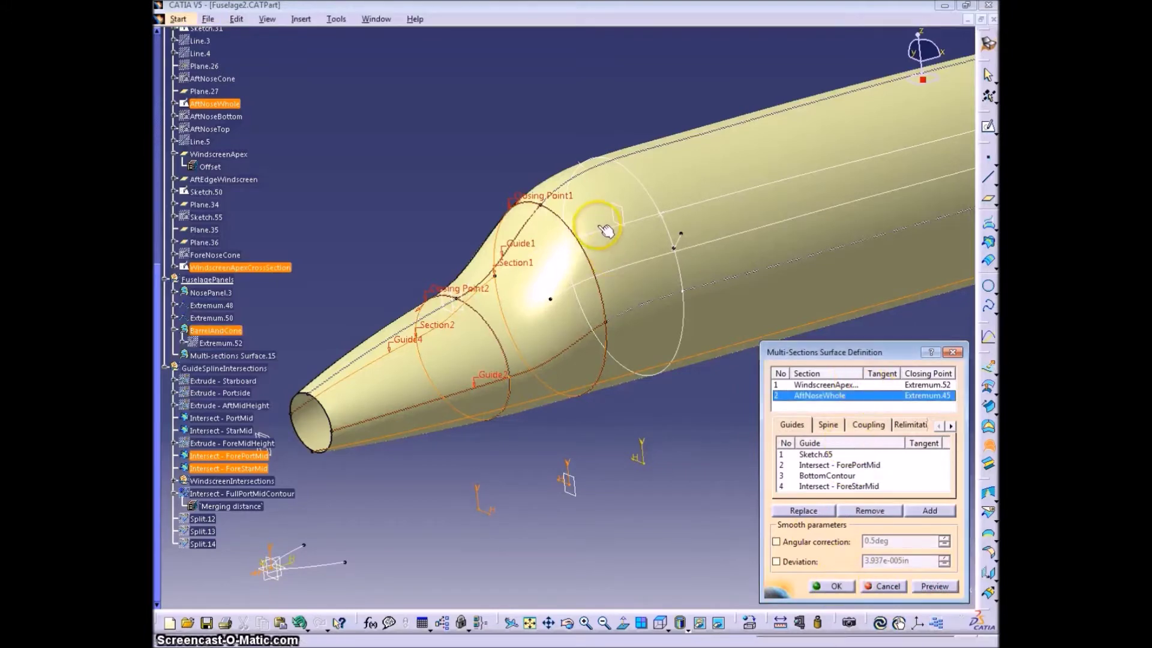
left_click(460, 339)
left_click(934, 587)
left_click(680, 359)
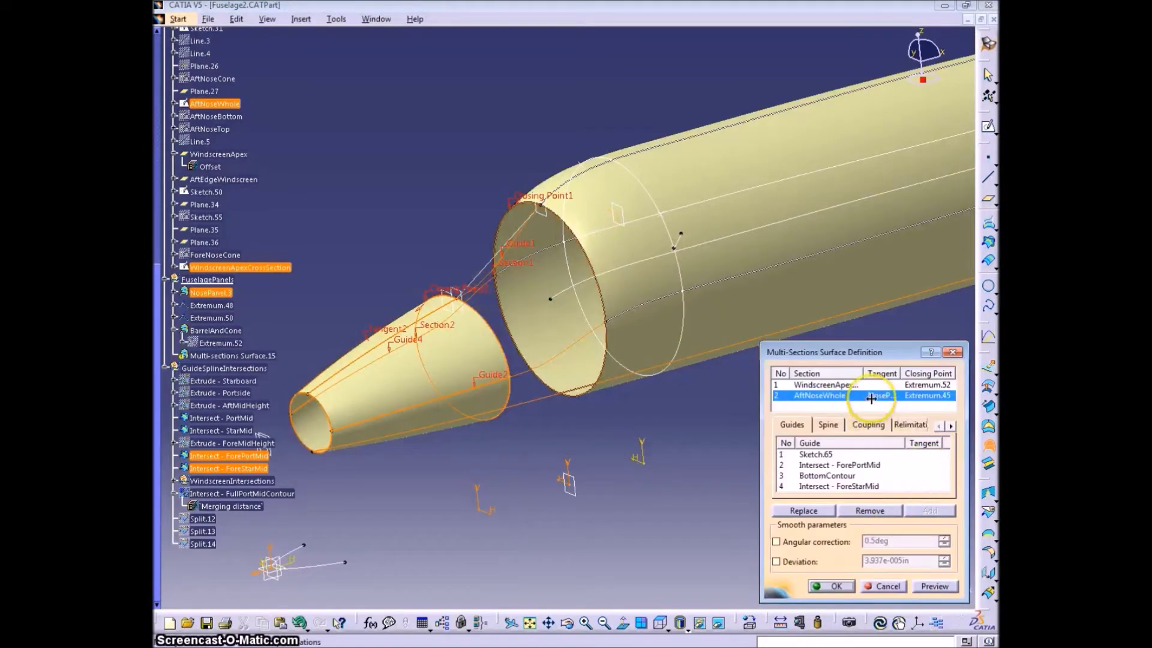
right_click(874, 396)
left_click(919, 440)
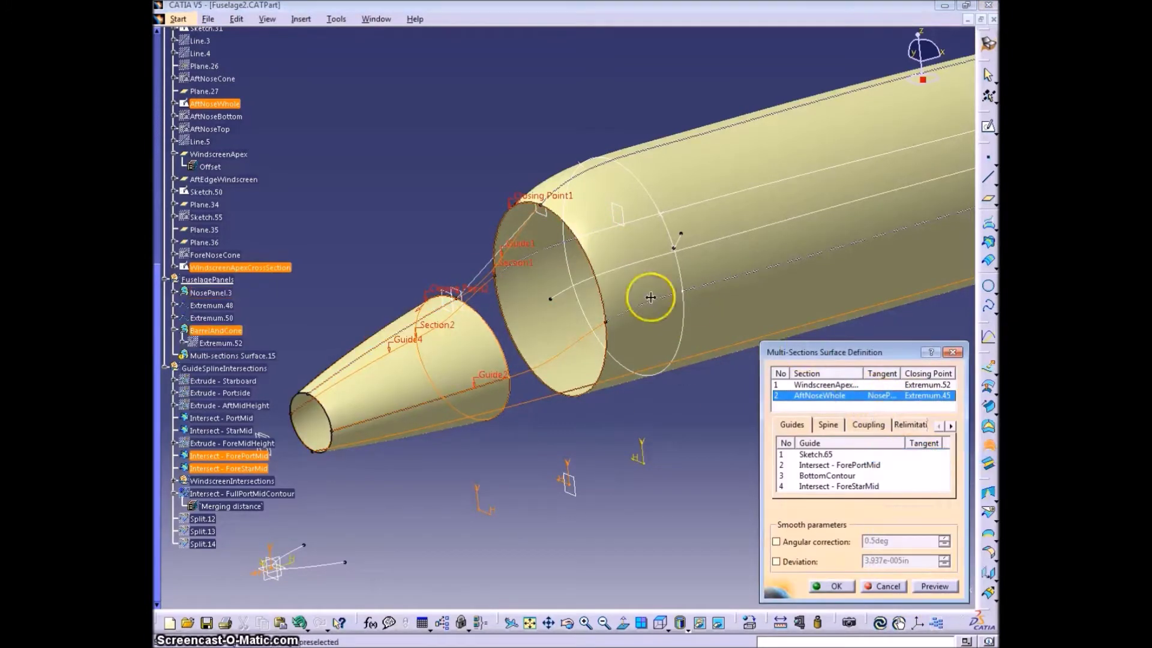
Try to make the surface tangent to BarrelAndCone at the WindscreenApexCrossSection section
right_click(870, 385)
left_click(849, 367)
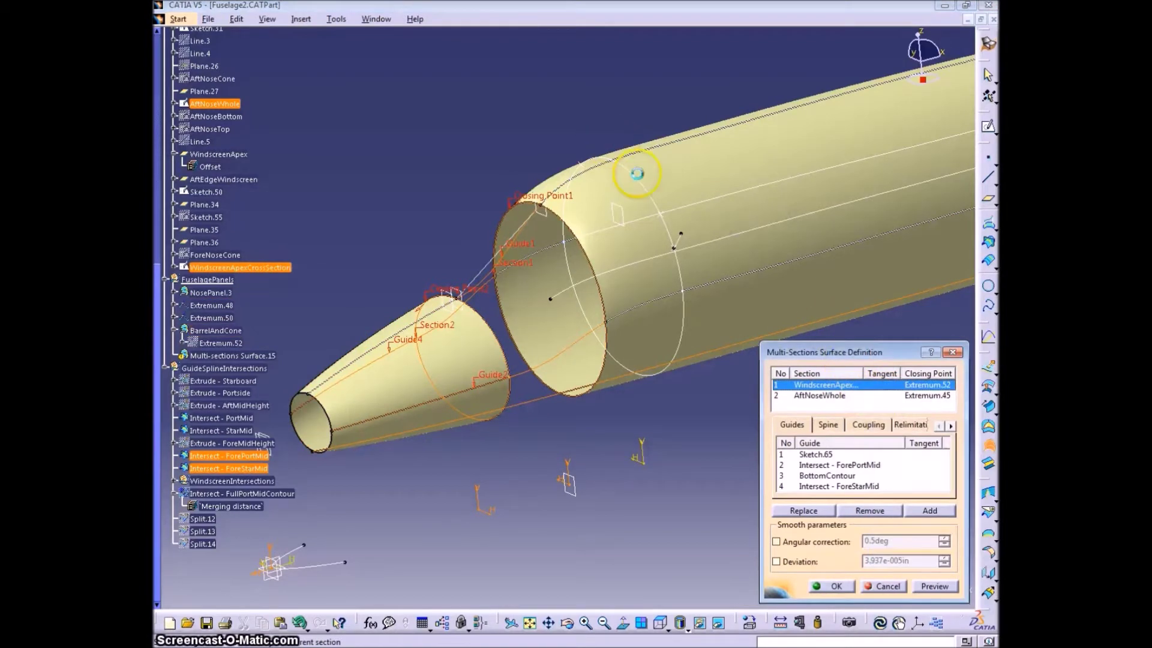
left_click(638, 175)
left_click(932, 586)
left_click(709, 359)
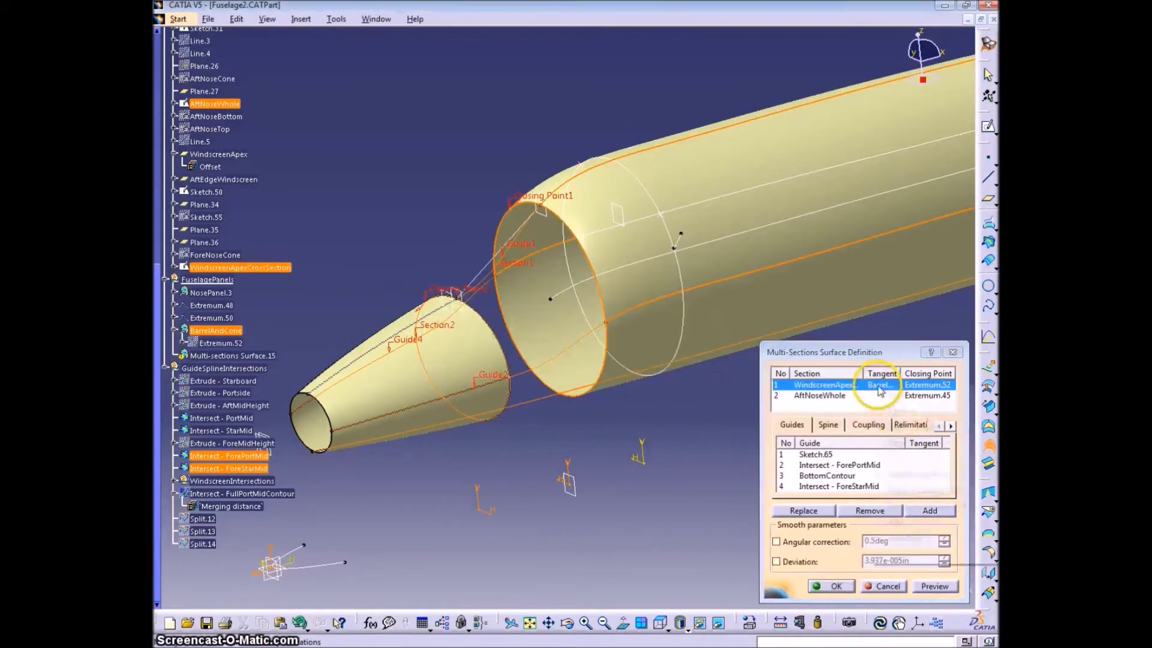
Remove the BarrelAndCone tangency from the first section and create the multi-sections surface
right_click(880, 389)
left_click(912, 442)
left_click(832, 583)
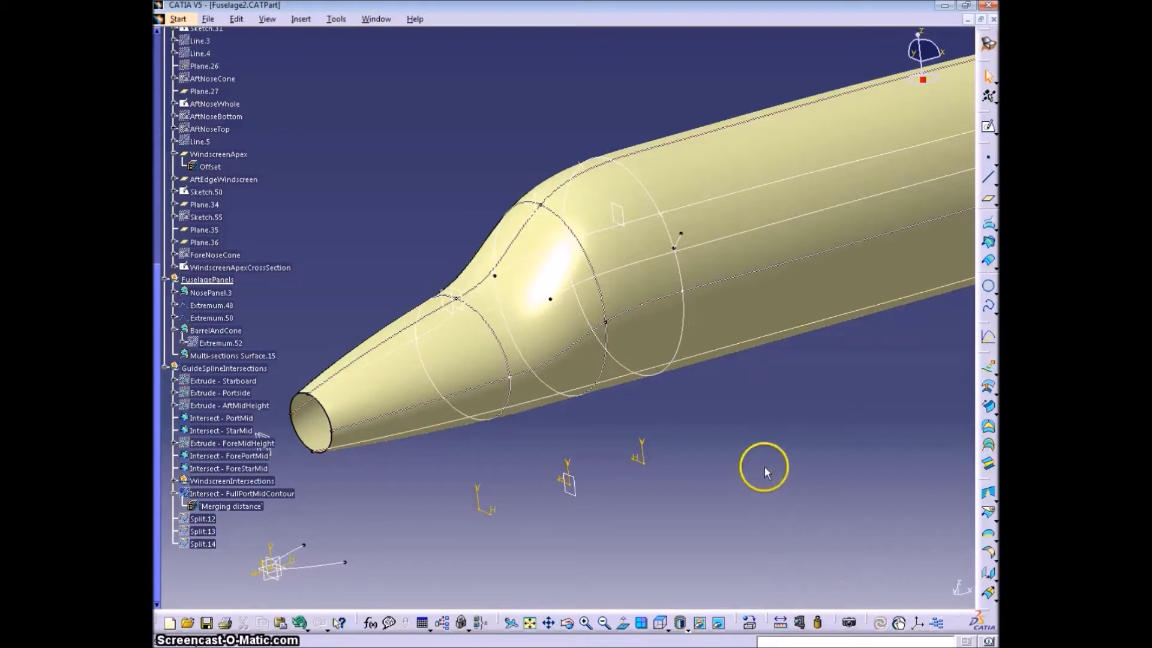
Rename the new multi-sections surface as CockpitSection
left_click(232, 356)
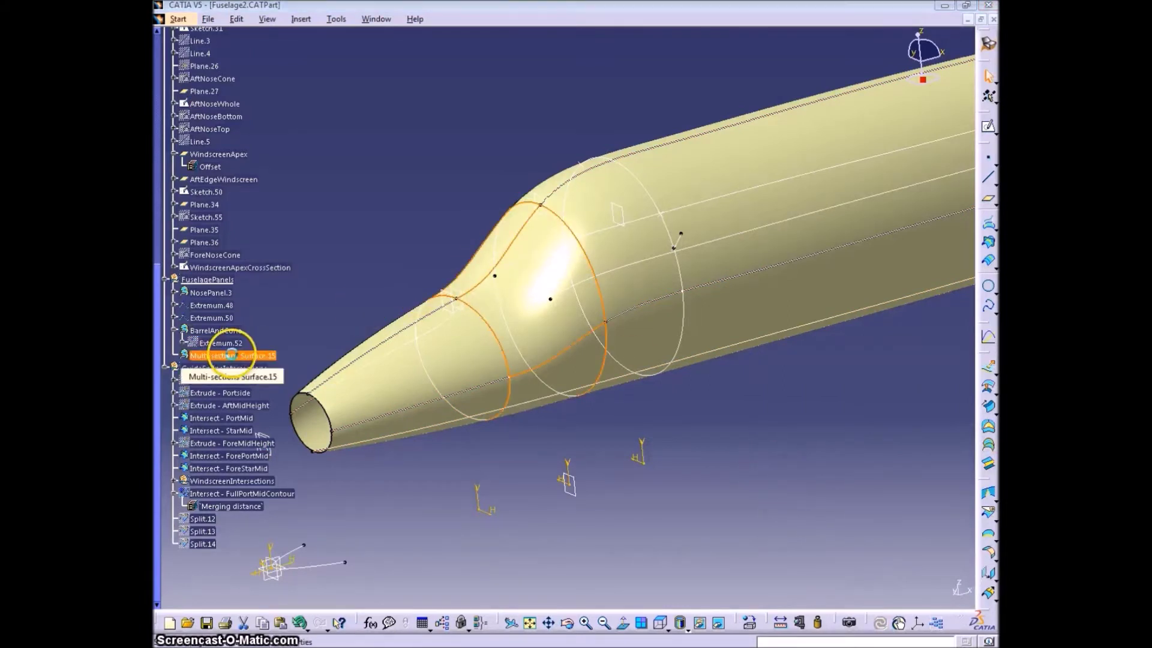
key("alt+Return")
type("CockpitSection")
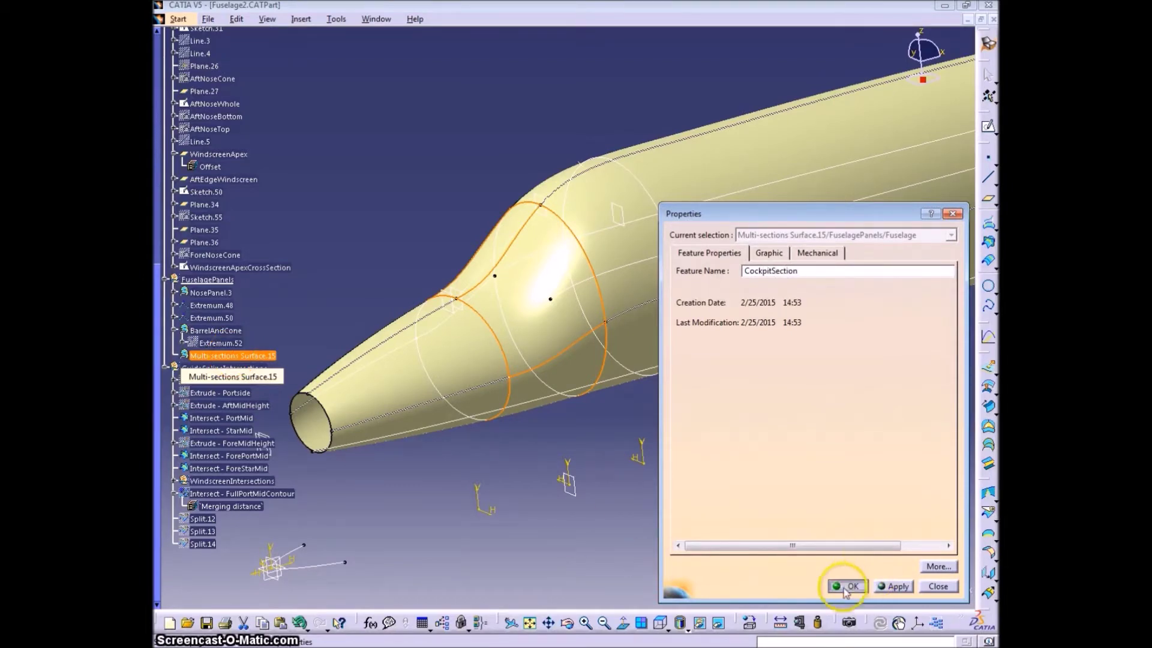
left_click(846, 586)
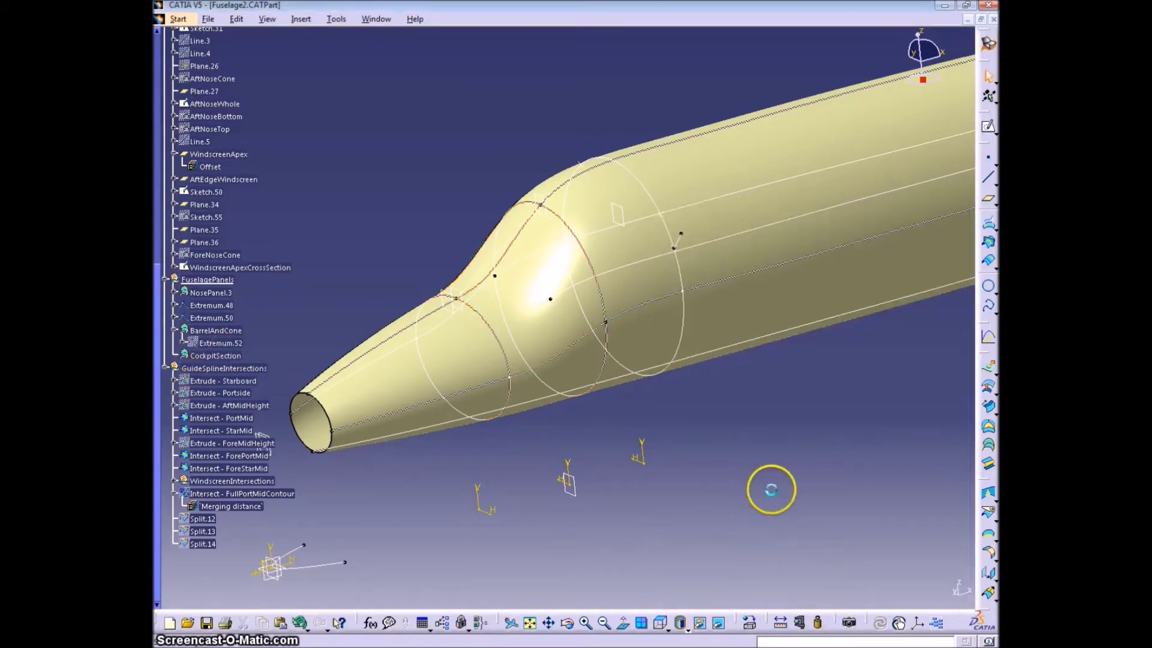
Start a Healing operation with NosePanel.3, CockpitSection and BarrelAndCone as the elements to heal
middle_click_drag(771, 484, 674, 407)
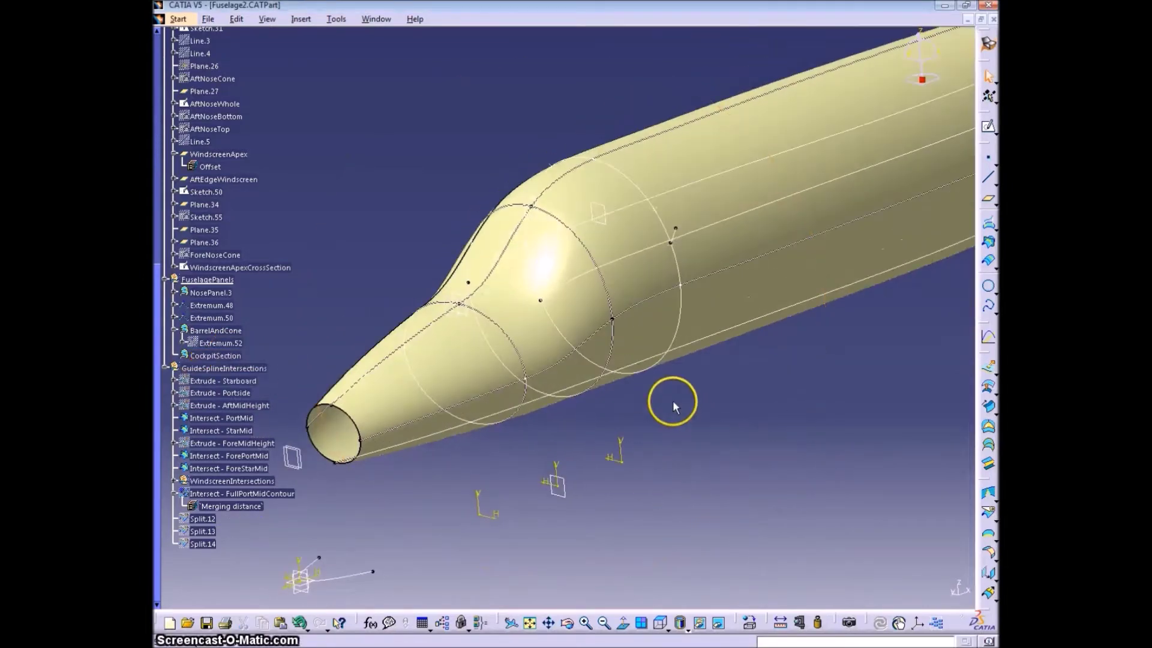
left_click(990, 512)
left_click(933, 513)
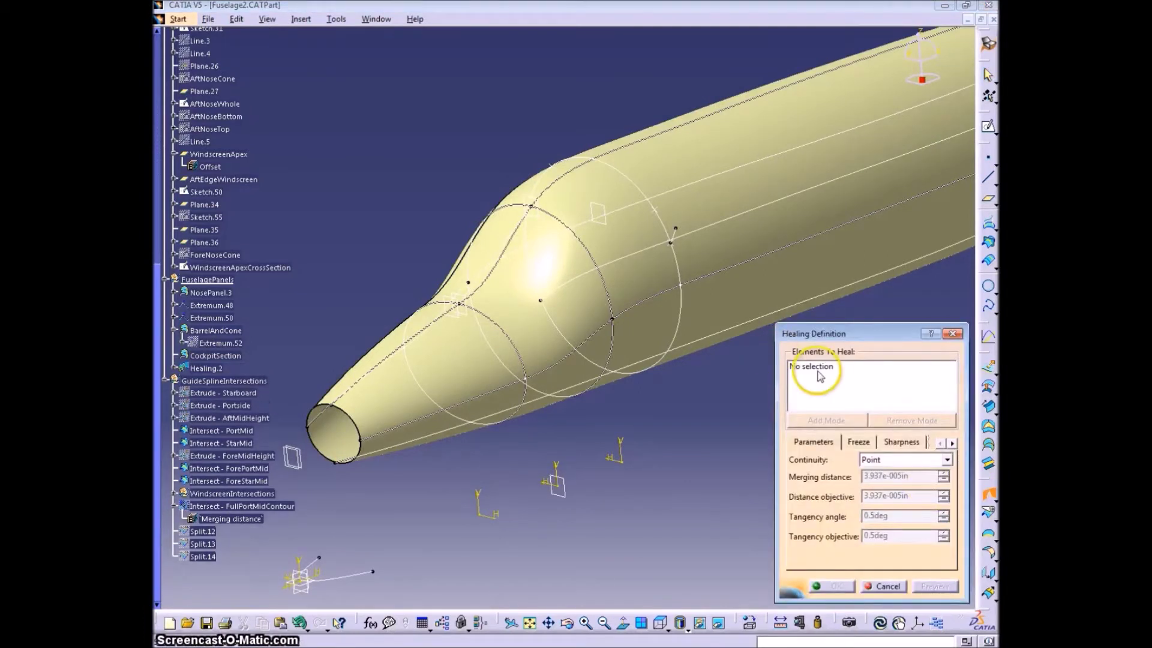
left_click(458, 360)
left_click(576, 236)
left_click(617, 185)
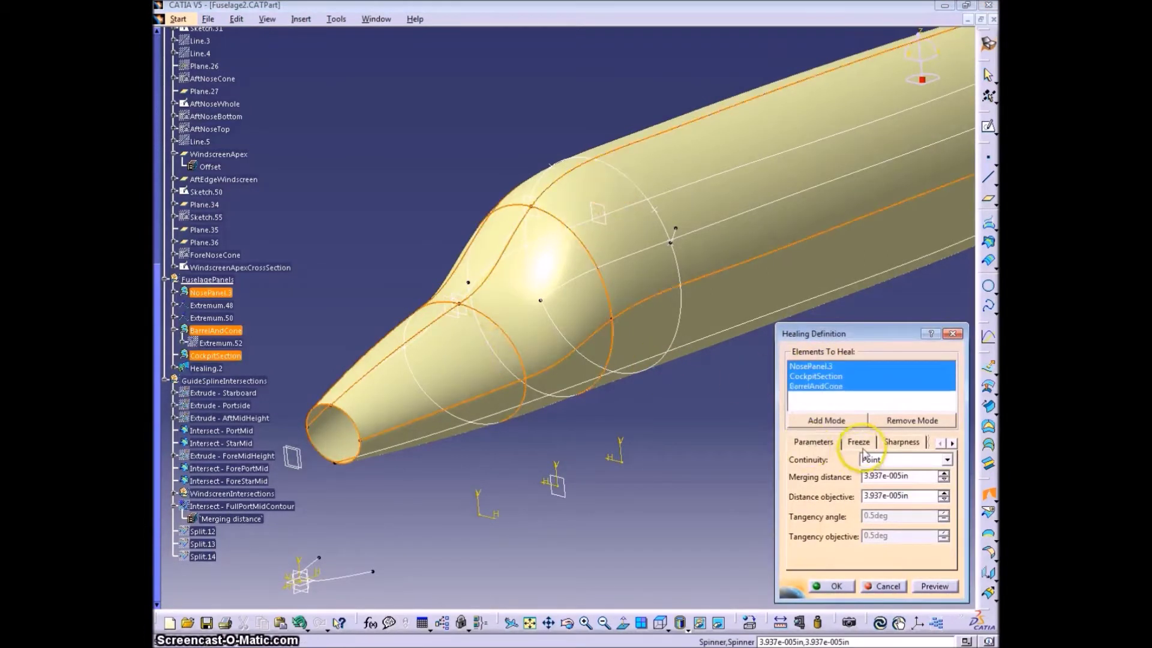
Choose the healing's continuity type, freeze the BarrelAndCone and NosePanel.3 faces, and create the healed surface
left_click(947, 460)
left_click(882, 477)
left_click(858, 442)
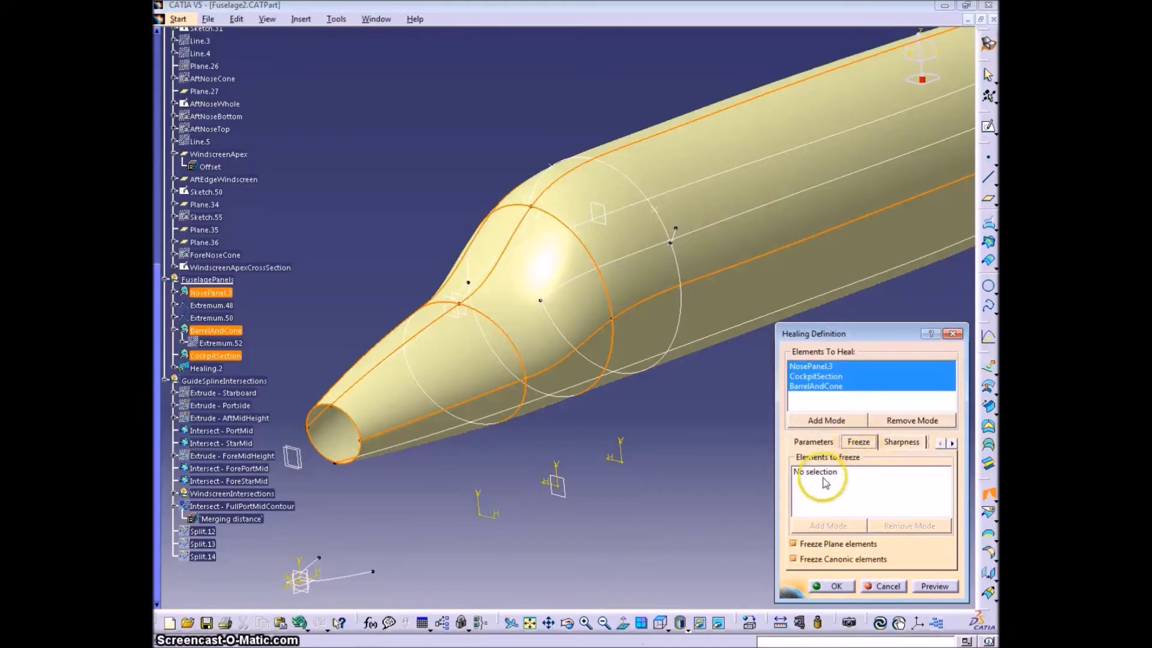
left_click(834, 472)
left_click(689, 154)
left_click(450, 351)
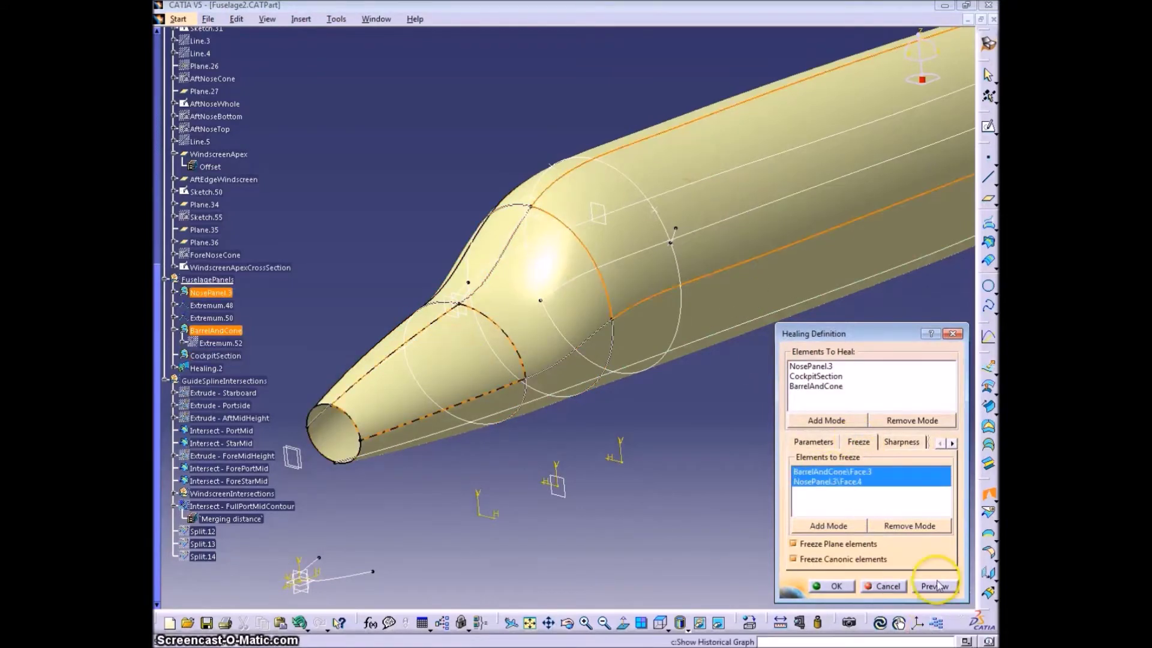
left_click(836, 587)
Toggle the visibility of Healing.2 and examine how the cockpit section blends into the nose and fuselage
left_click(767, 508)
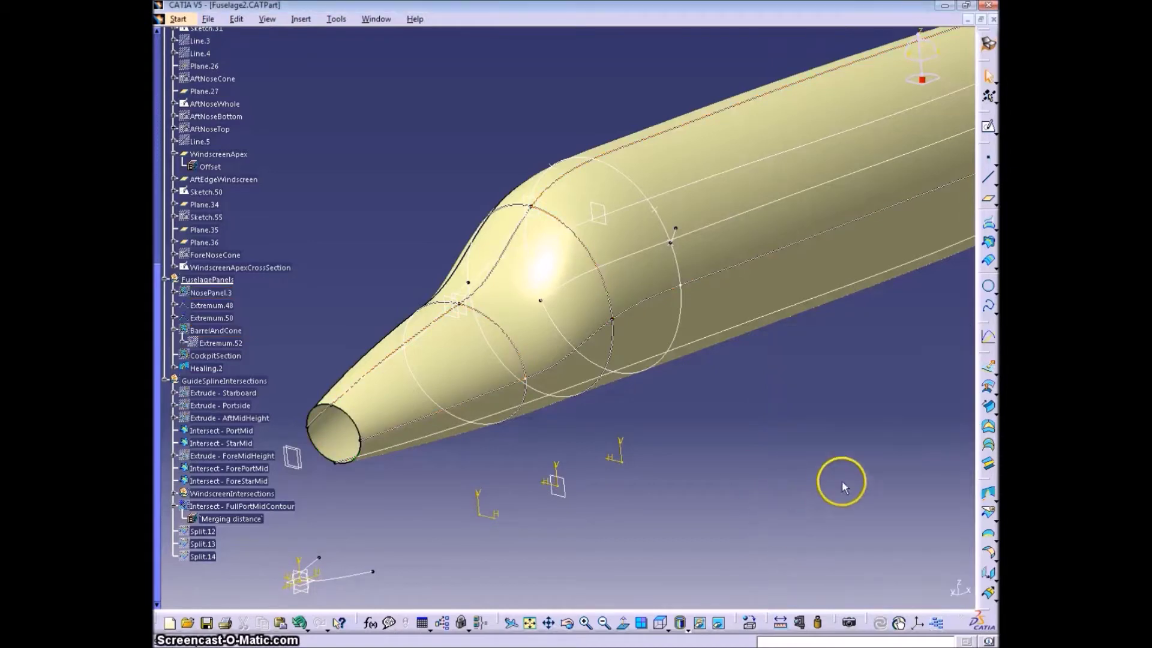
mouse_move(842, 482)
middle_mouse_down()
mouse_move(742, 467)
mouse_move(732, 480)
mouse_move(702, 414)
middle_mouse_up()
right_click(202, 366)
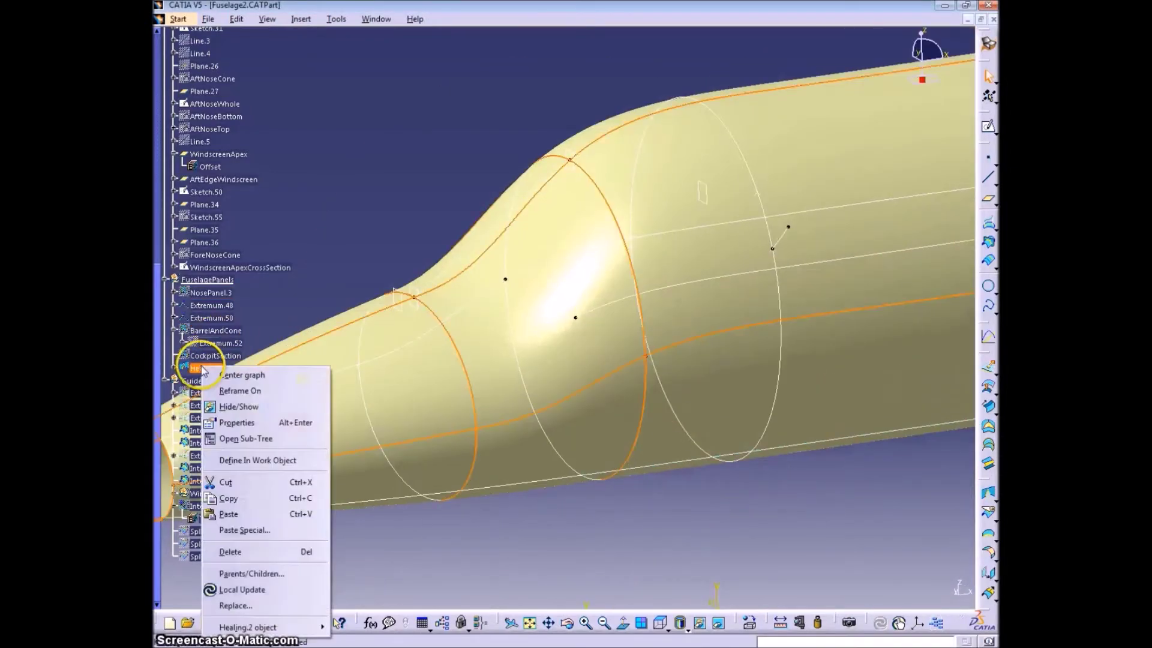
left_click(228, 406)
right_click(199, 368)
left_click(236, 407)
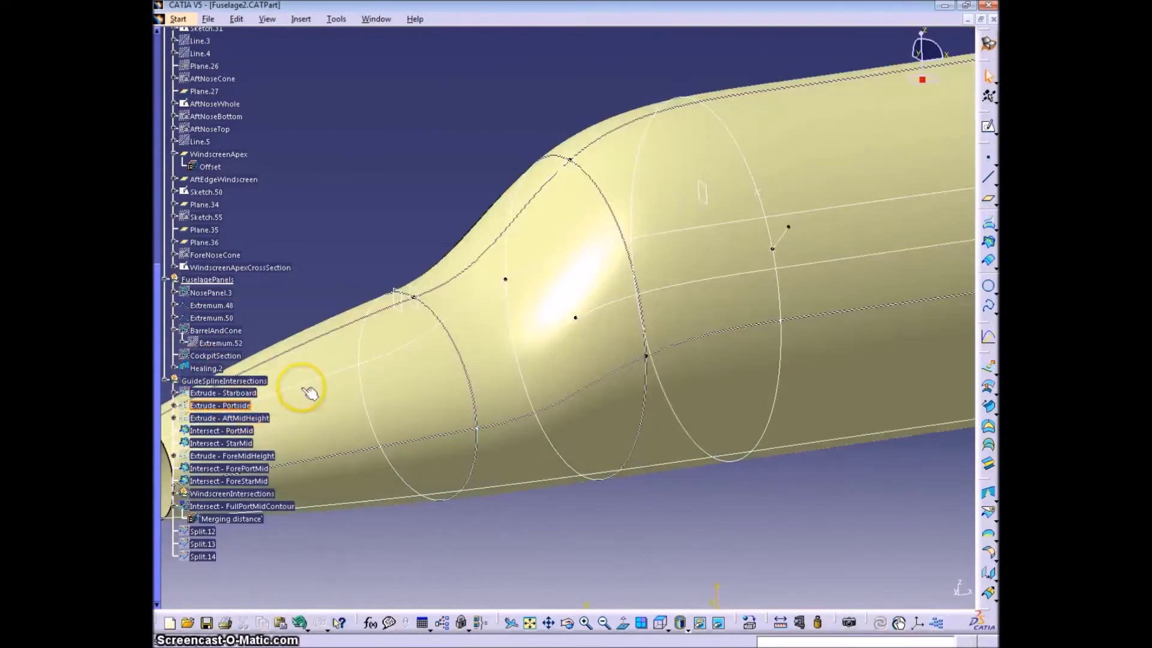
middle_click_drag(591, 537, 497, 438)
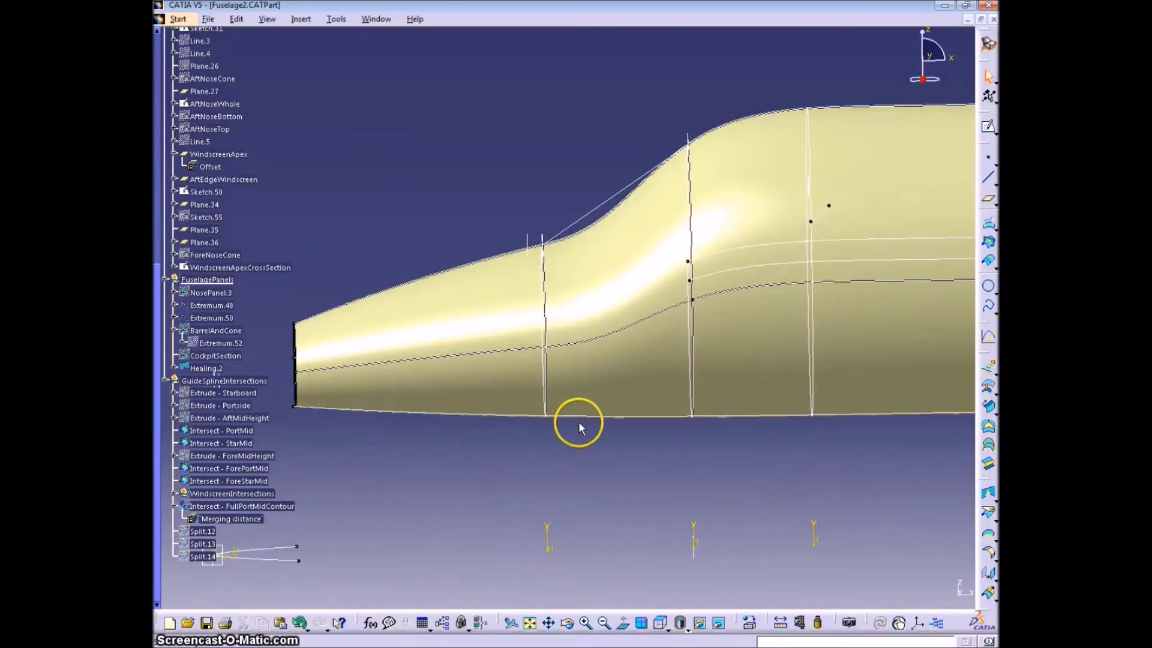
Switch to the Lear23 product window and expand its Painting Gallery in the tree
left_click(167, 381)
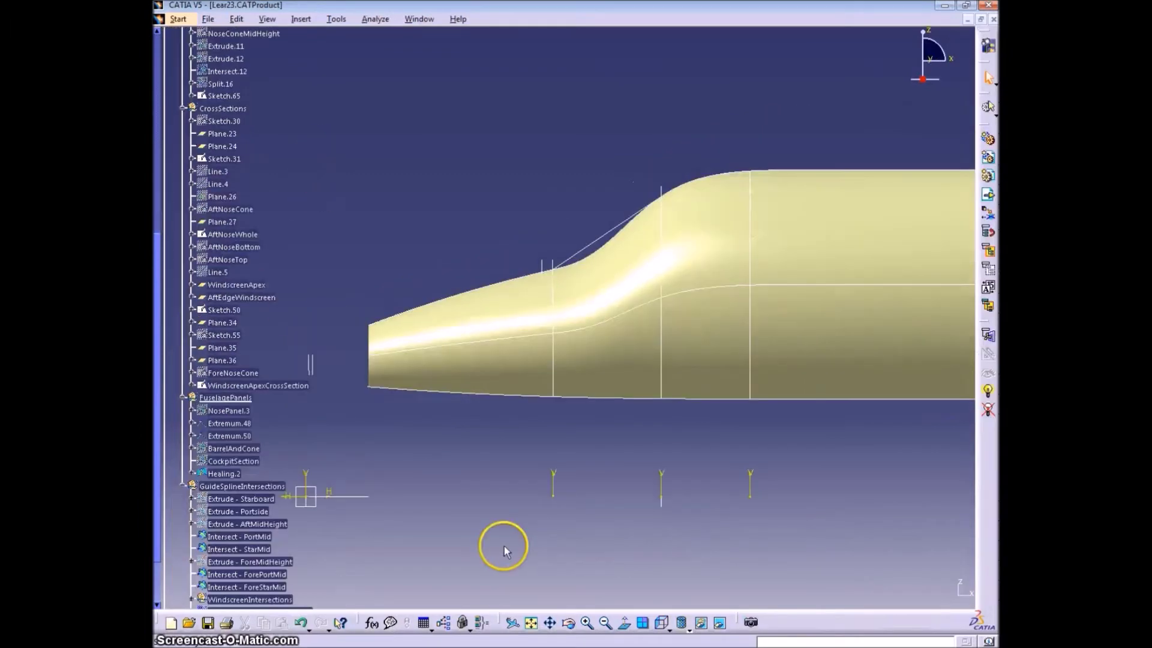
left_click(493, 538)
scroll(192, 504, "down", 5)
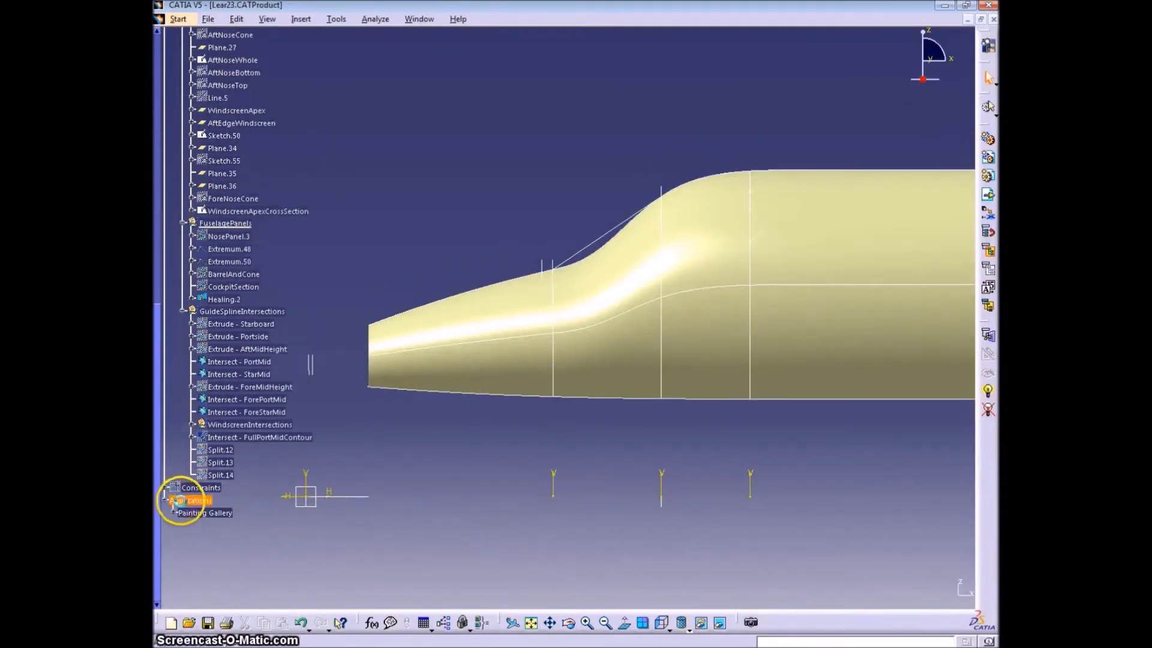
left_click(173, 513)
scroll(232, 460, "down", 2)
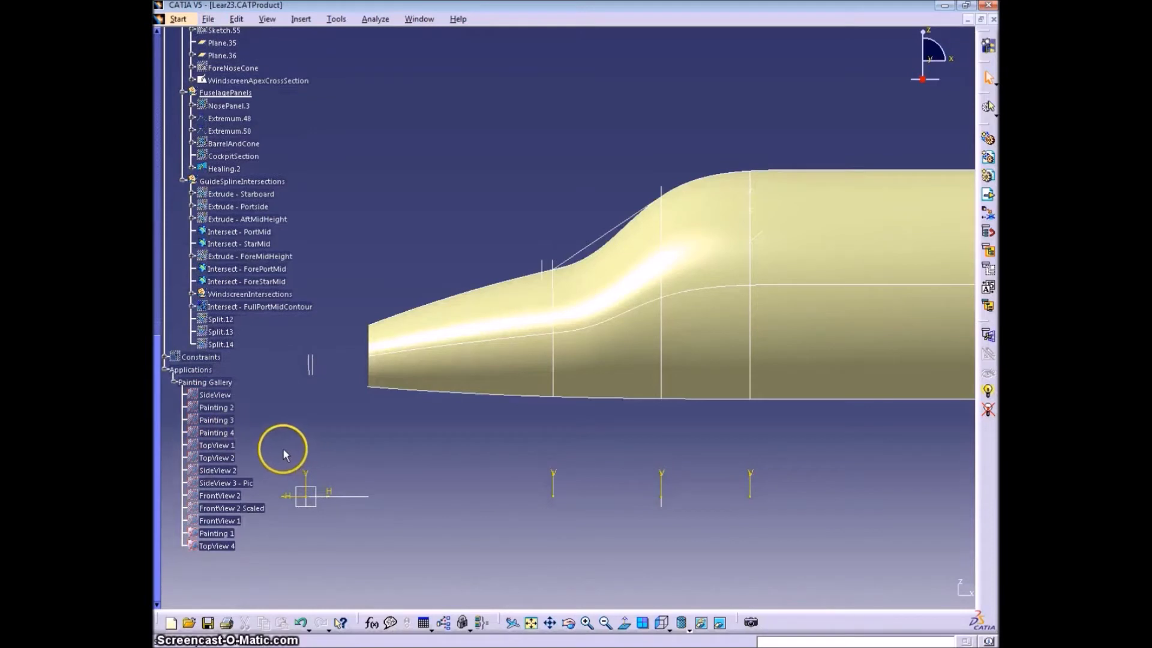
Show Painting 1 and the Applications node so the side-view drawing appears behind the fuselage
right_click(228, 533)
left_click(269, 387)
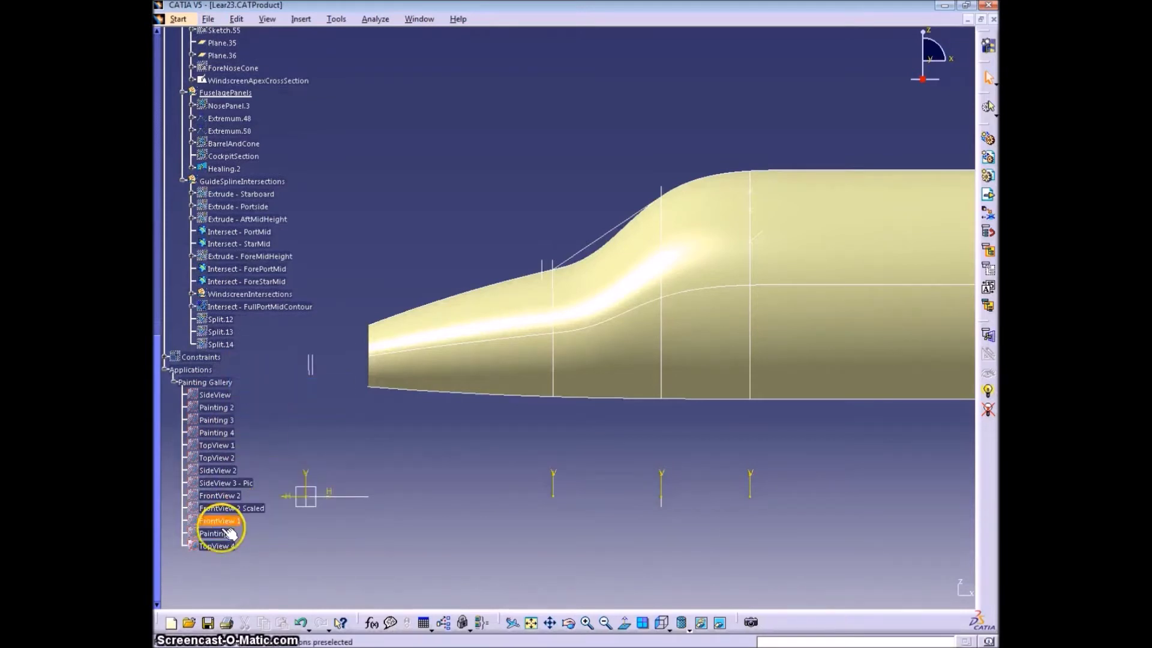
right_click(230, 535)
left_click(268, 378)
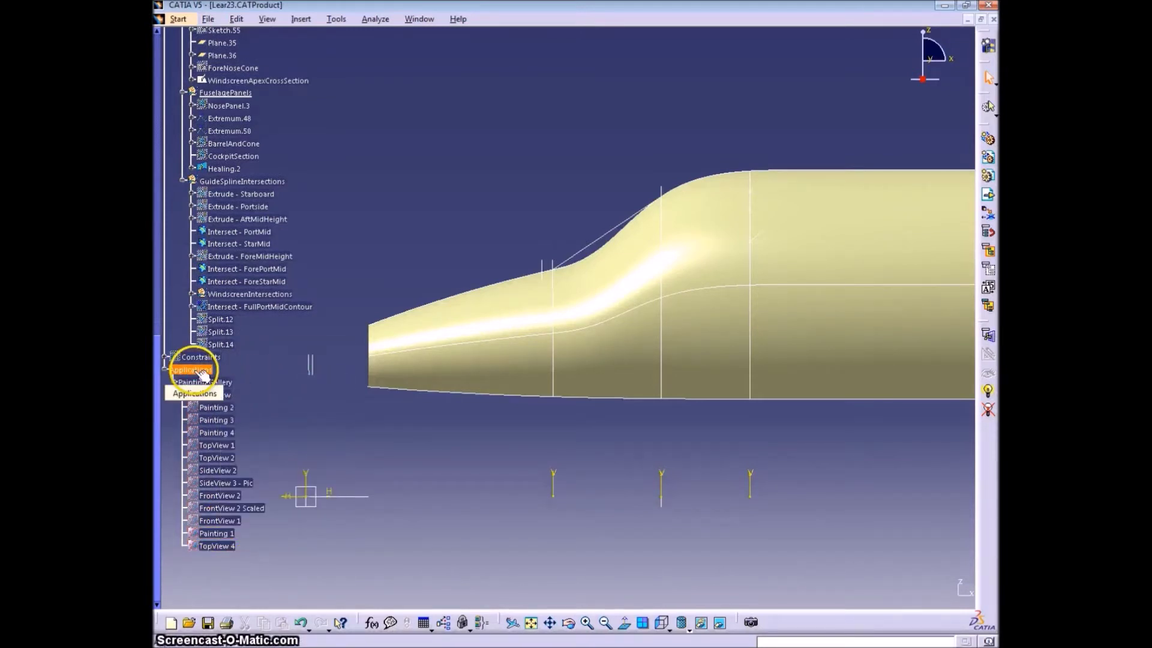
right_click(191, 370)
left_click(240, 412)
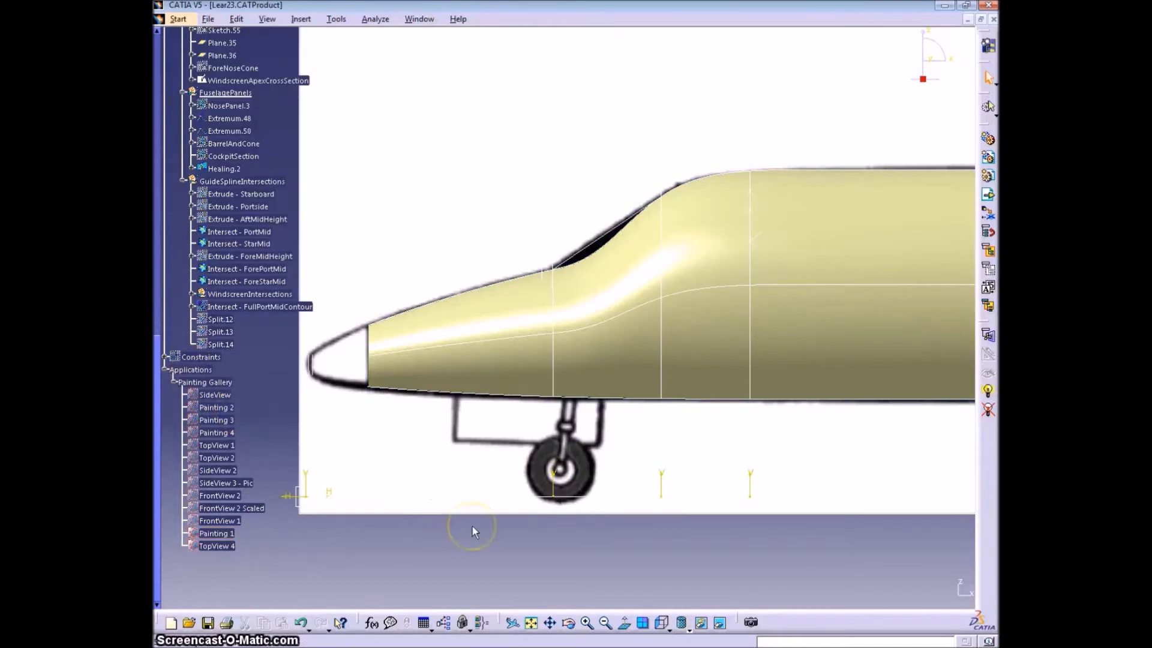
Compare the cockpit profile with the painted windscreen outline, and hide Healing.2
middle_click_drag(471, 526, 463, 488, "ctrl")
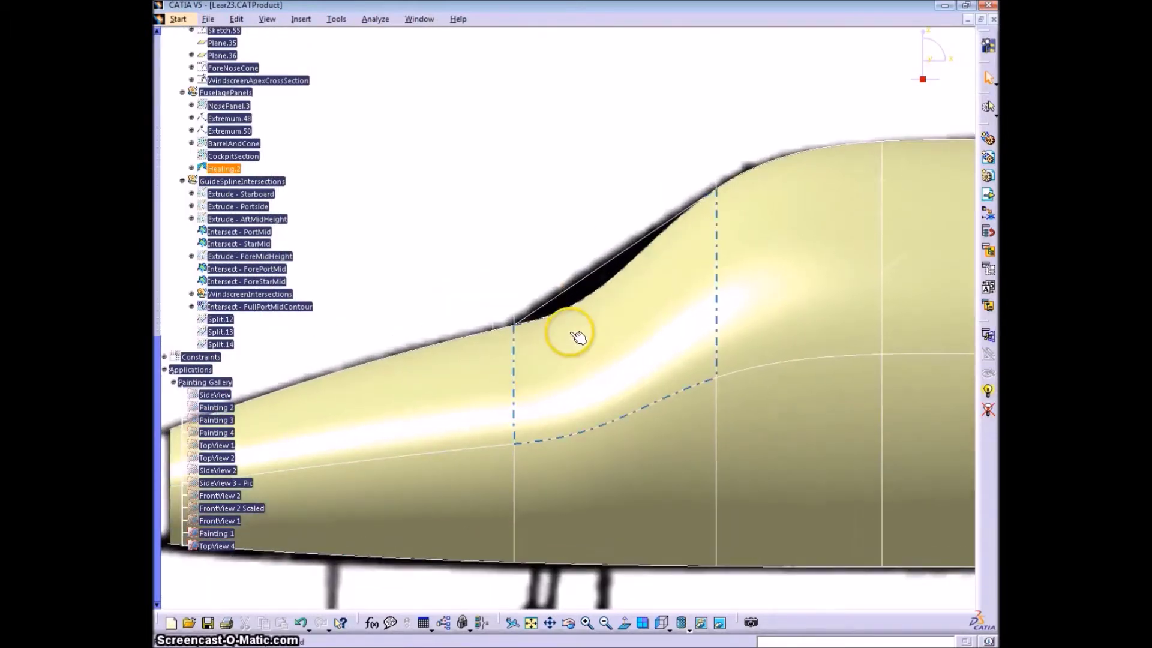
middle_click_drag(578, 337, 540, 404)
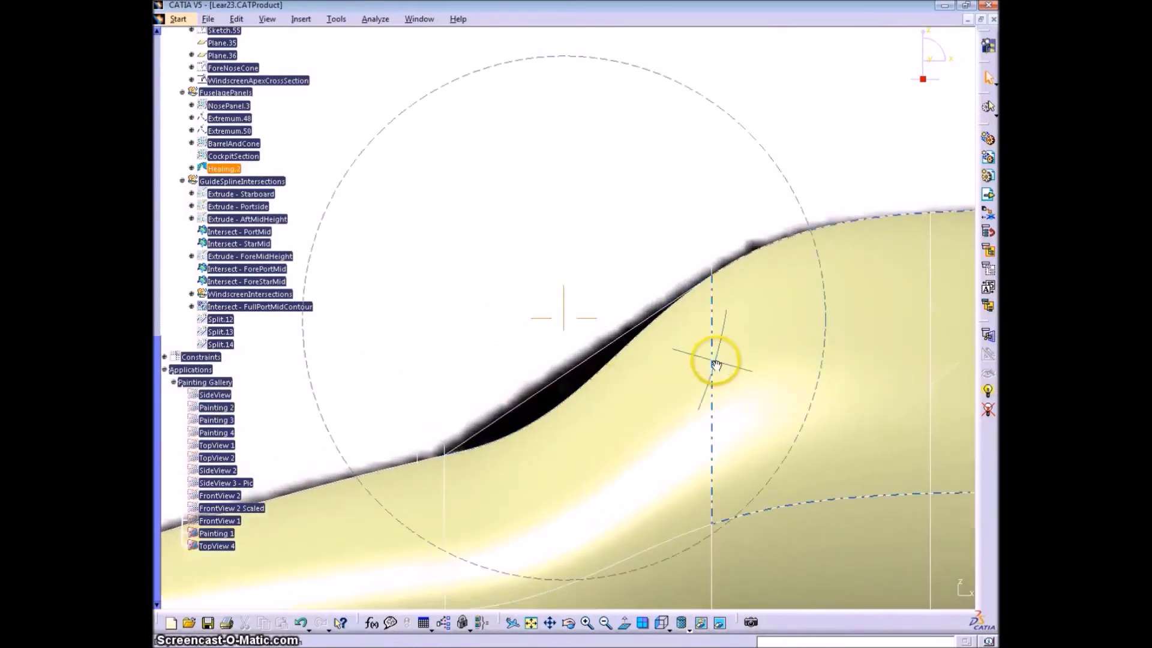
middle_click_drag(714, 363, 703, 398, "ctrl")
middle_click_drag(582, 310, 621, 340, "ctrl")
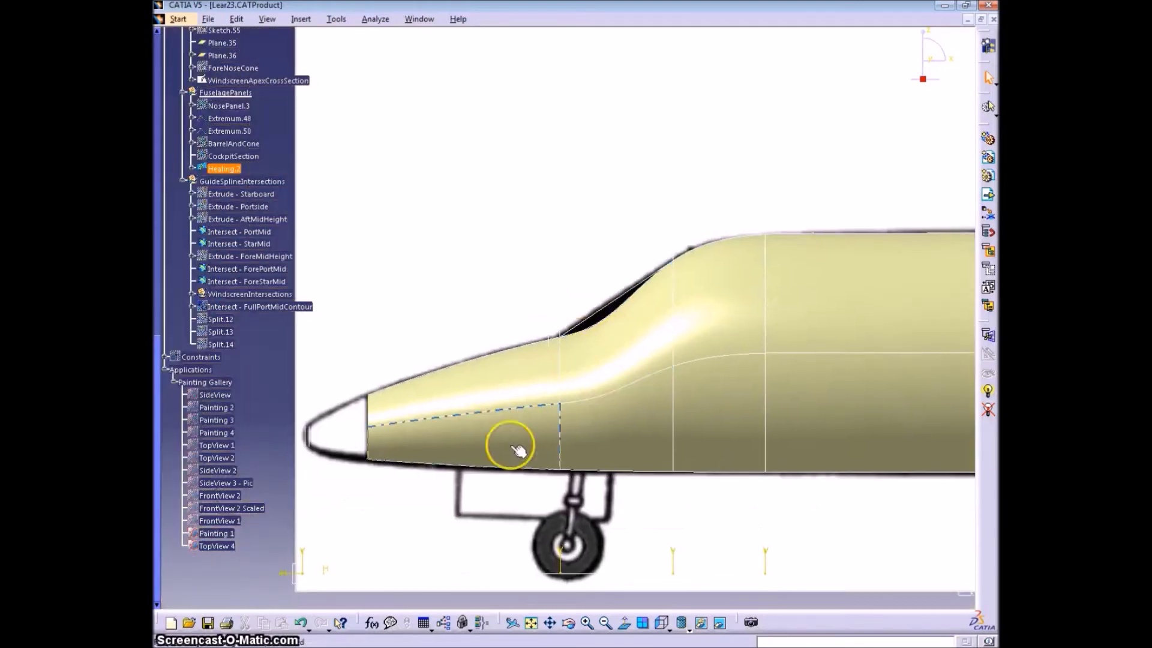
middle_click_drag(453, 545, 442, 438)
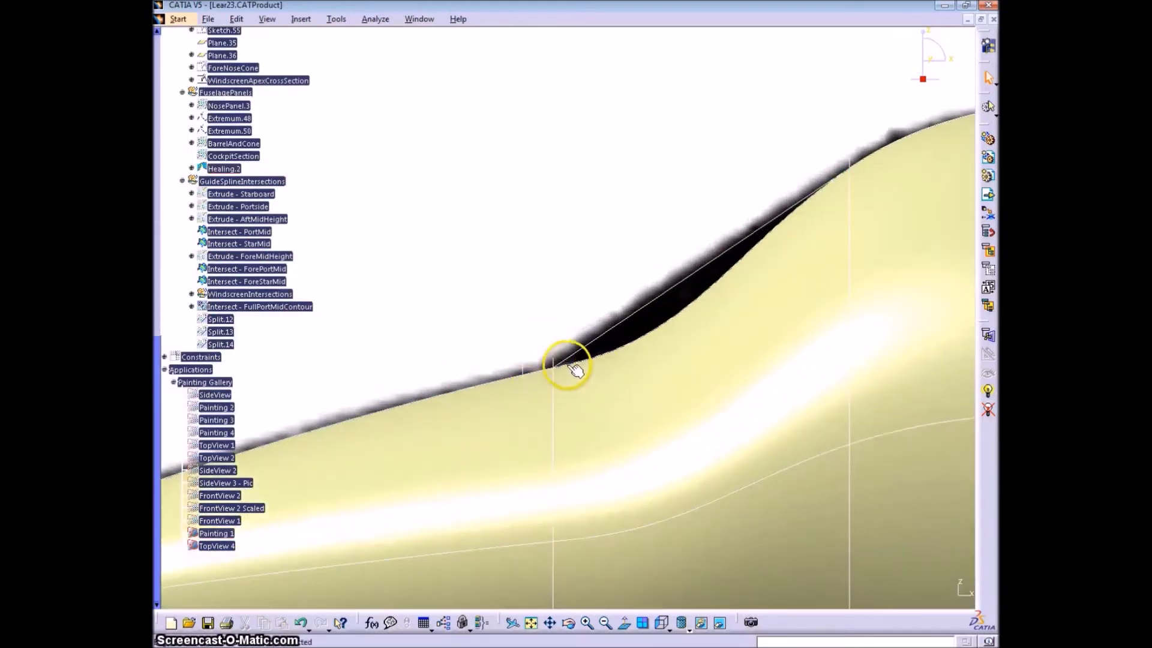
right_click(226, 169)
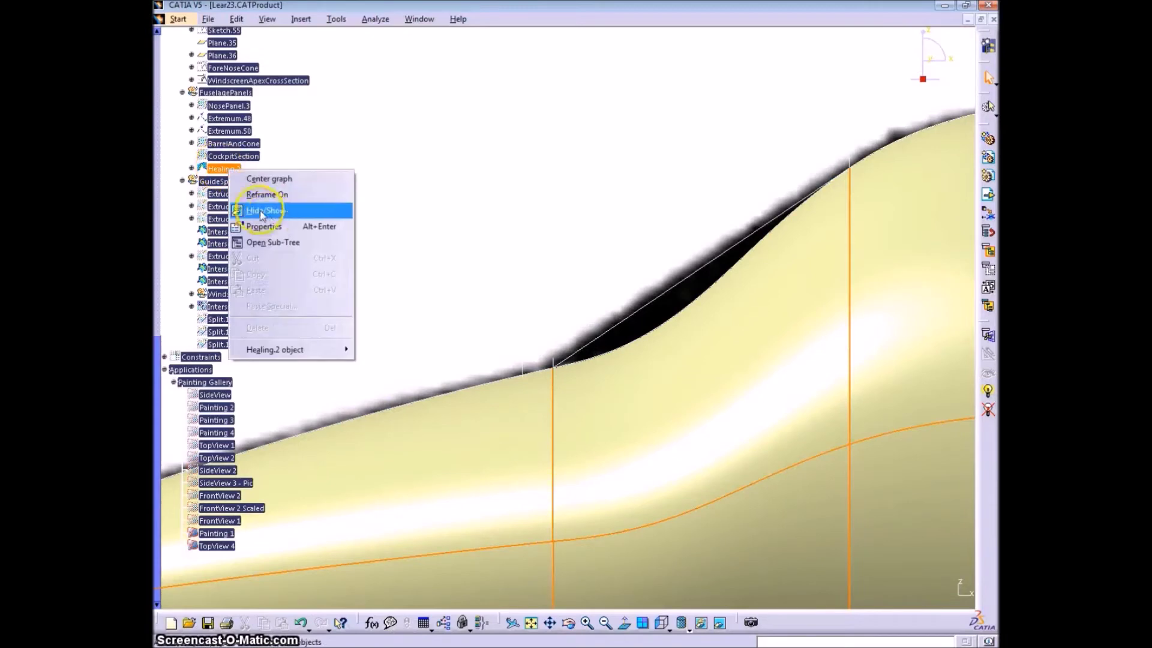
left_click(262, 214)
middle_click_drag(702, 346, 775, 457)
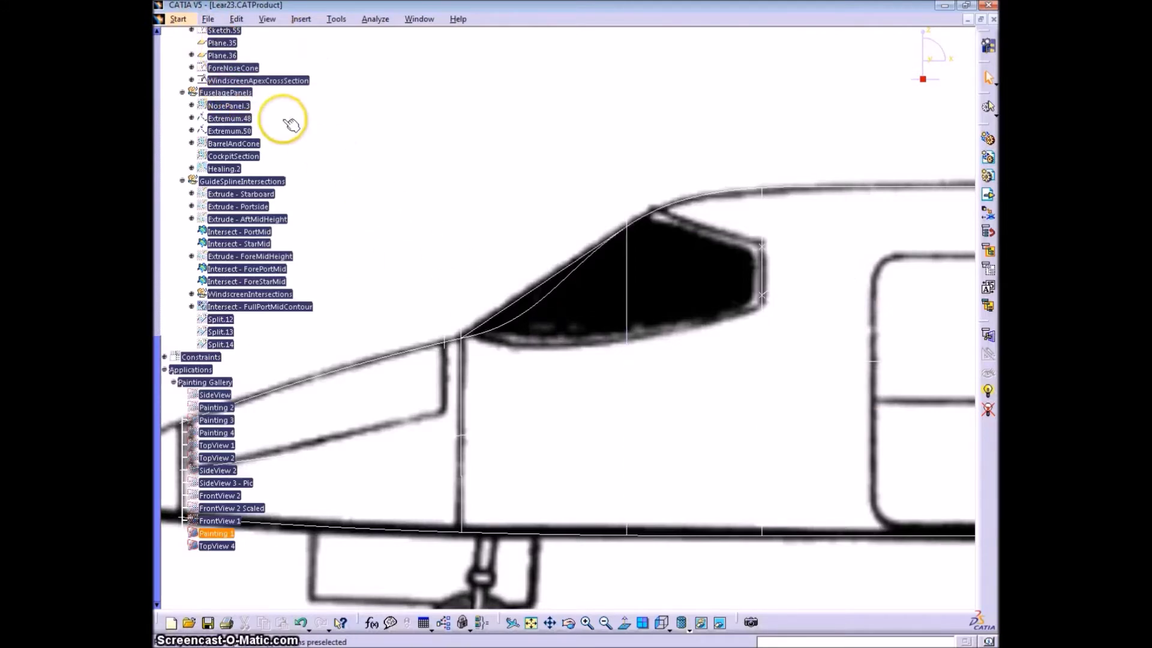
Activate the Fuselage2 part for editing within the product and define FuselagePanels as the in-work object
double_click(225, 92)
scroll(270, 127, "up", 10)
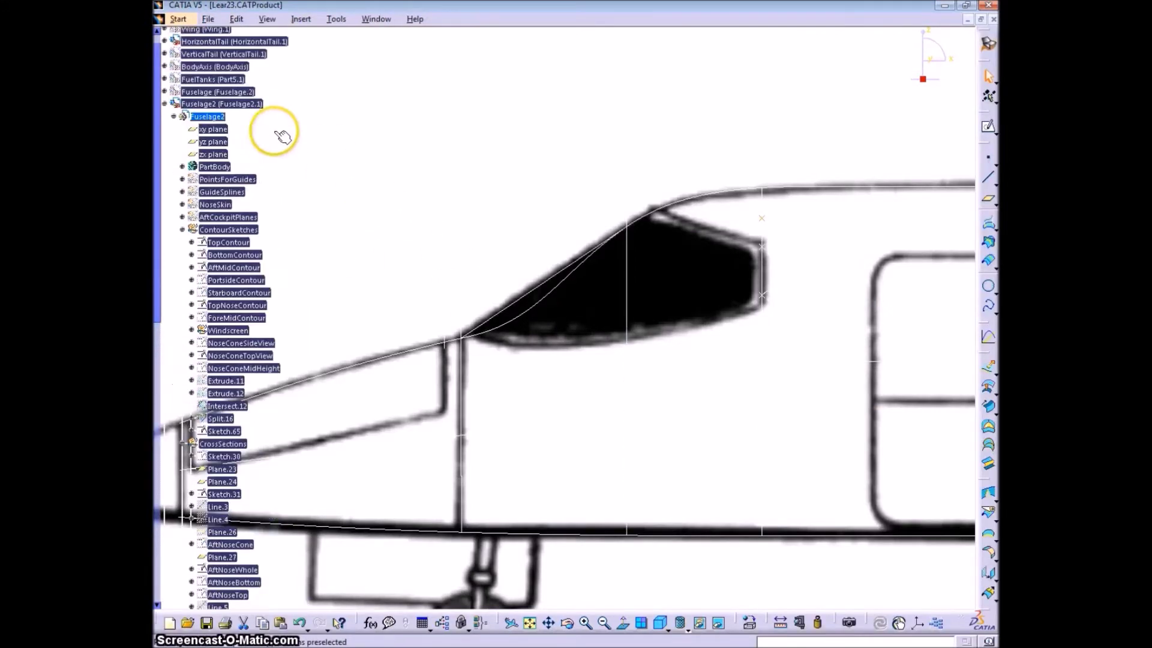
double_click(215, 168)
double_click(205, 115)
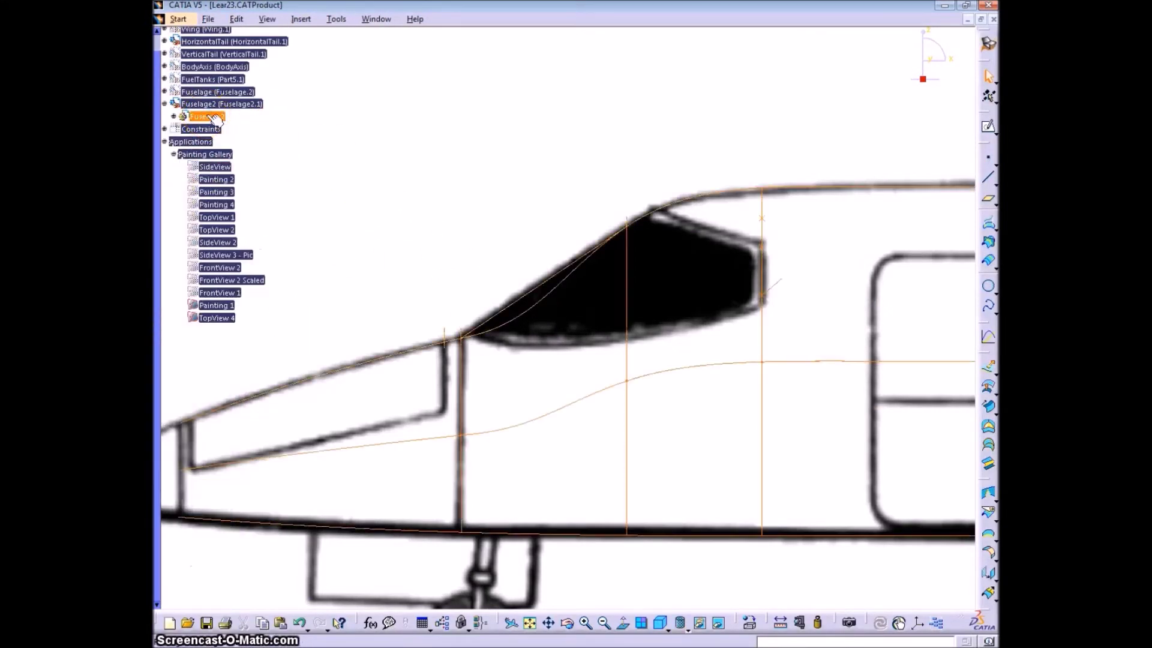
left_click(173, 116)
scroll(345, 197, "up", 5)
middle_click_drag(522, 260, 498, 346)
scroll(237, 429, "down", 15)
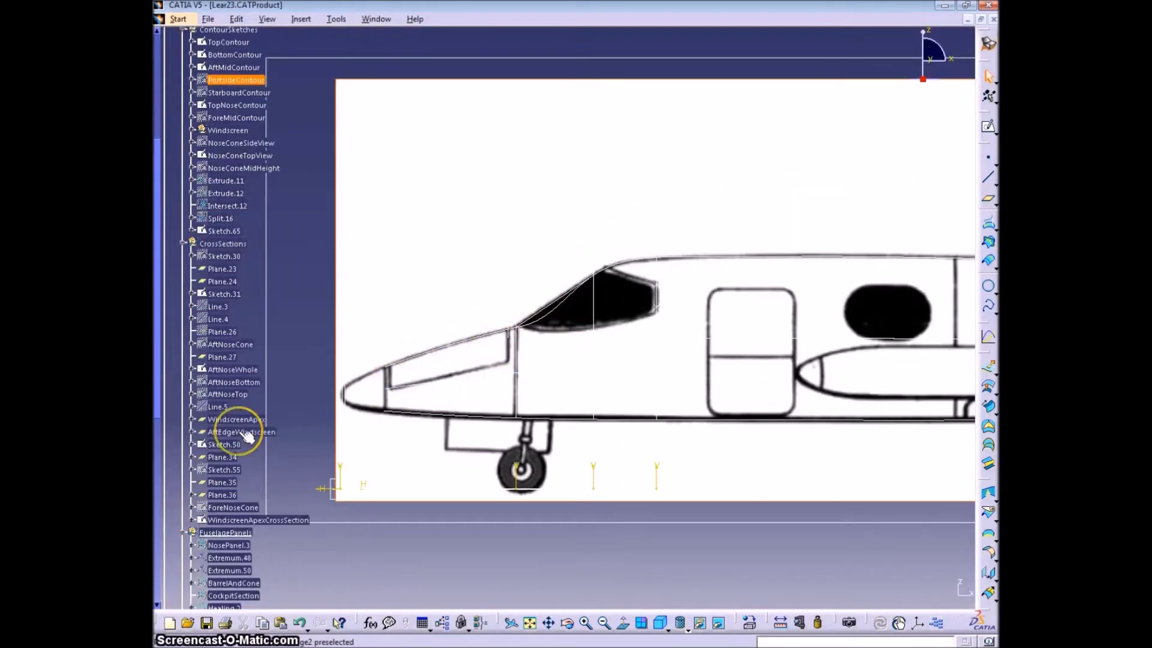
right_click(223, 418)
left_click(292, 239)
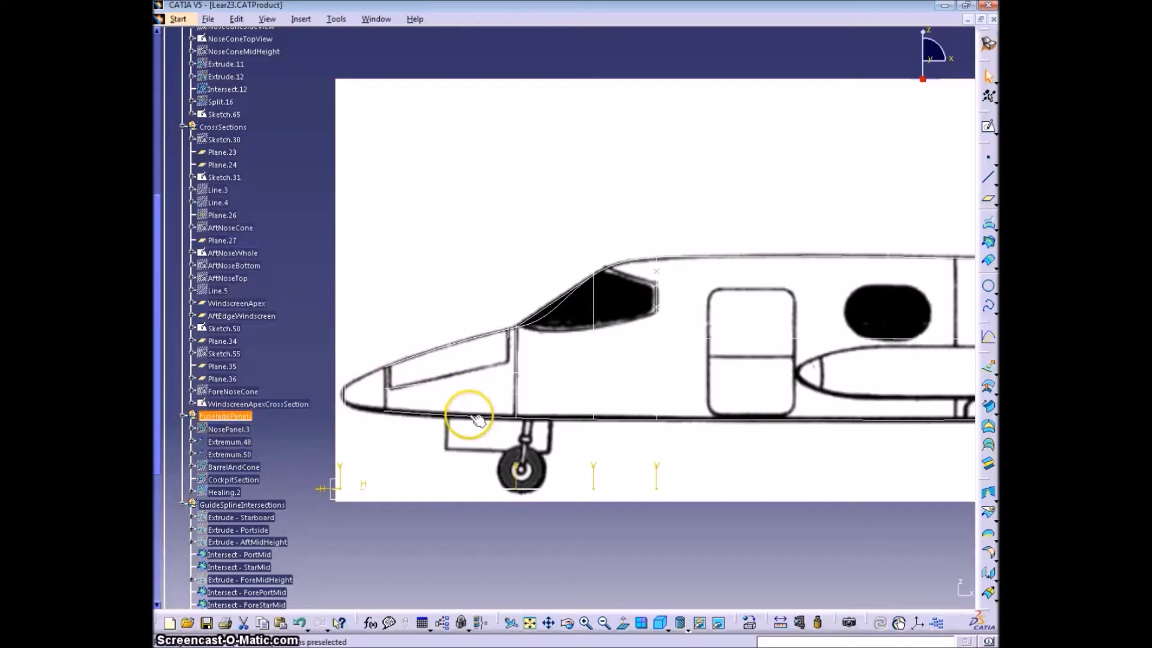
Hide the WindscreenApexCrossSection curve crossing the painted windscreen
scroll(652, 496, "down", 1)
middle_click_drag(651, 495, 634, 415)
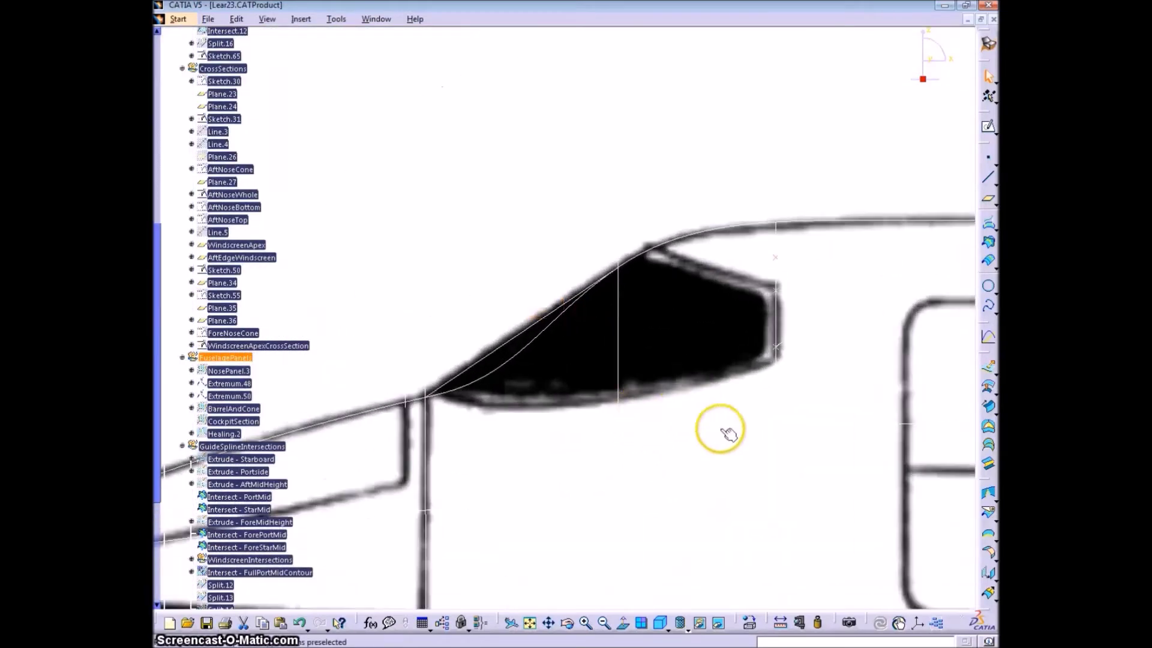
right_click(618, 308)
left_click(679, 355)
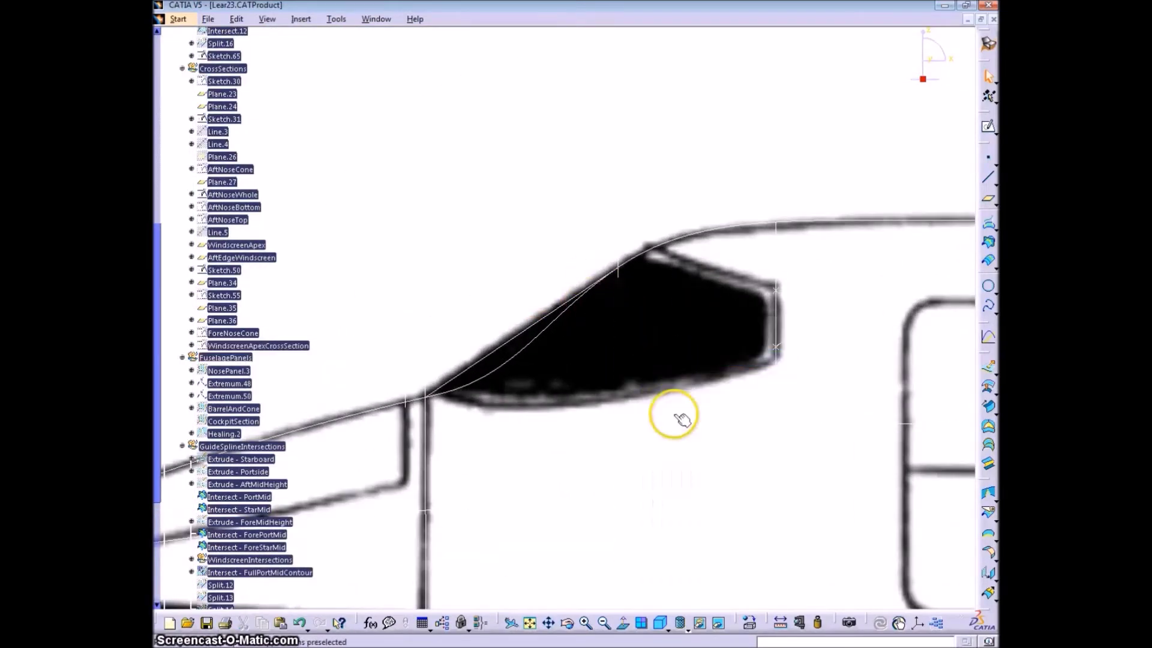
Define the Windscreen set under ContourSketches as the in-work object and expand it to list its sketches
mouse_move(676, 415)
middle_mouse_down()
mouse_move(540, 414)
mouse_move(594, 410)
middle_mouse_up()
mouse_move(450, 450)
middle_mouse_down()
mouse_move(582, 385)
mouse_move(589, 344)
middle_mouse_up()
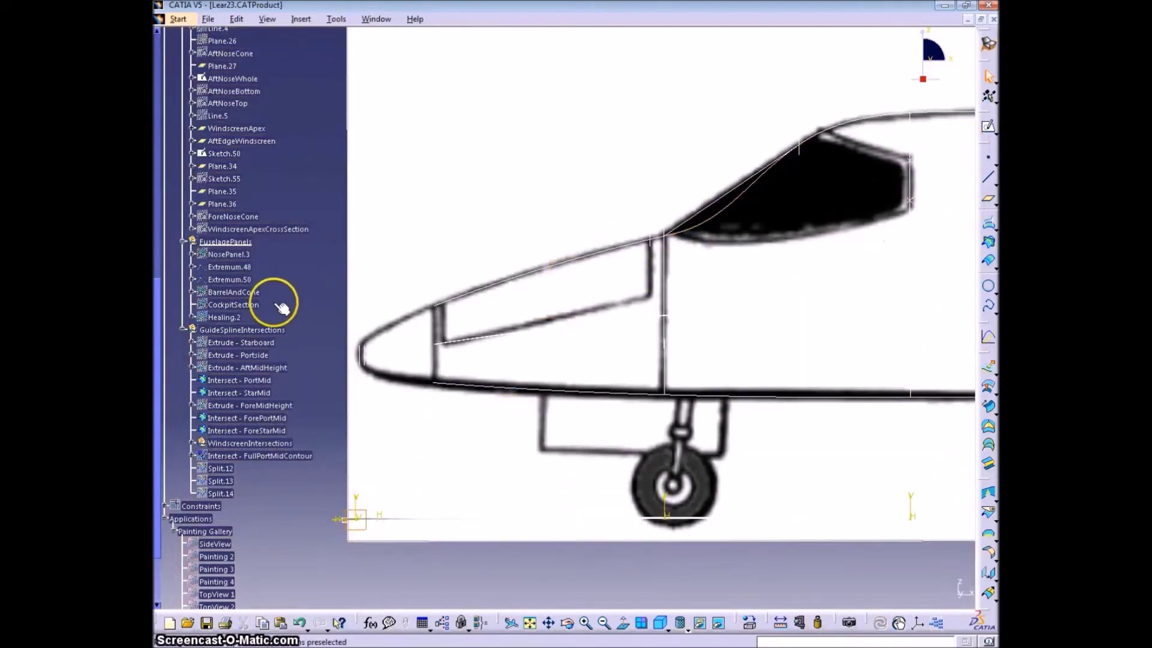
scroll(281, 307, "up", 10)
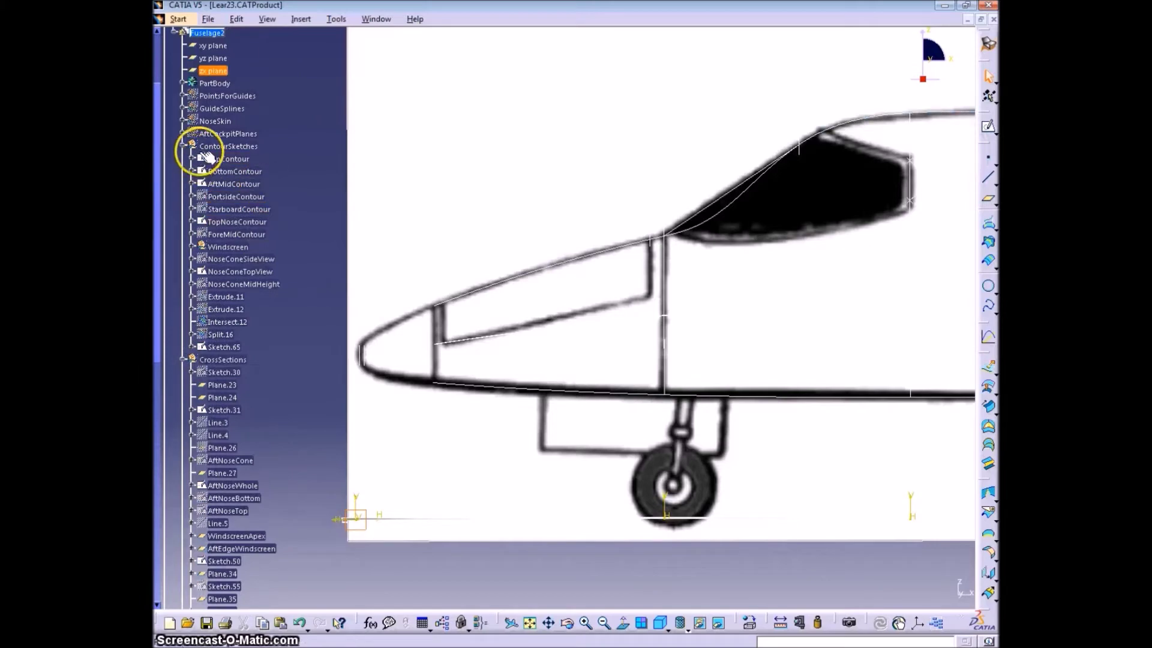
right_click(227, 247)
left_click(300, 342)
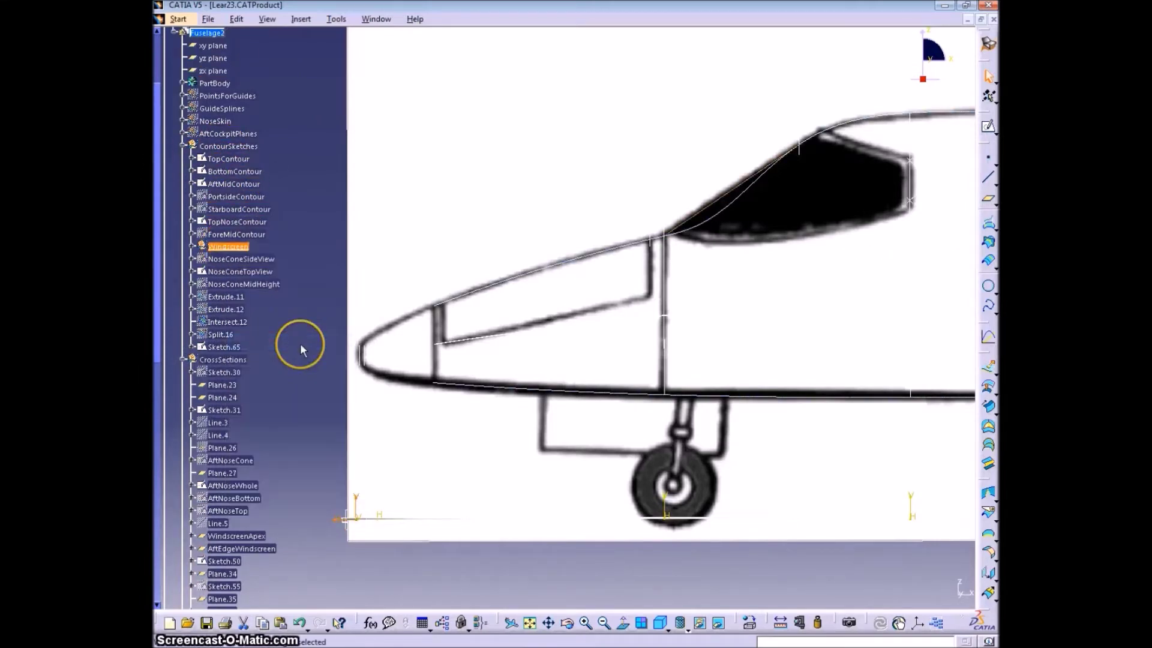
left_click(356, 516)
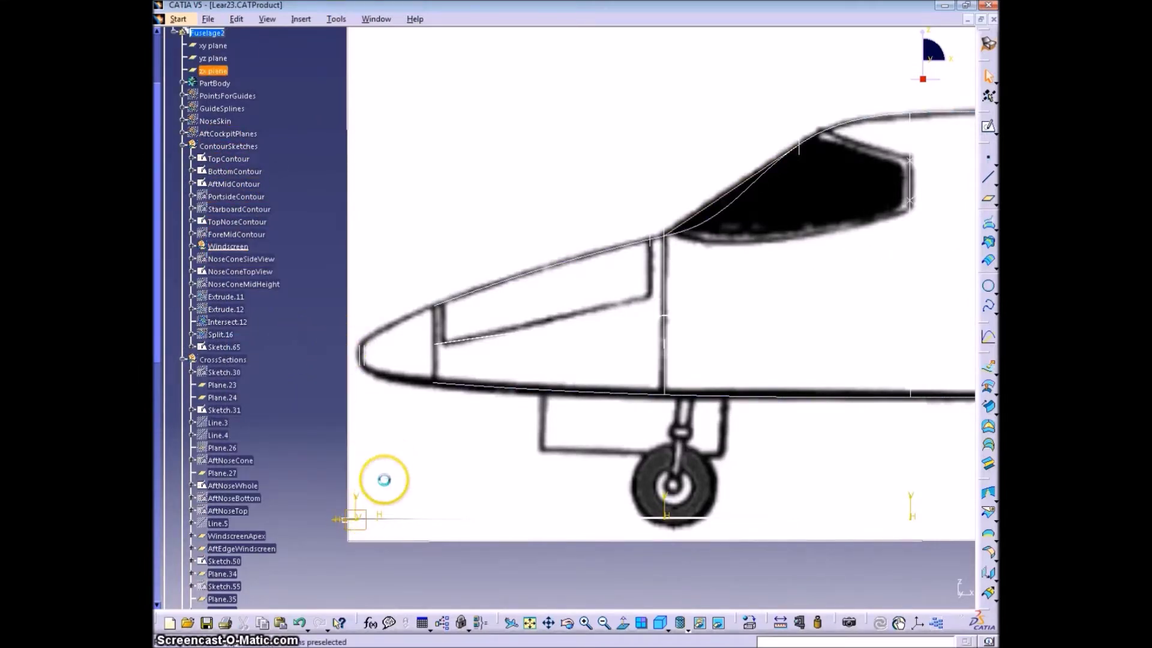
left_click(191, 245)
left_click(190, 244)
left_click(190, 245)
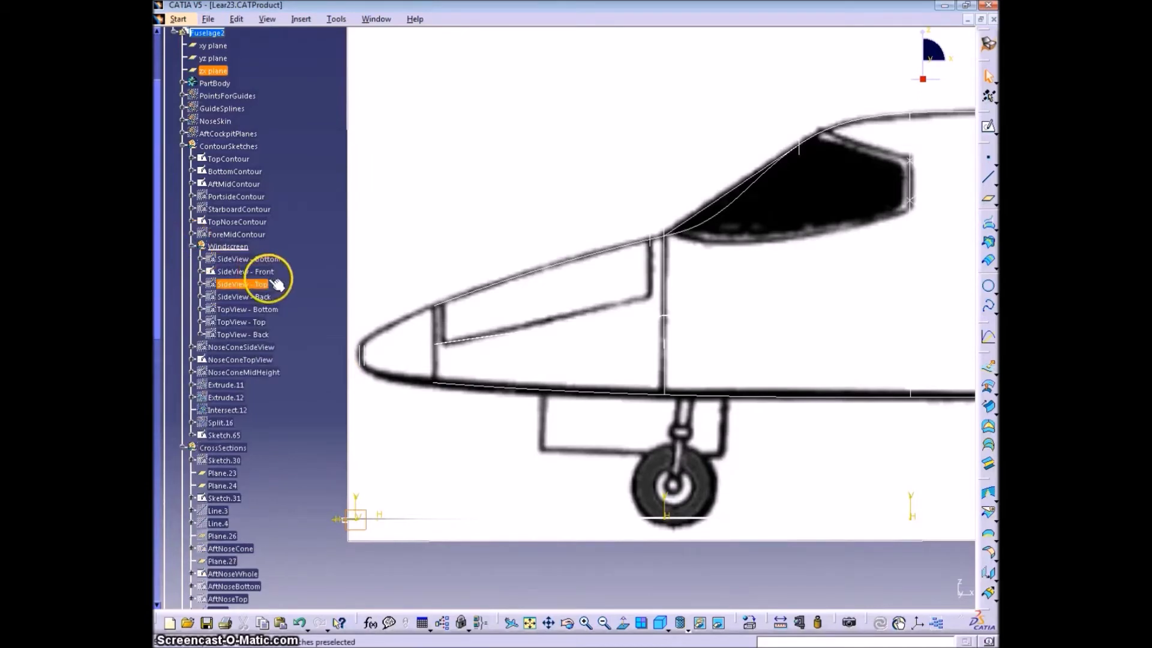
Show the SideView - Top sketch of the windscreen
right_click(250, 282)
left_click(293, 264)
right_click(258, 284)
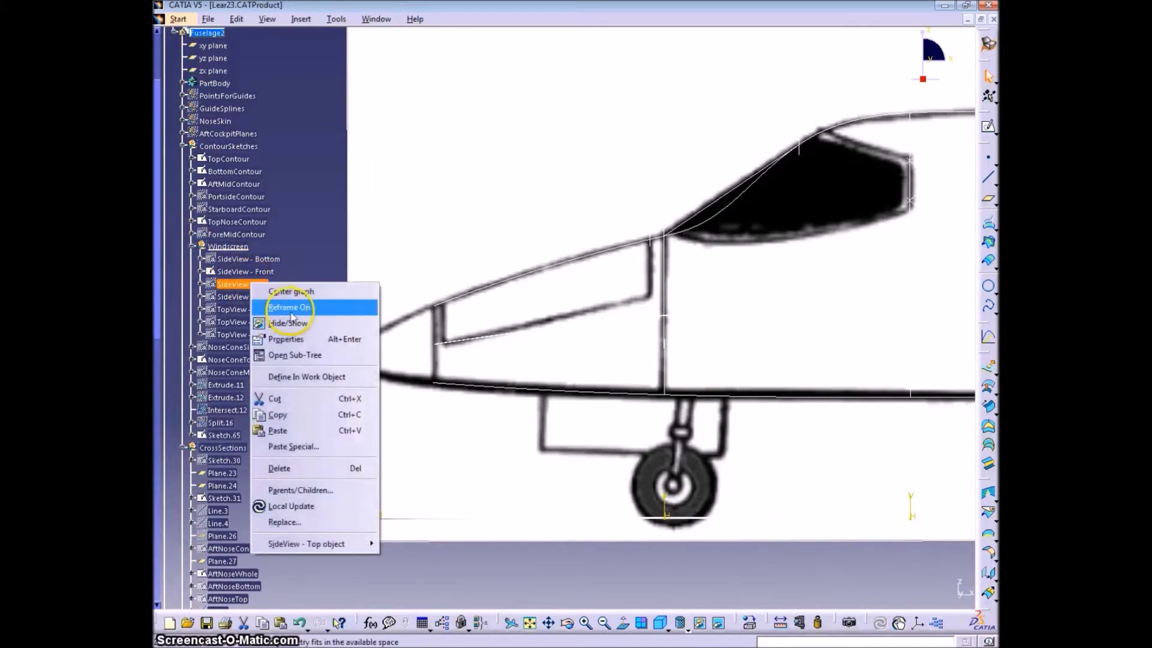
left_click(303, 319)
right_click(272, 310)
left_click(308, 352)
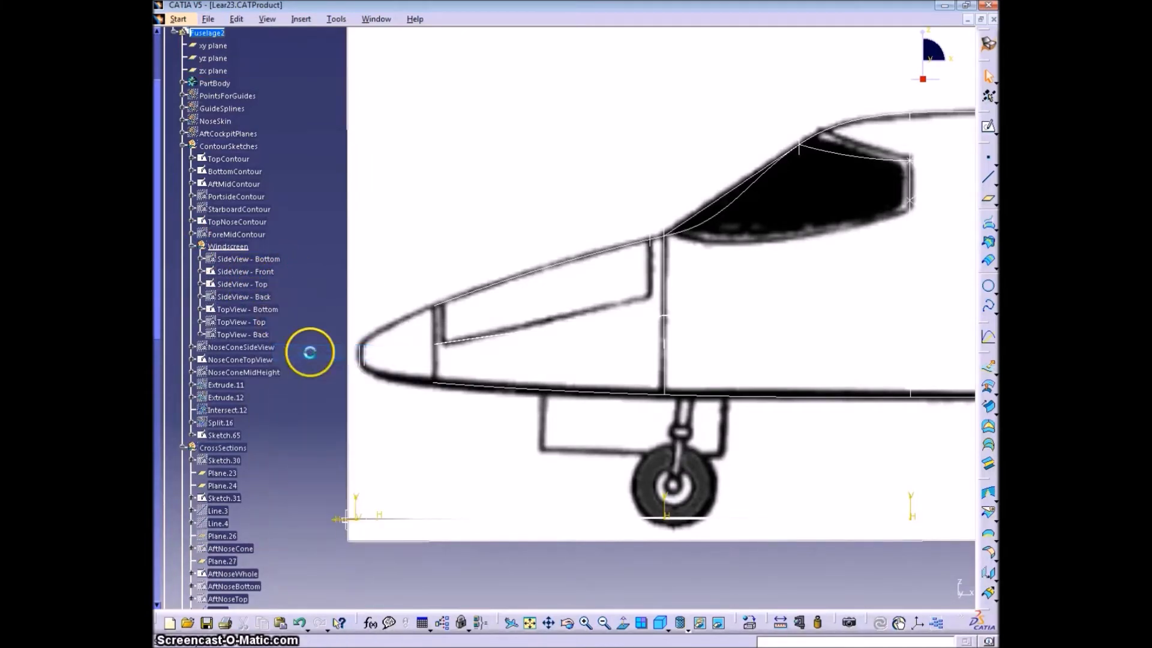
right_click(273, 312)
left_click(305, 355)
Show the SideView - Bottom sketch of the windscreen
right_click(256, 260)
left_click(308, 304)
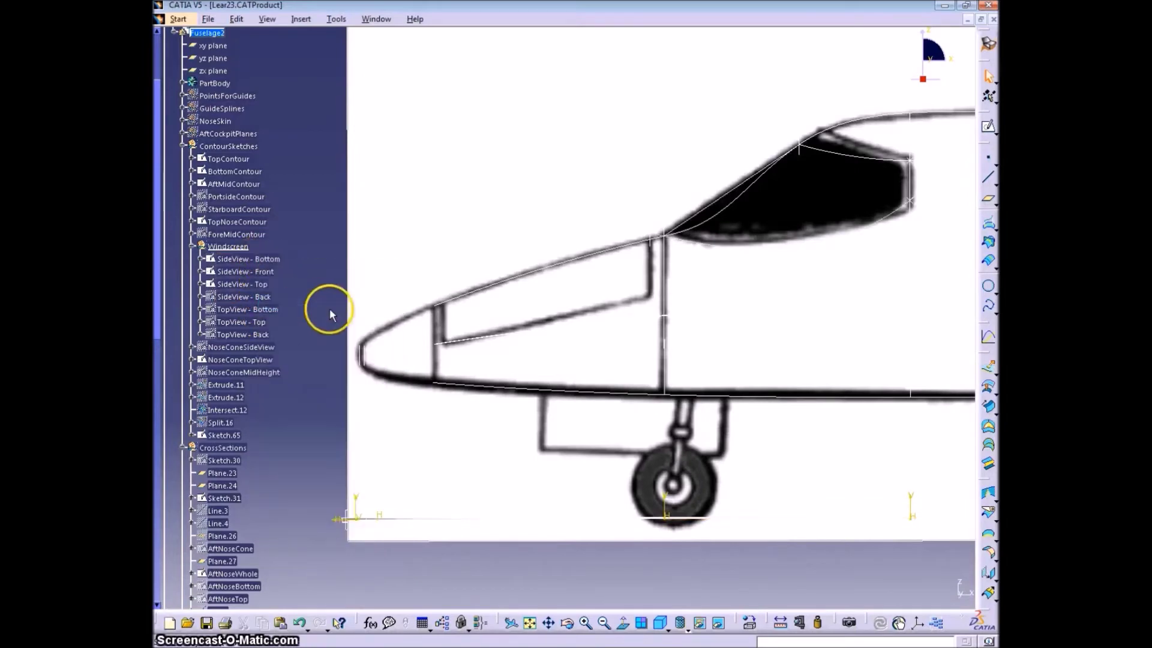
middle_click_drag(709, 326, 520, 351)
Edit the SideView - Bottom sketch, reshaping its spline to follow the painted windscreen's lower edge, and exit the sketch
double_click(521, 305)
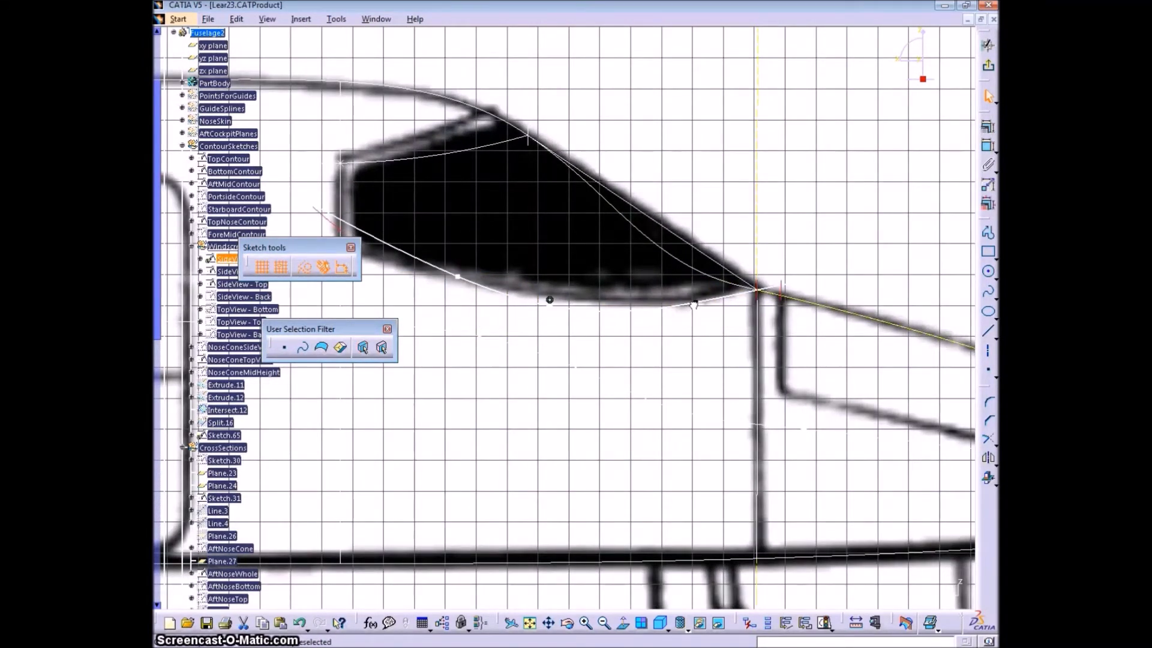
left_click(617, 310)
left_click_drag(616, 310, 616, 303)
left_click_drag(455, 276, 450, 278)
middle_click_drag(414, 297, 550, 327)
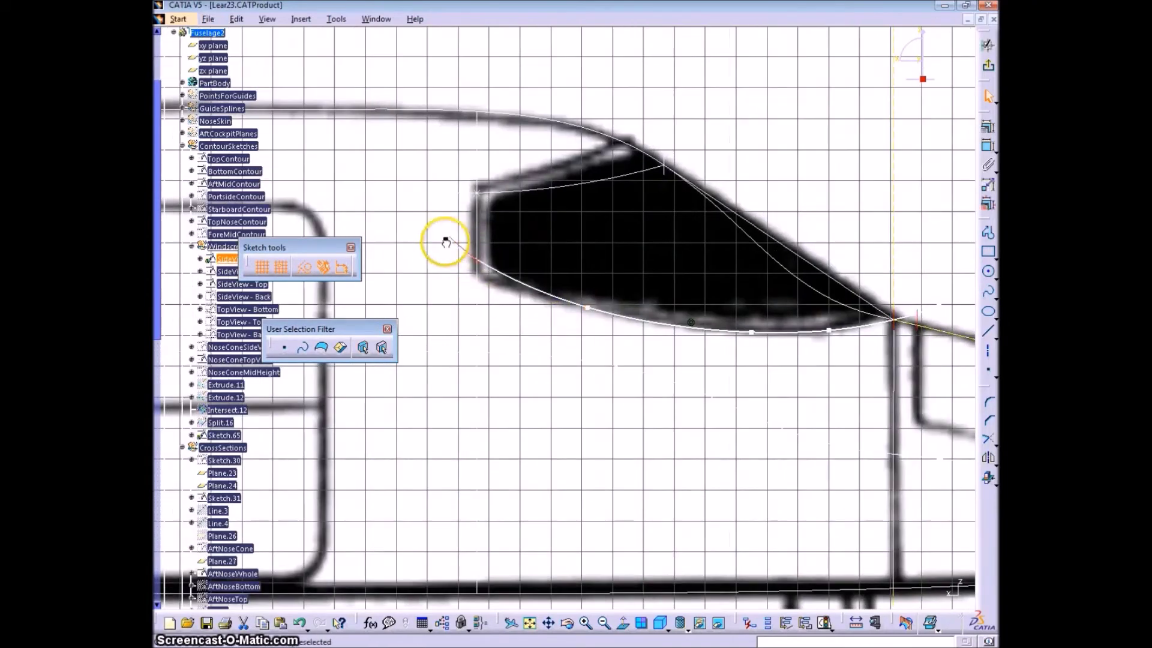
left_click_drag(447, 241, 439, 262)
left_click(829, 330)
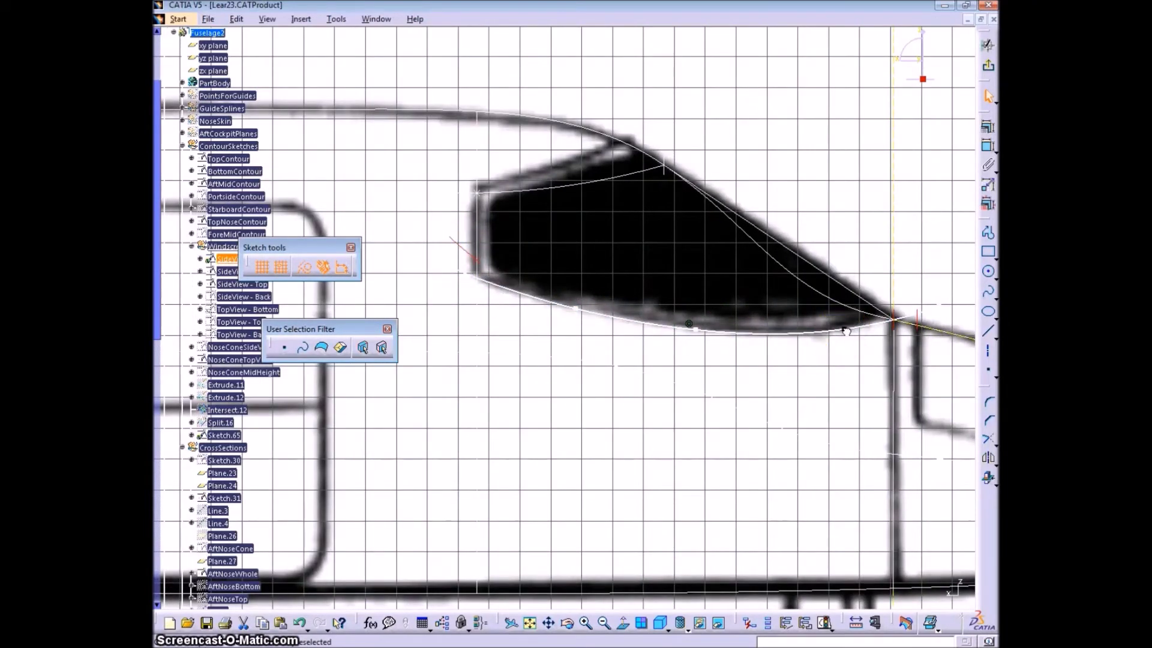
left_click_drag(578, 317, 481, 282)
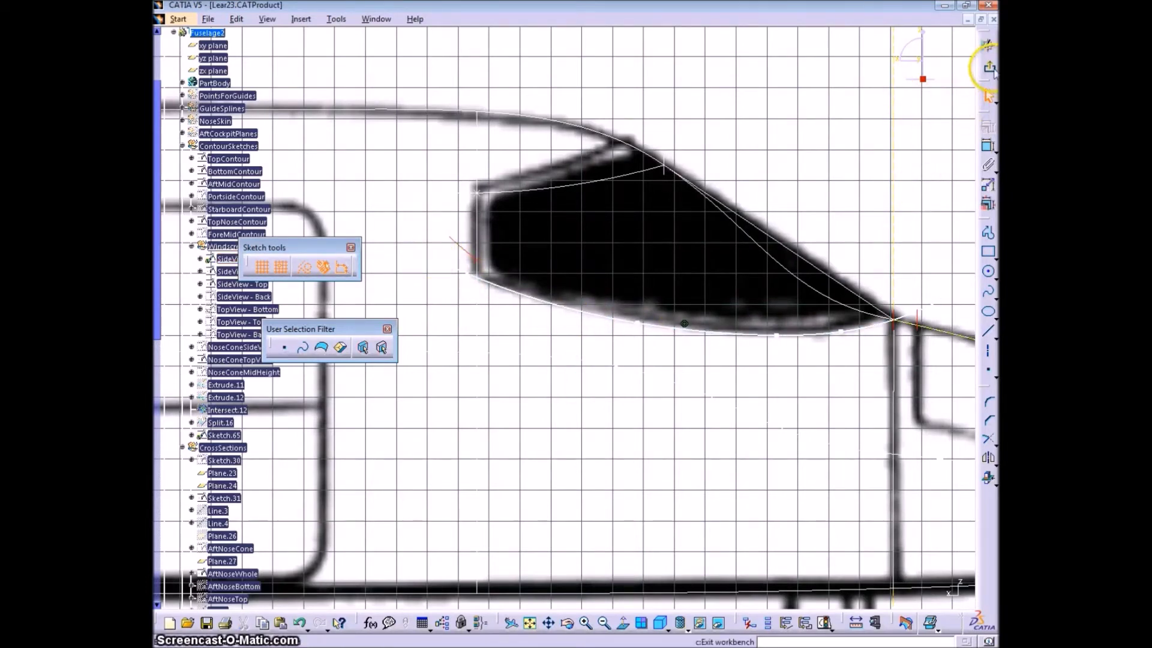
left_click(990, 68)
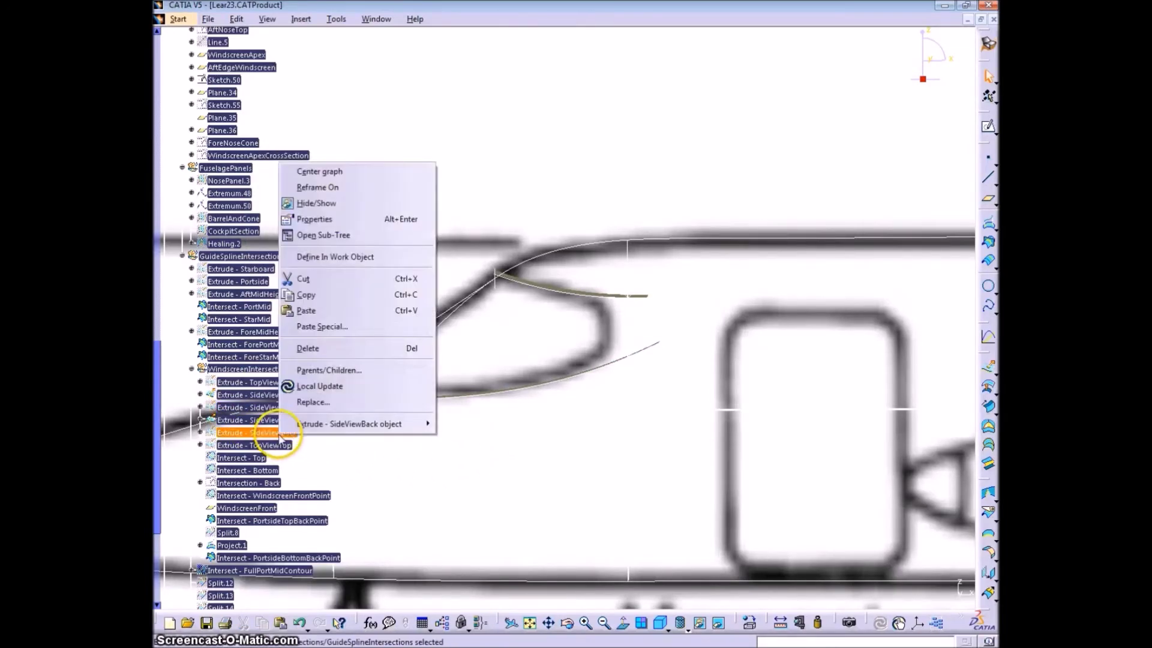
Show Extrude - SideViewBack and redefine it with a mirrored extent and a 150 in dimension
left_click(317, 204)
middle_click_drag(463, 363, 495, 418)
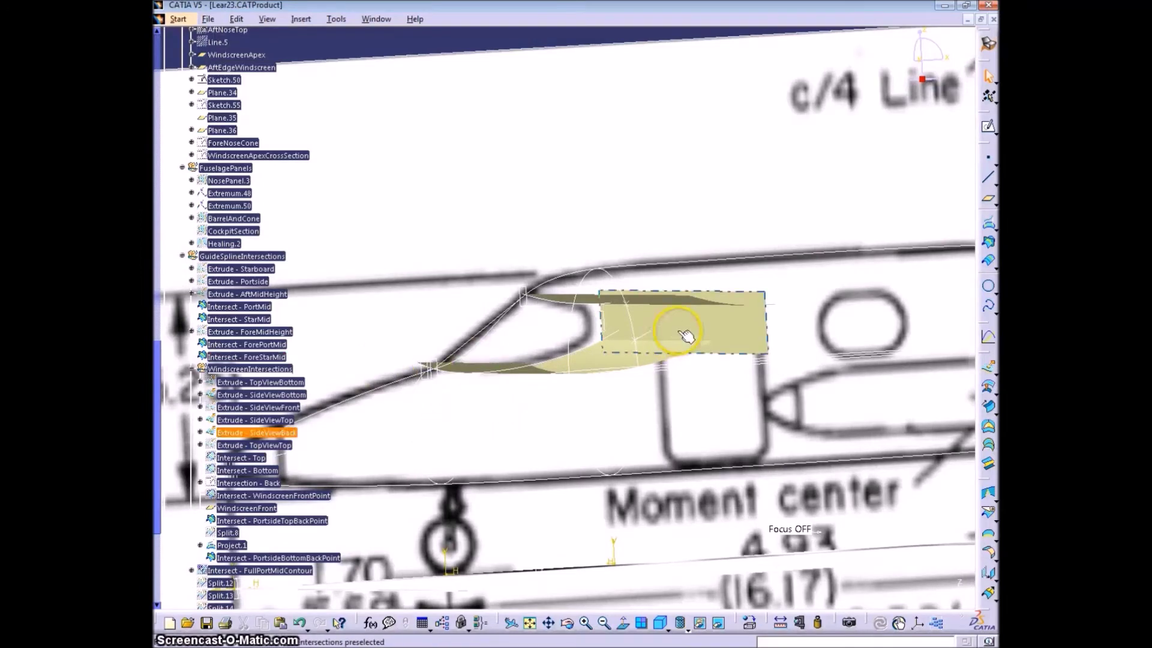
double_click(702, 327)
left_click(814, 552)
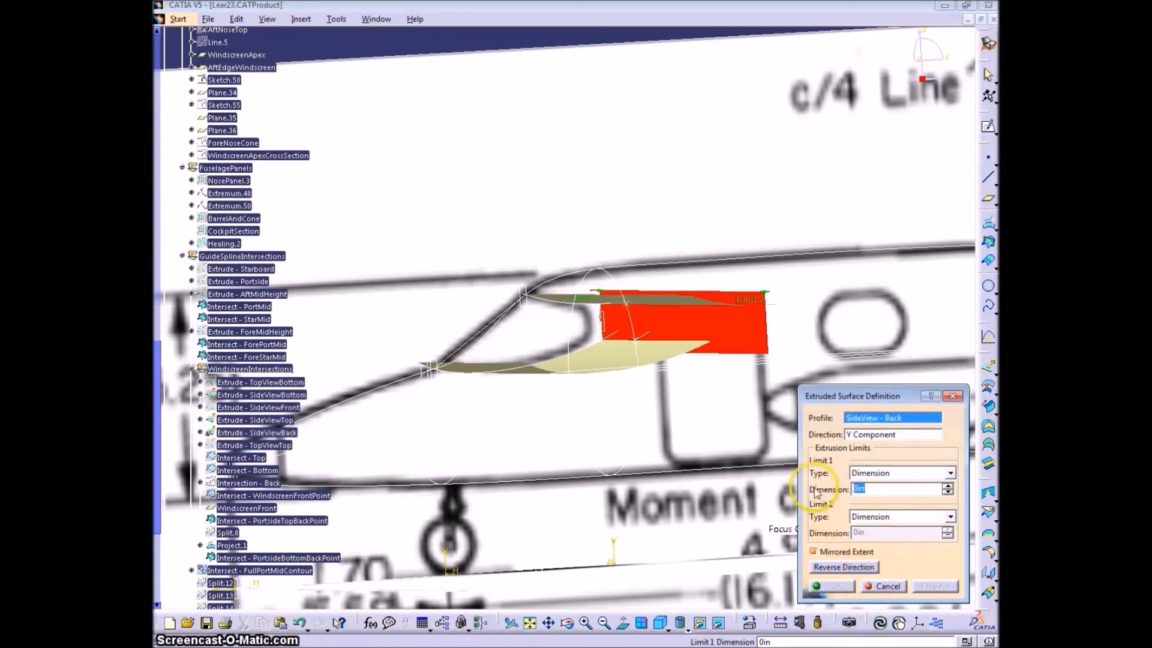
type("150")
key("Tab")
left_click(834, 585)
Set Limit 1 of the extruded surface based on the SideView - Bottom sketch to 100 in
double_click(600, 360)
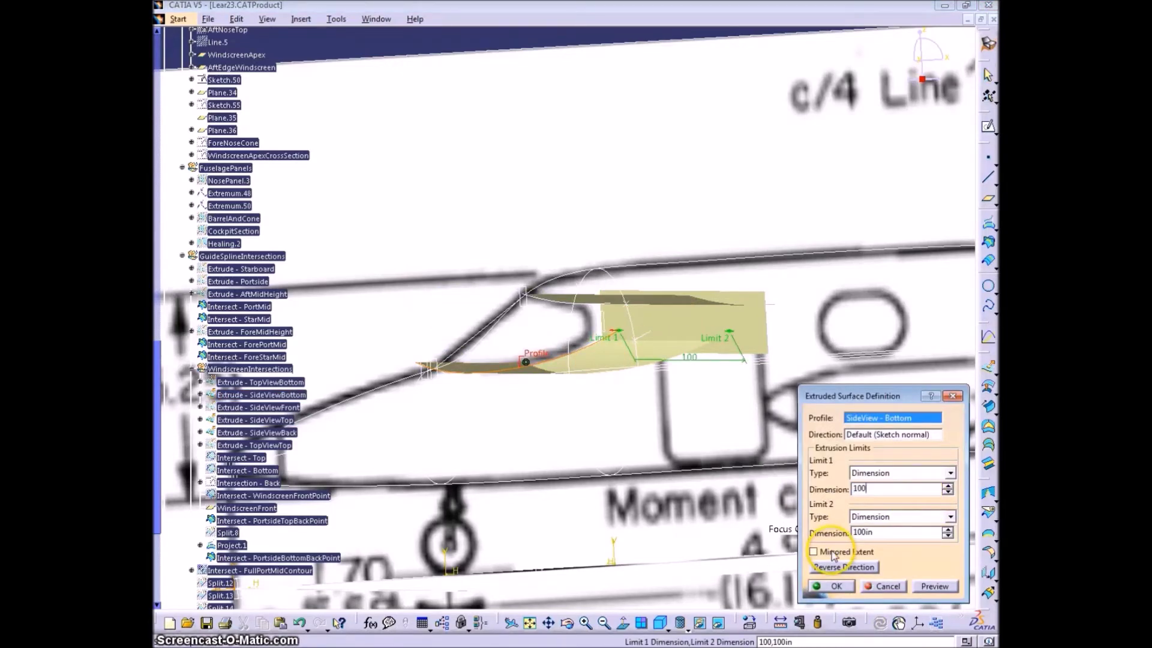
left_click(835, 586)
left_click(675, 357)
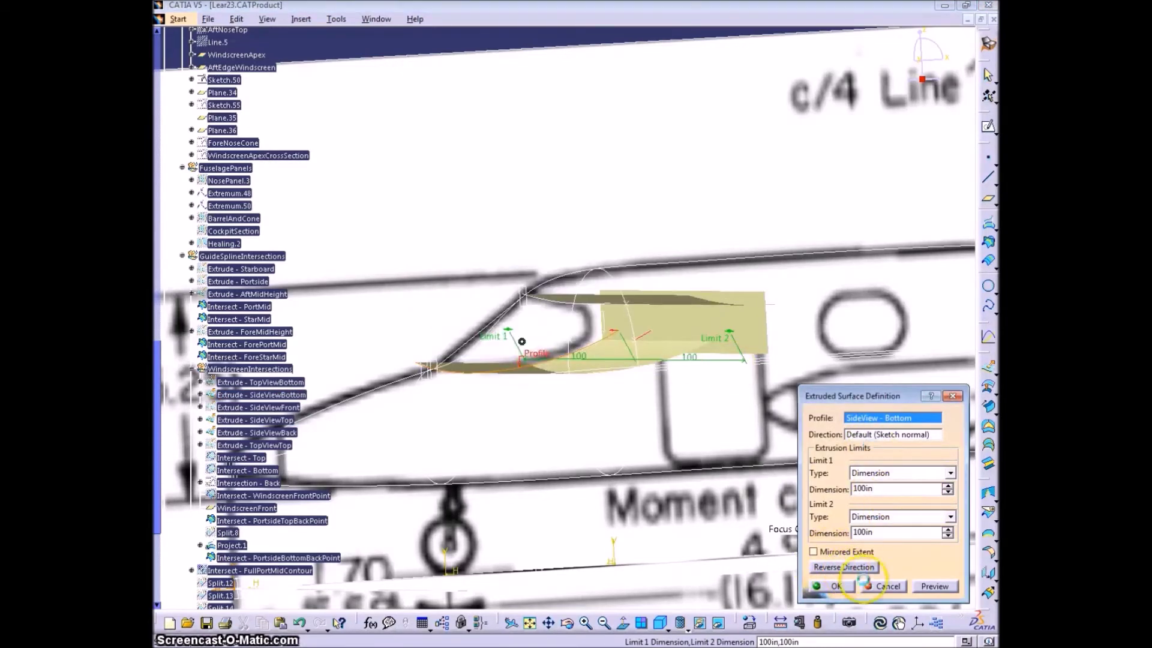
Redefine the SideView - Bottom extruded surface with 100 in for both limits, dismissing the update problems
left_click(834, 586)
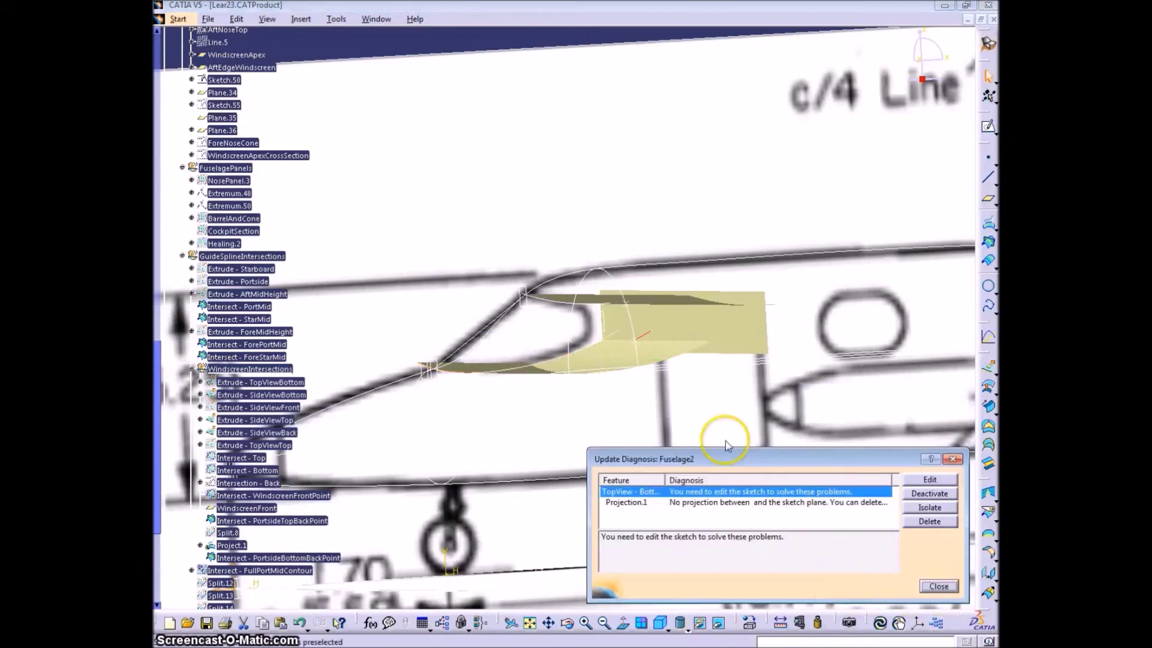
left_click(938, 587)
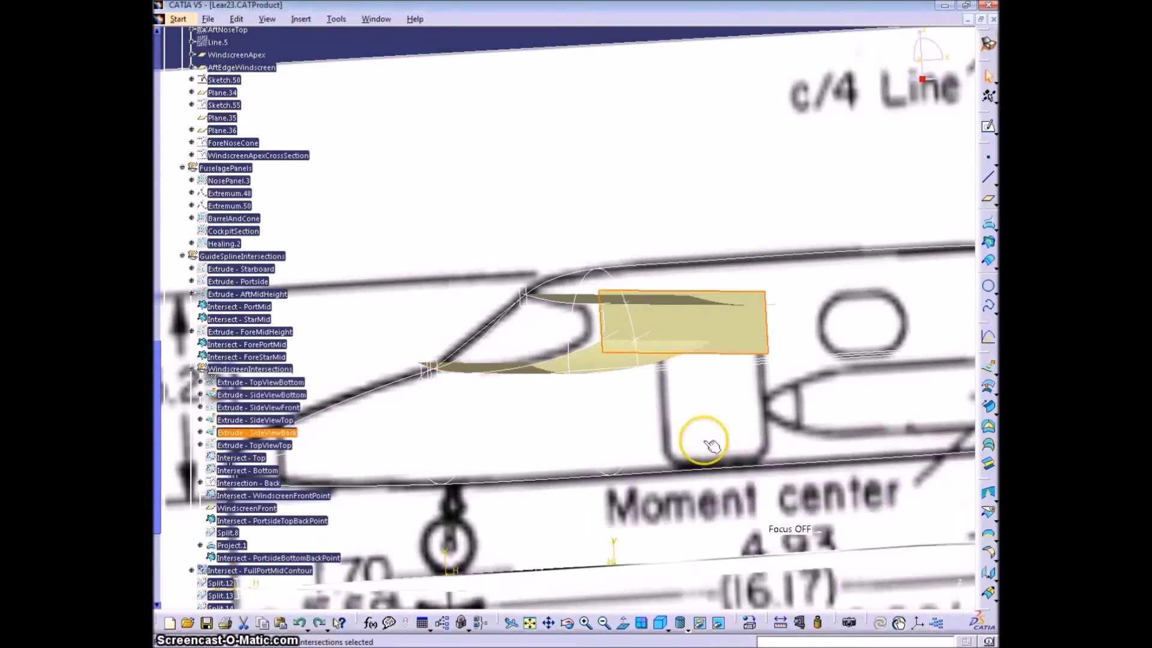
middle_click_drag(619, 415, 780, 484)
double_click(713, 451)
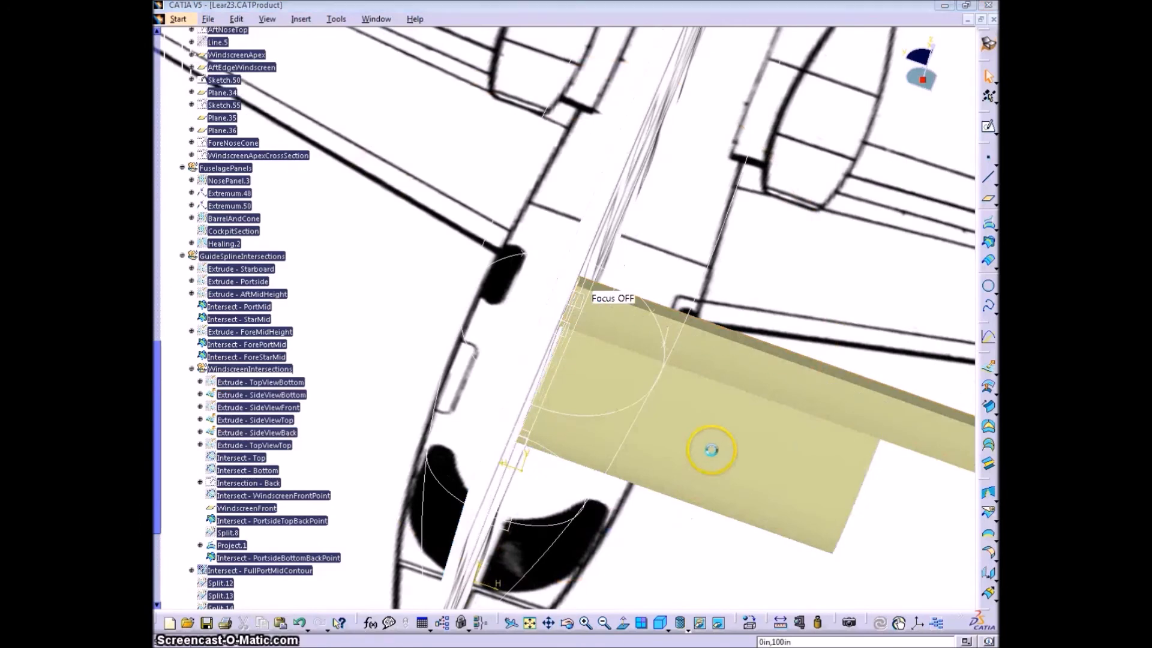
left_click(847, 589)
double_click(751, 455)
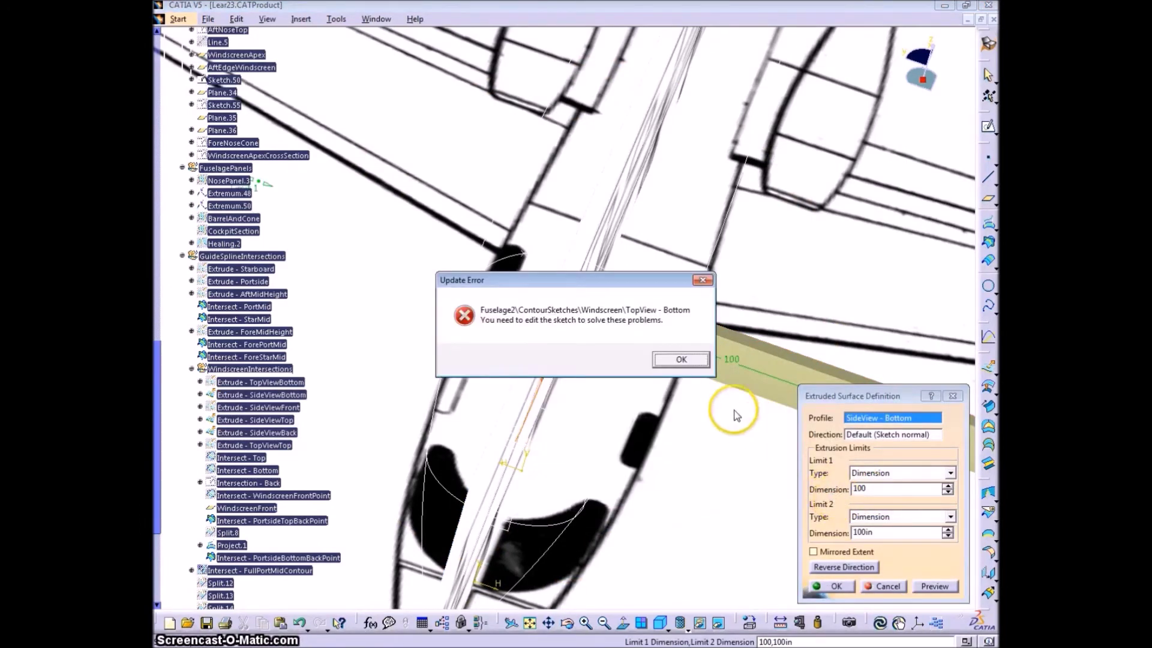
left_click(680, 359)
Set Limit 1 of the SideView - Bottom extruded surface to 0 in and accept the definition
middle_click_drag(638, 489, 661, 517)
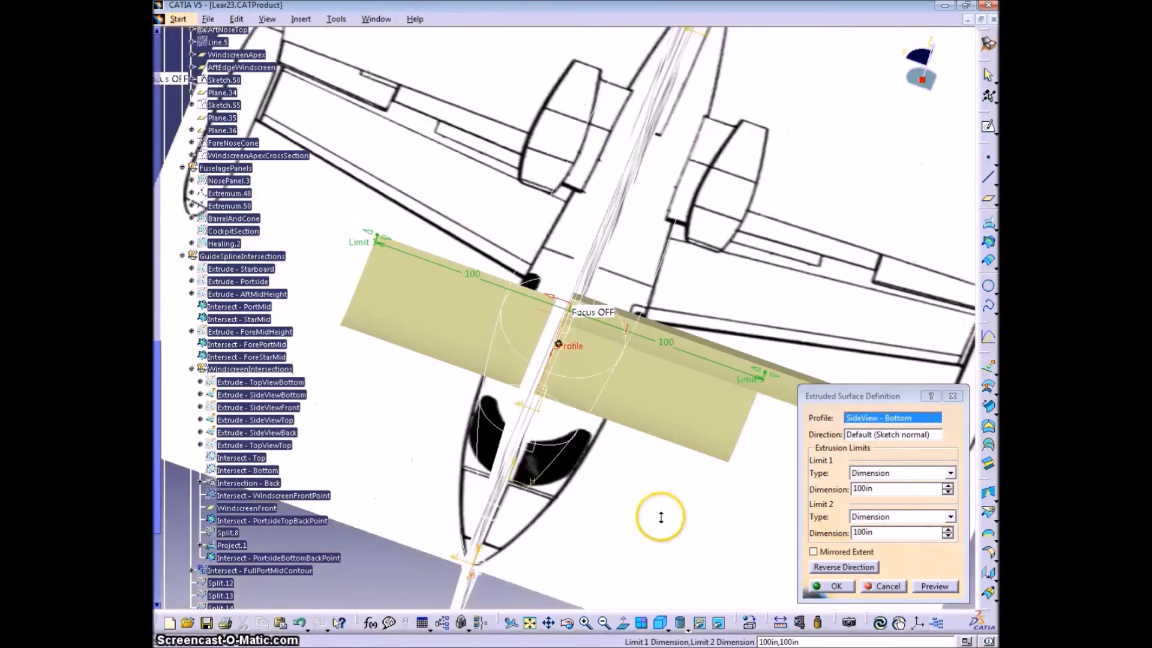
left_click_drag(875, 488, 804, 486)
type("0")
key("Tab")
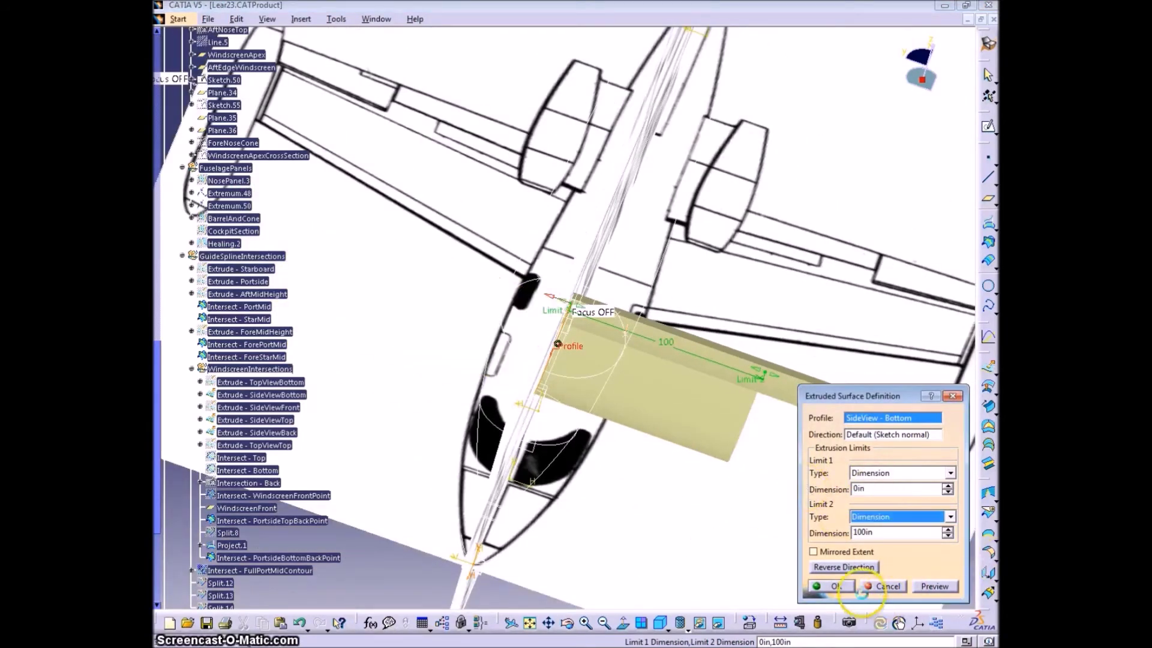
left_click(837, 587)
Show the healed fuselage surface Healing.2 together with the windscreen extrusions
middle_click_drag(644, 431, 372, 495)
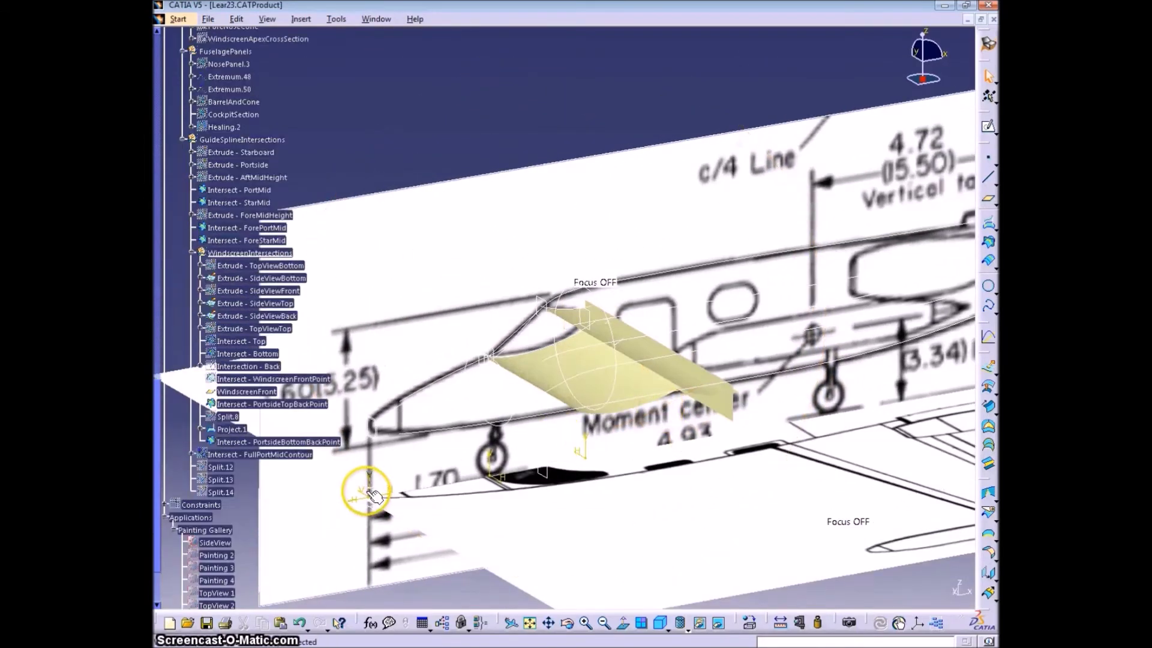
right_click(222, 166)
left_click(255, 171)
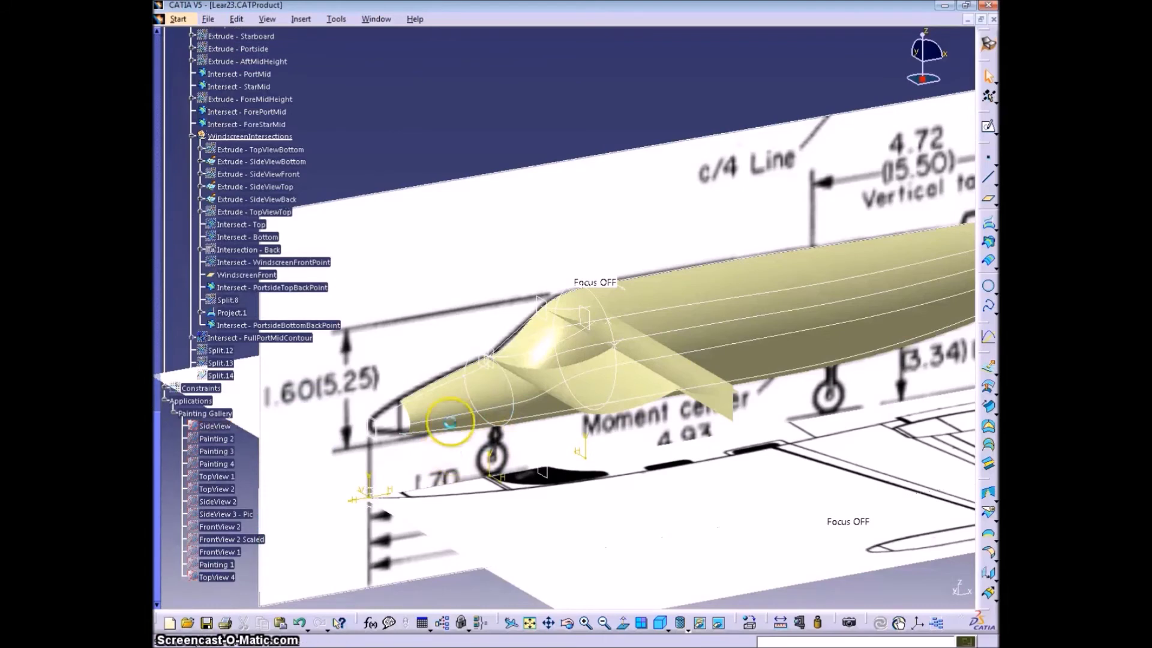
scroll(372, 360, "up", 2)
Delete Extrude - TopViewBottom, Intersect - Bottom, Intersection - Back, Split.8, Project.1 and Intersect - PortsideBottomBackPoint
left_click(333, 386)
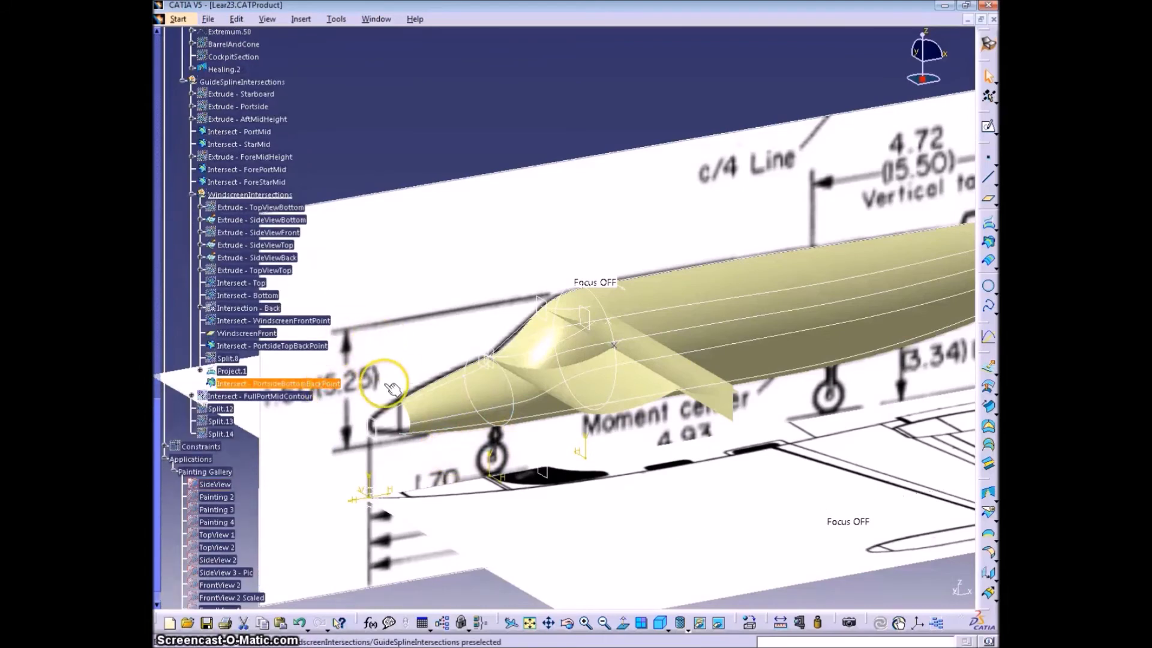
key("Delete")
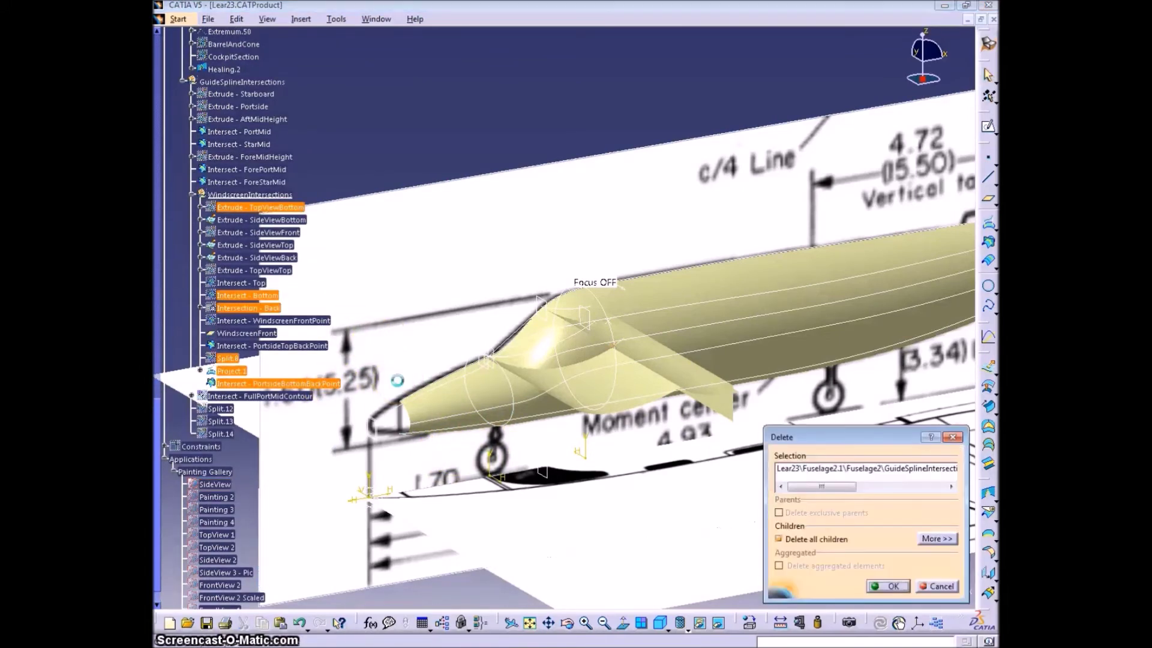
left_click(891, 586)
Try to intersect Healing.2 with the SideViewTop, SideViewBack and SideViewBottom extrusions in one multi-element operation
middle_click_drag(603, 429, 631, 282)
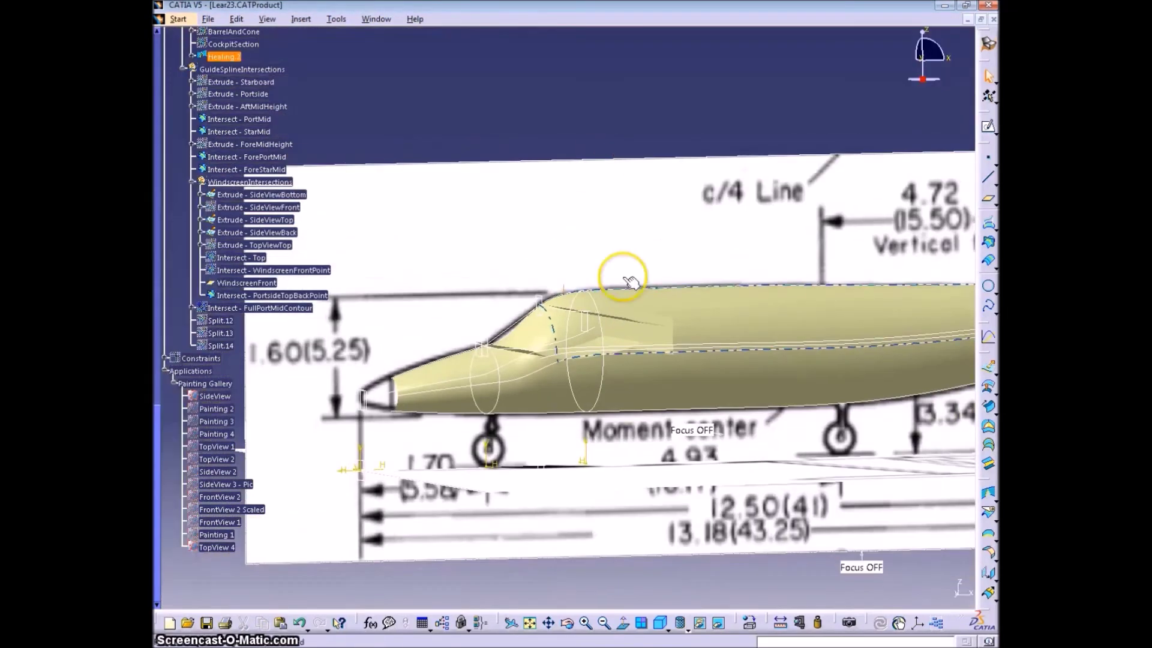
left_click(989, 245)
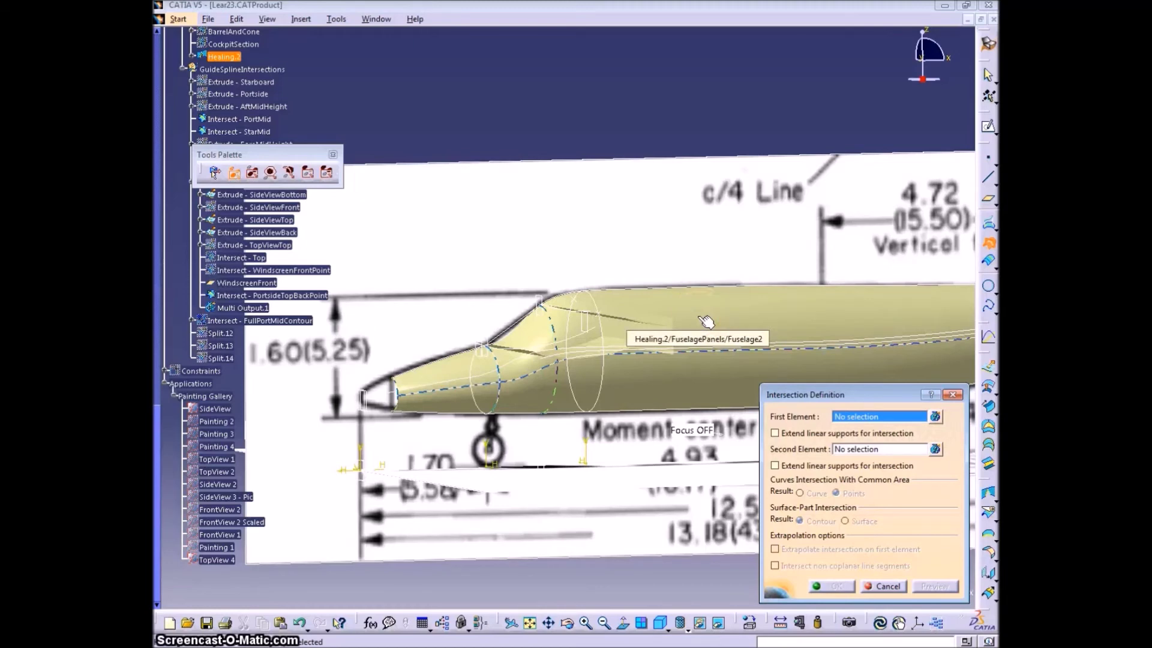
left_click(705, 321)
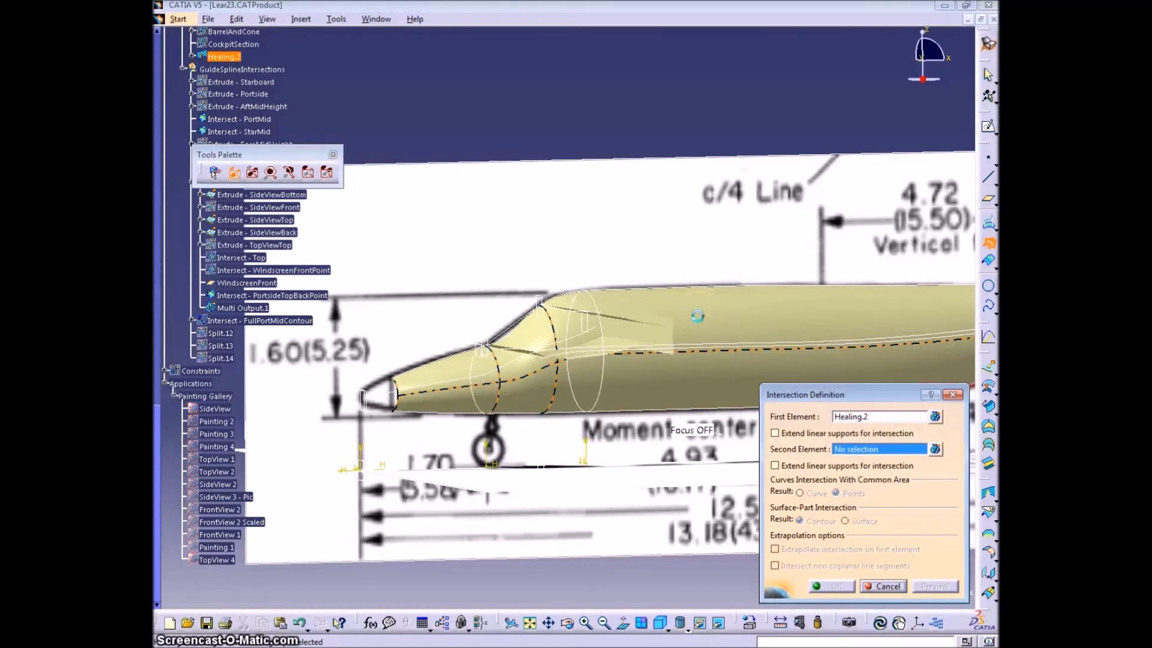
left_click(935, 449)
middle_click_drag(576, 399, 617, 420)
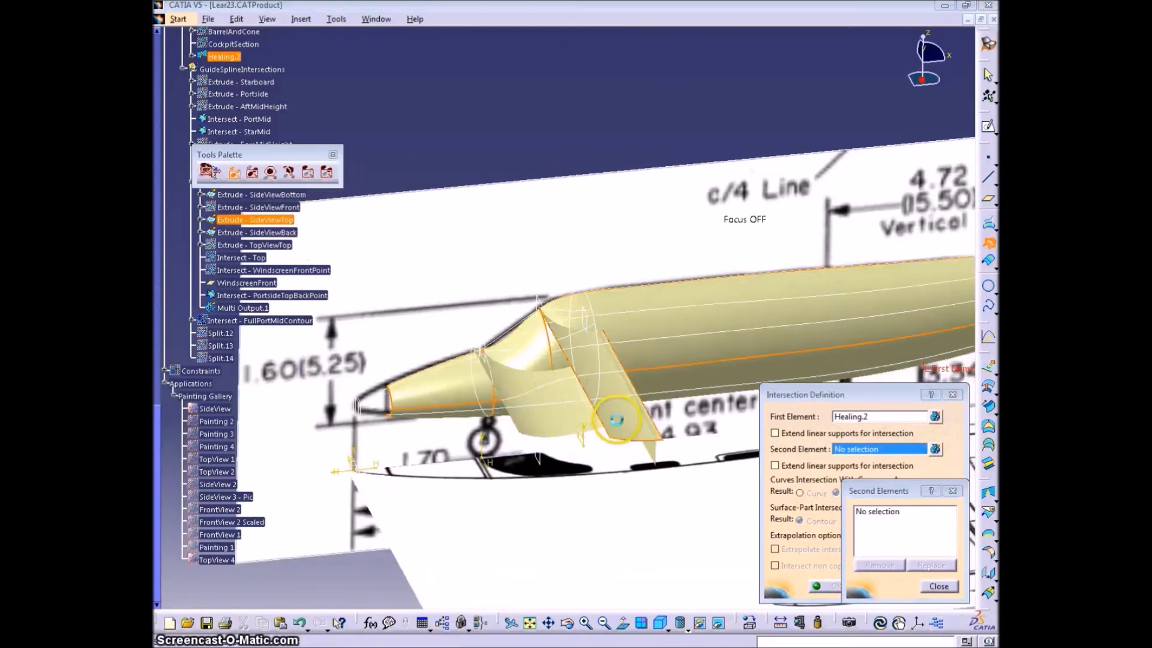
left_click(653, 448)
left_click(540, 419)
left_click(934, 586)
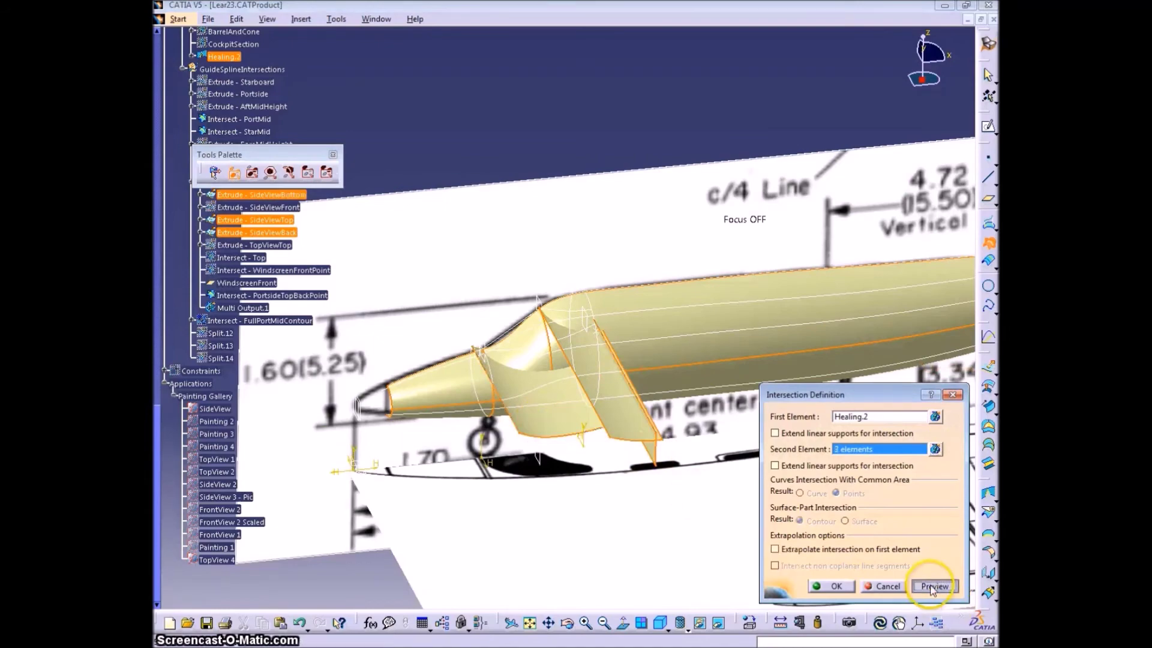
middle_click_drag(605, 491, 432, 498)
left_click(836, 586)
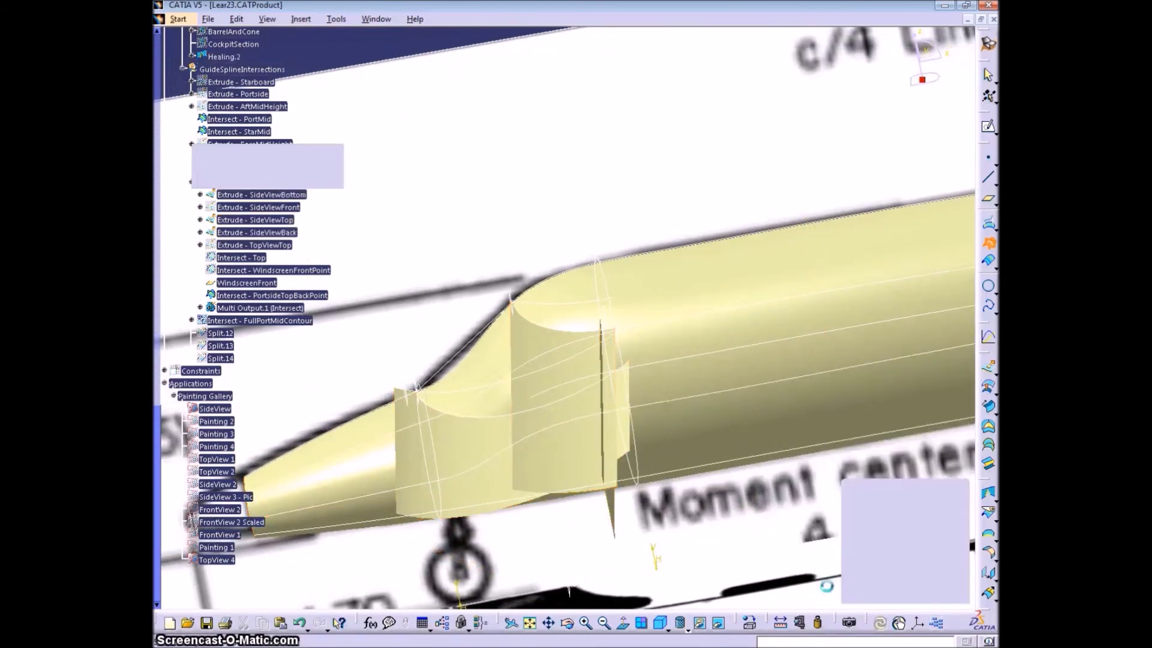
Split Extrude - SideViewTop with Extrude - SideViewBack, keeping the portion ahead of the back surface
middle_click_drag(660, 463, 622, 418)
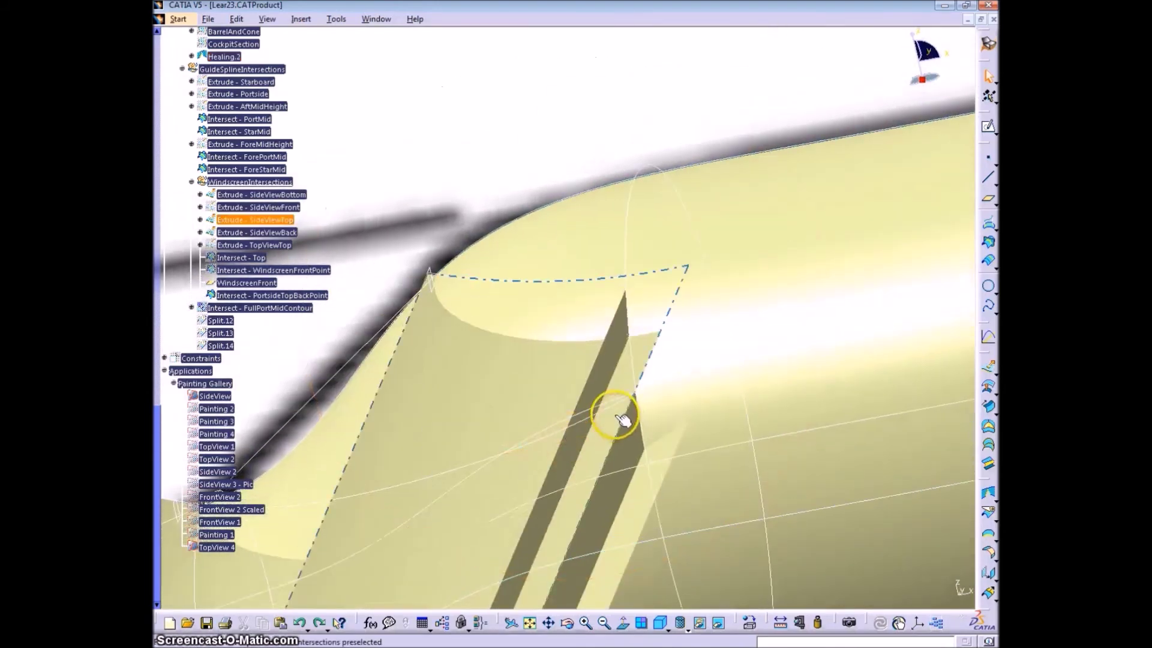
left_click(988, 512)
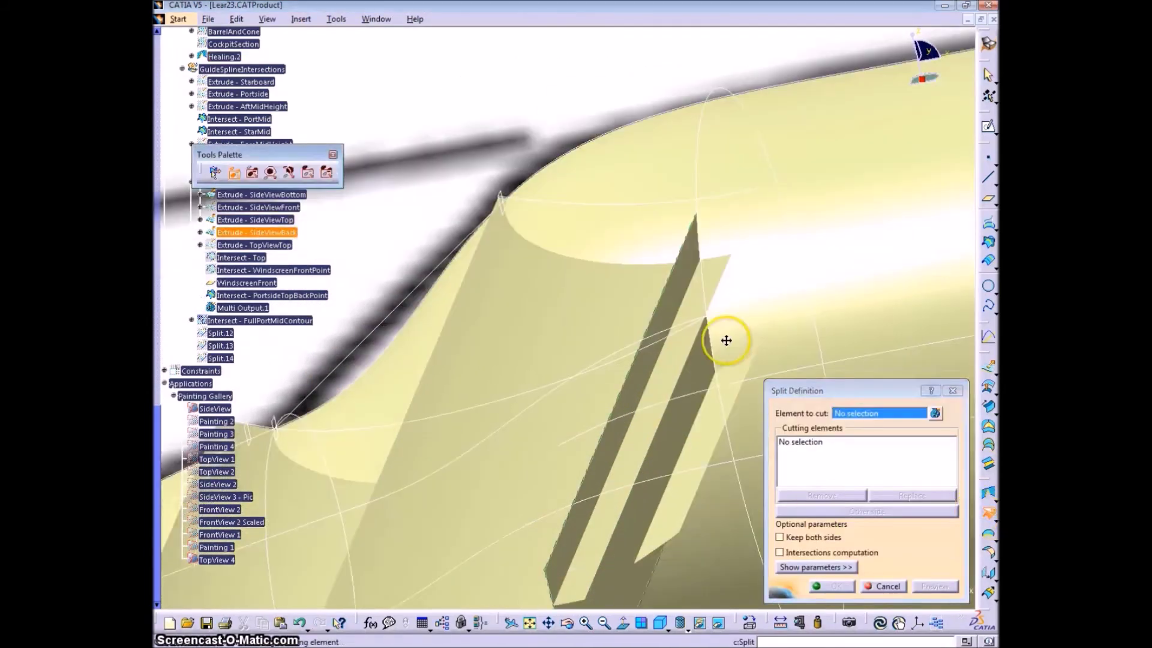
left_click(708, 315)
left_click(711, 276)
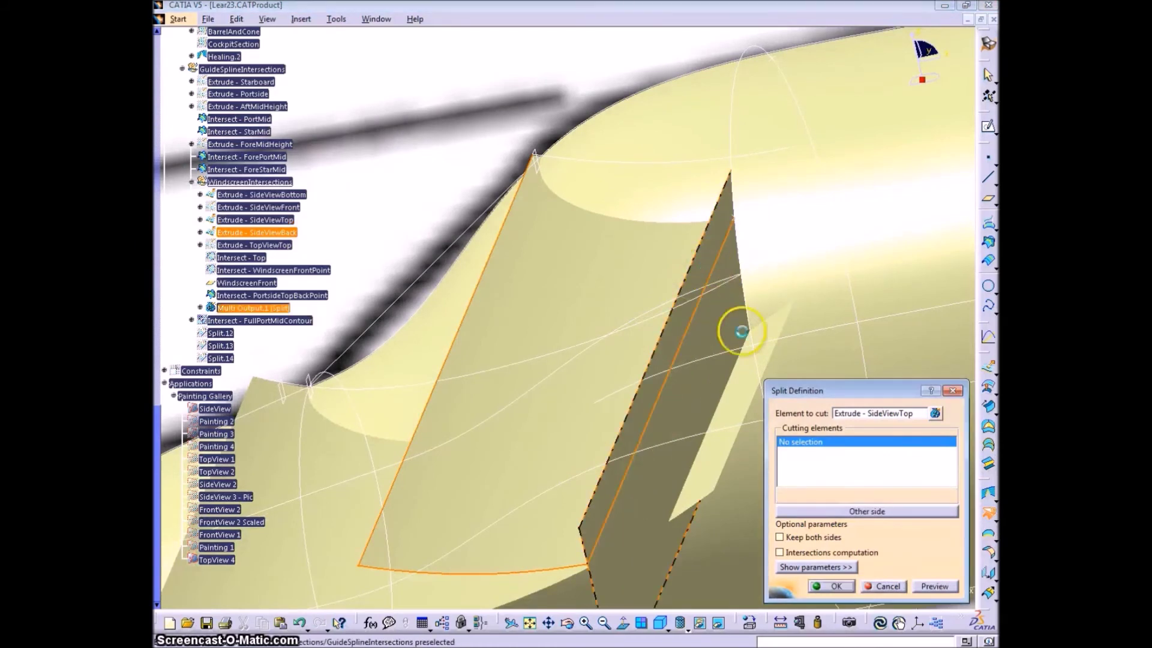
middle_click_drag(847, 577, 699, 471)
left_click(834, 586)
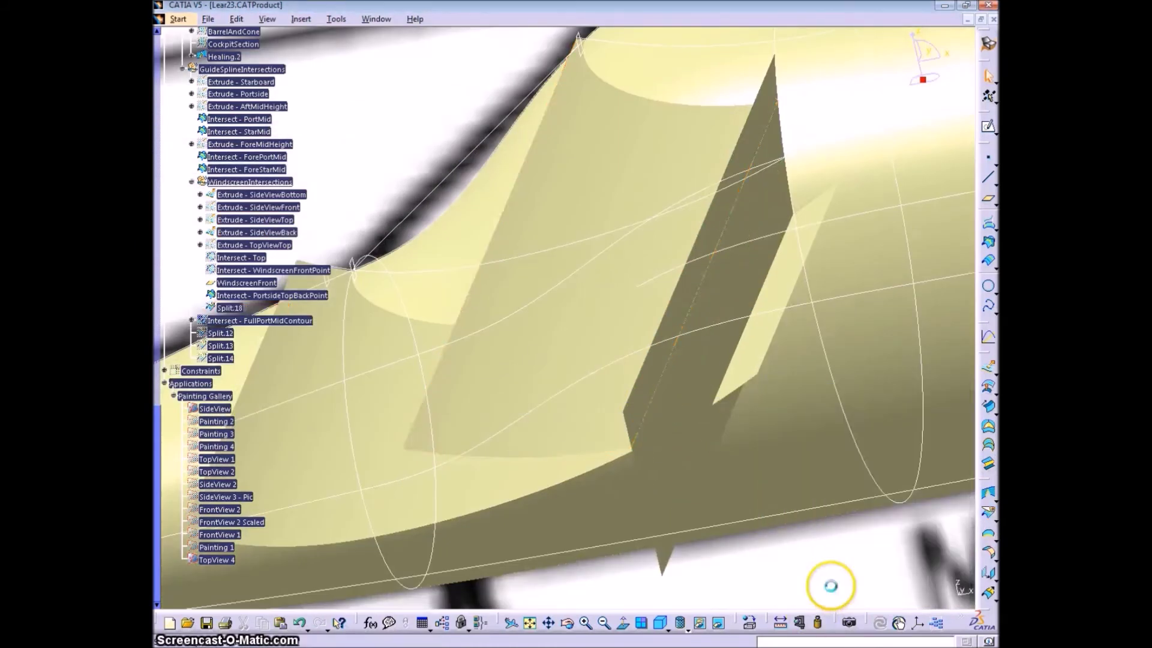
Split Extrude - SideViewBottom with Extrude - SideViewBack, keeping the portion ahead of the back surface
left_click(988, 511)
left_click(522, 480)
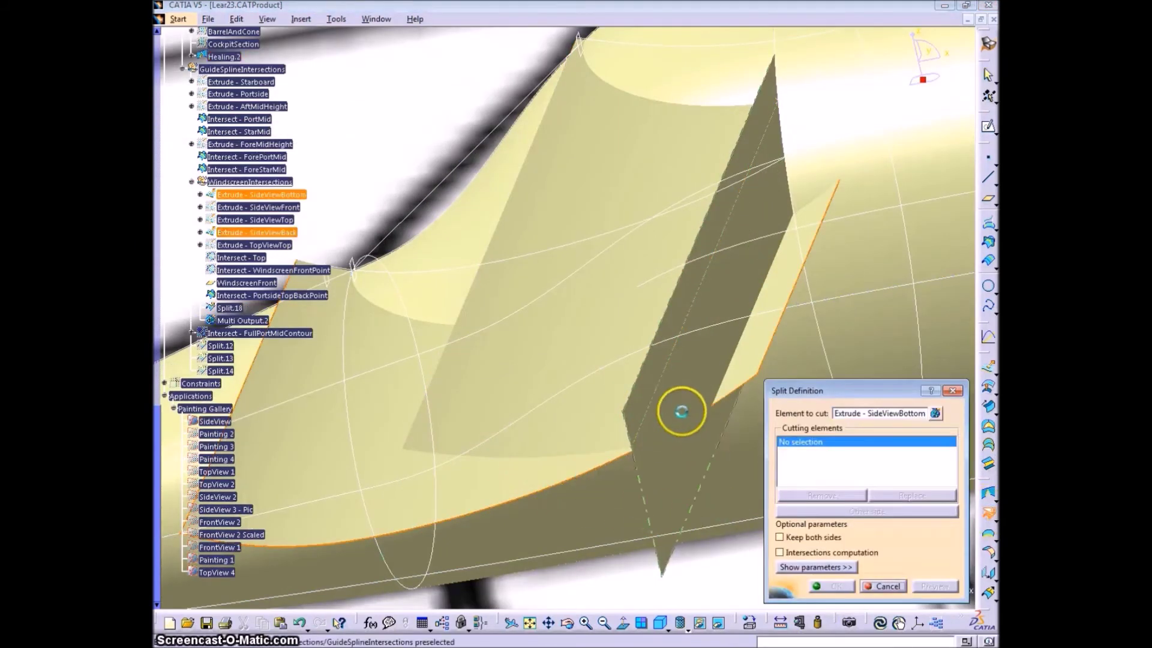
left_click(944, 586)
left_click(836, 587)
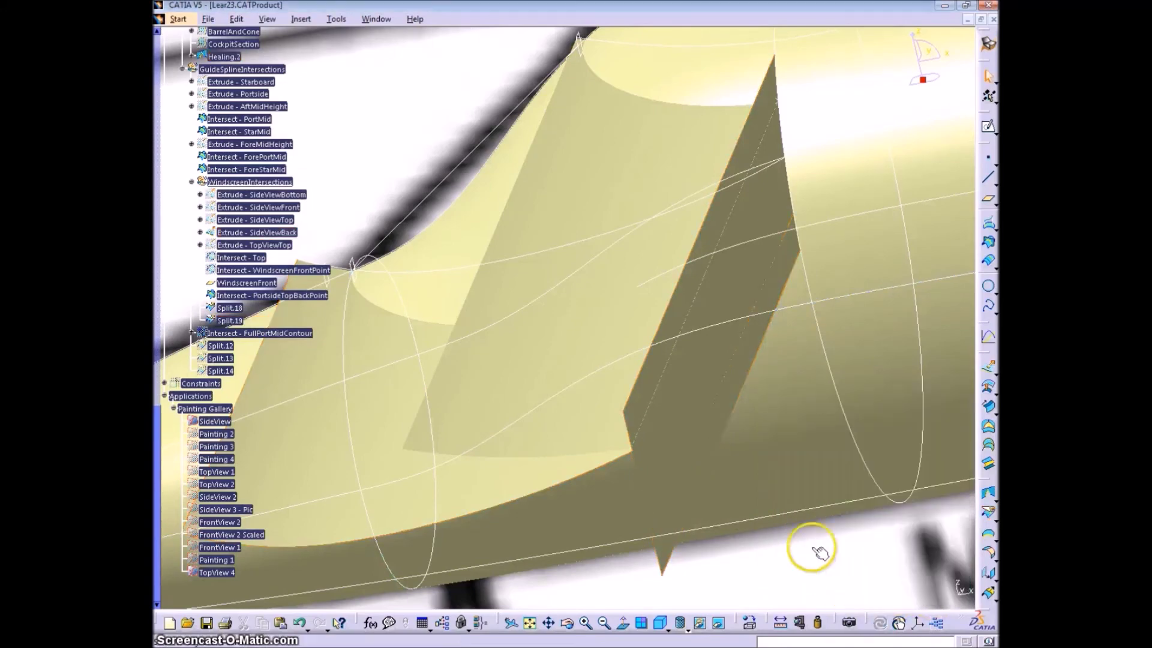
Split Extrude - SideViewBack with the trimmed top surface Split.18, removing the part above it
mouse_move(563, 478)
middle_mouse_down()
mouse_move(620, 423)
mouse_move(612, 462)
mouse_move(632, 480)
middle_mouse_up()
mouse_move(678, 426)
middle_mouse_down()
mouse_move(590, 429)
mouse_move(659, 452)
mouse_move(710, 337)
mouse_move(823, 224)
middle_mouse_up()
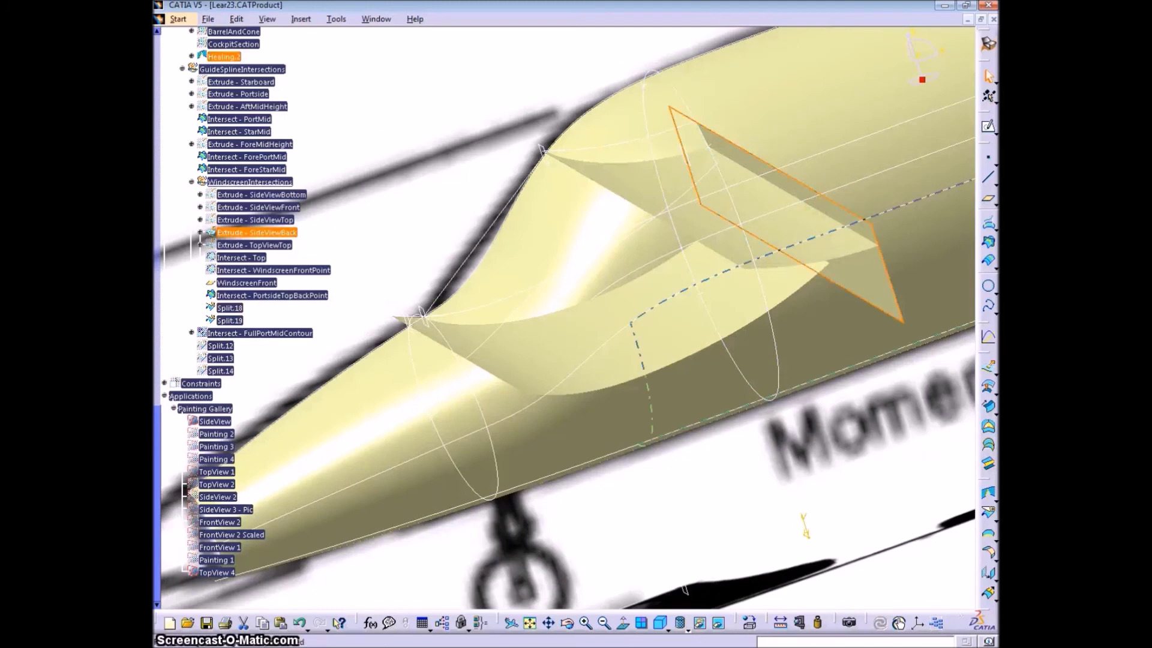
left_click(988, 515)
left_click(230, 308)
left_click(928, 586)
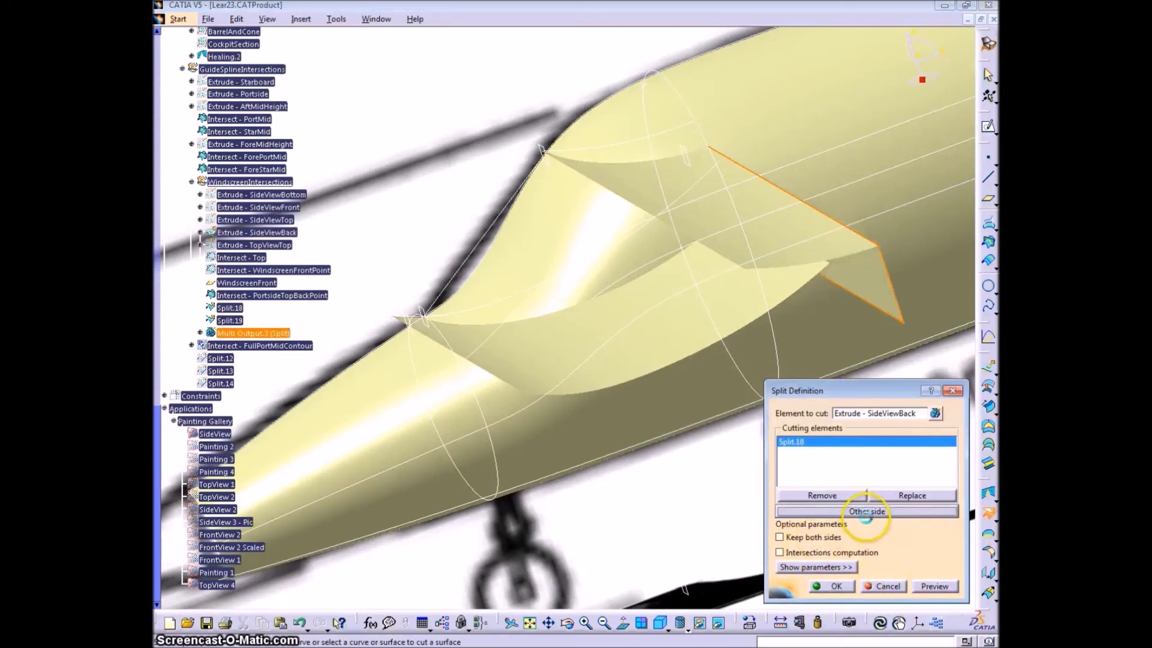
left_click(834, 586)
Split the trimmed back surface Split.20 with Split.19, keeping the side above the bottom surface
middle_click_drag(844, 587, 800, 402)
middle_click_drag(714, 274, 815, 258)
middle_click(807, 266)
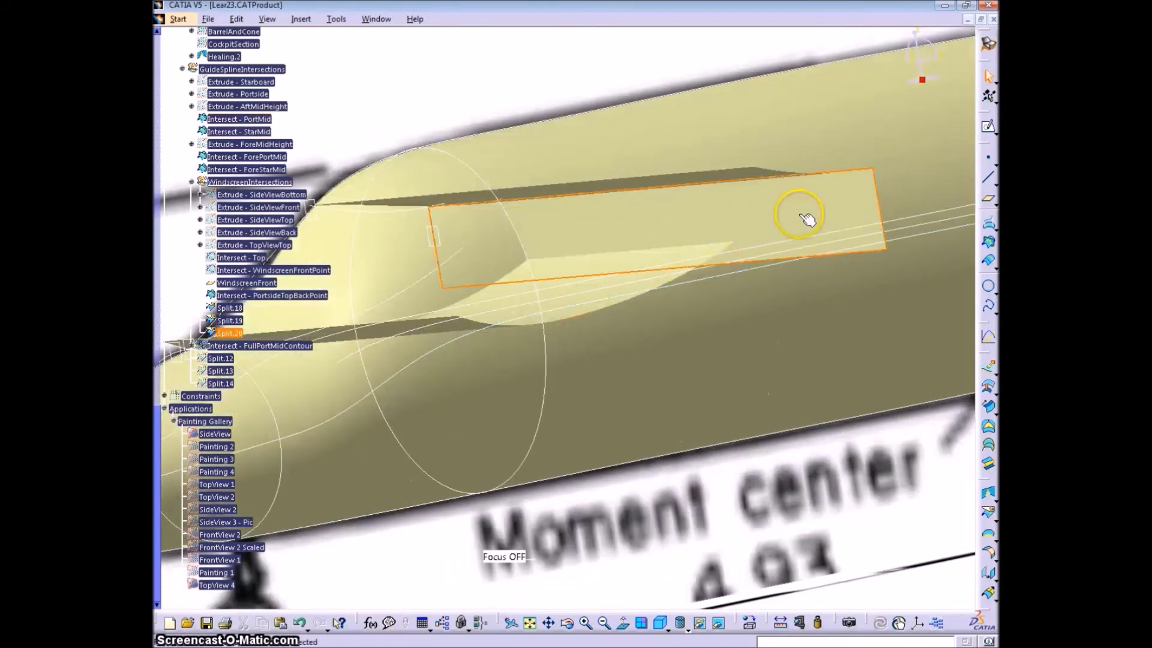
left_click(984, 511)
left_click(630, 262)
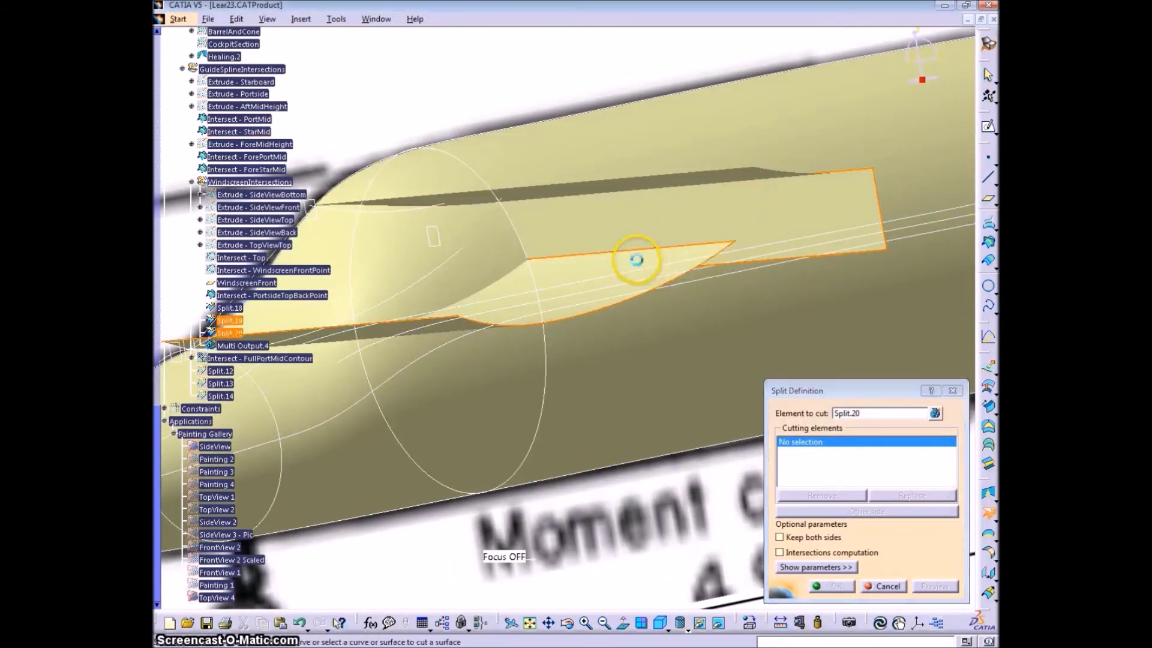
left_click(931, 586)
left_click(899, 511)
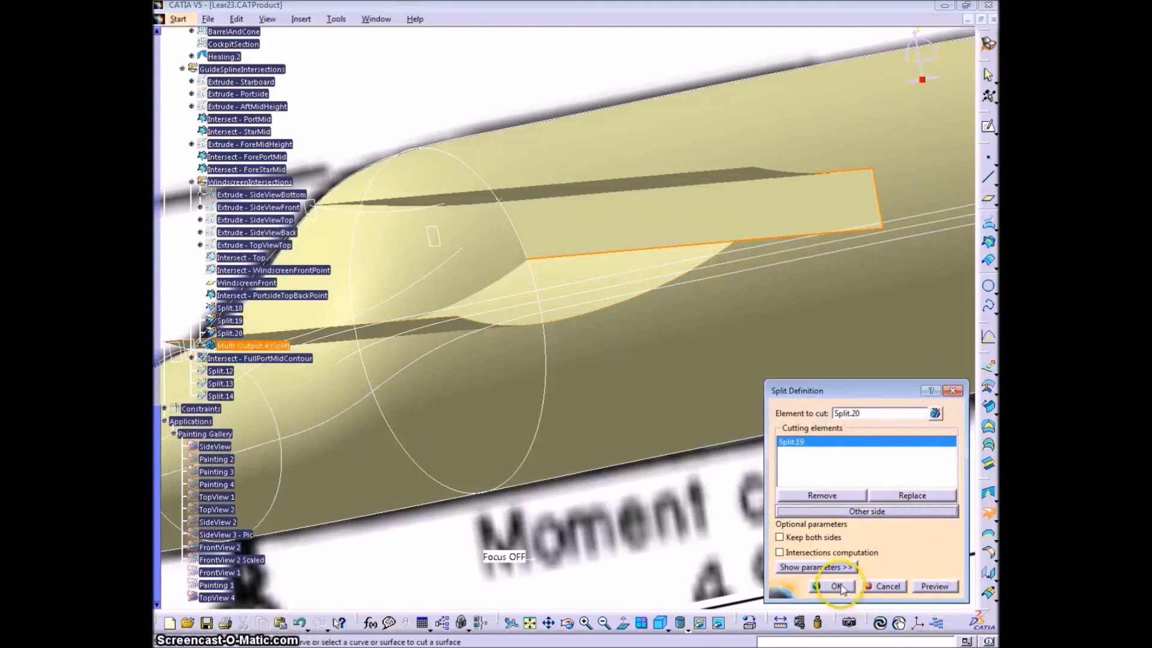
left_click(837, 586)
Intersect Healing.2 with the trimmed top surface Split.18 and rename the resulting curve Top
middle_click_drag(728, 278, 575, 301)
left_click(988, 241)
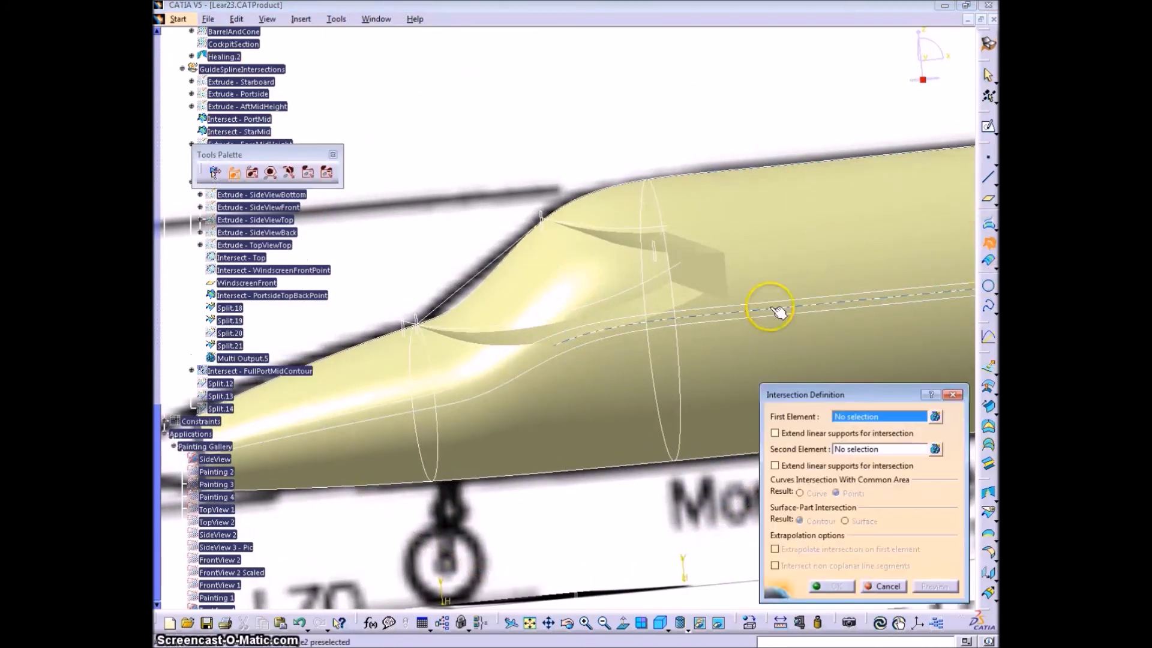
left_click(626, 243)
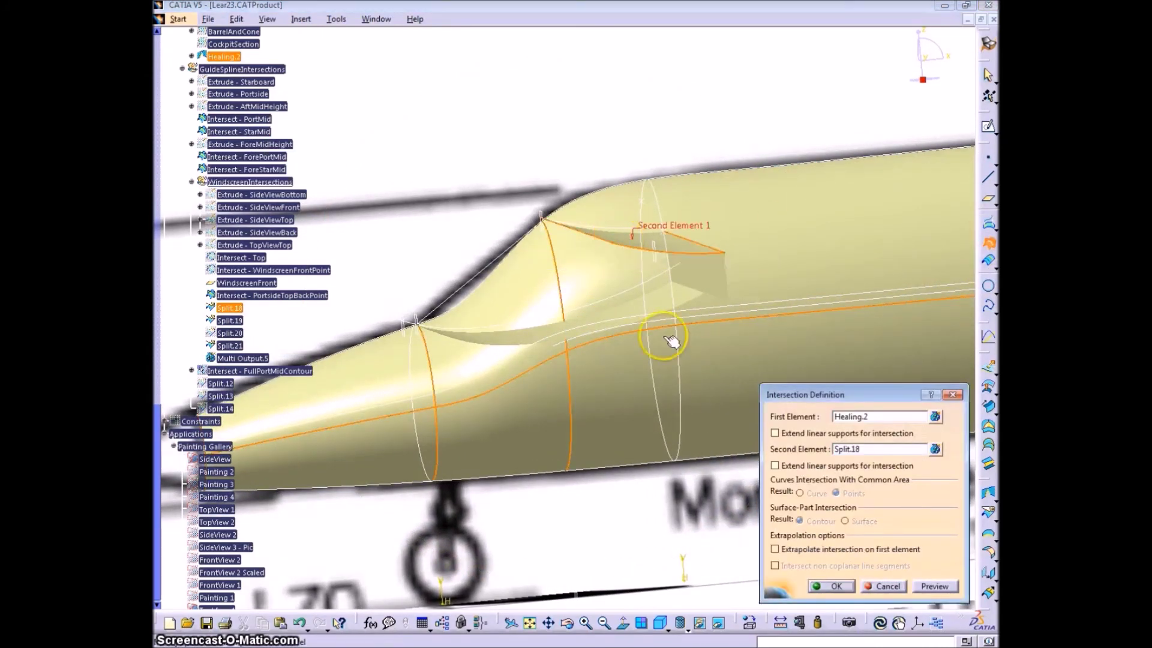
left_click(933, 586)
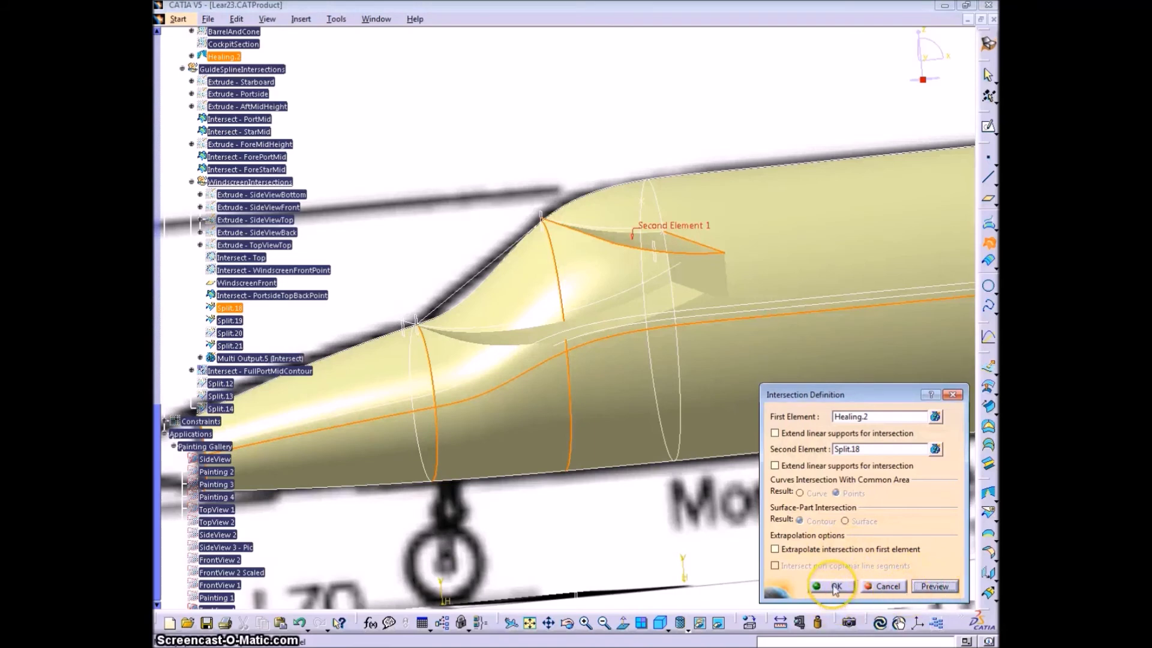
left_click(834, 586)
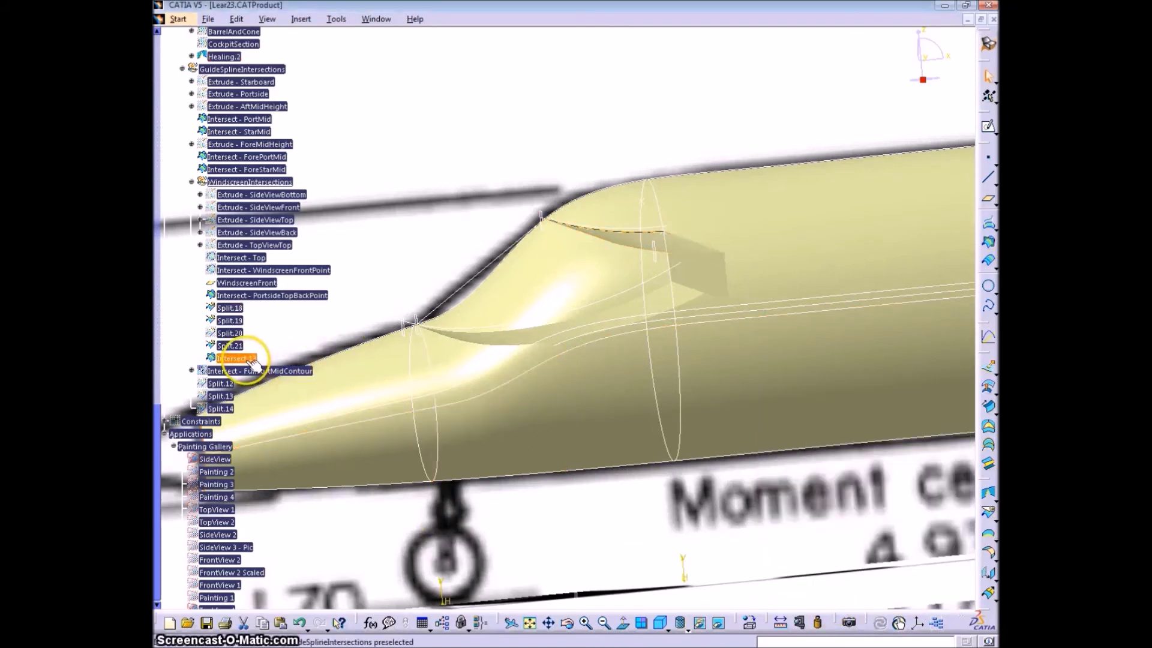
key("alt+Return")
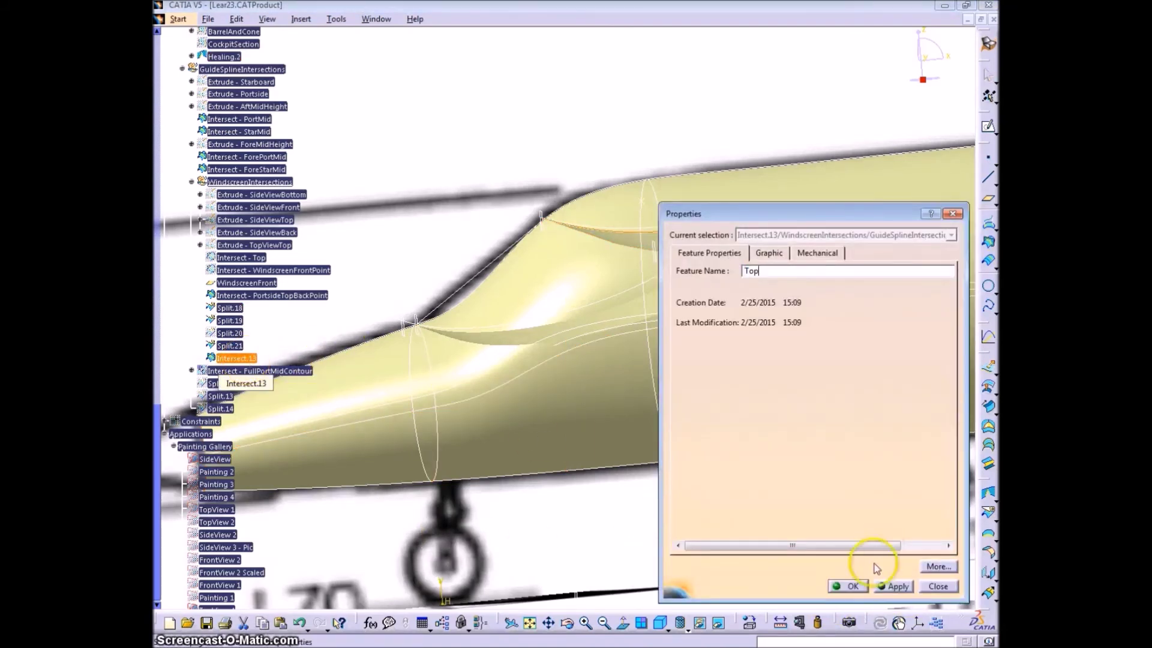
left_click(852, 586)
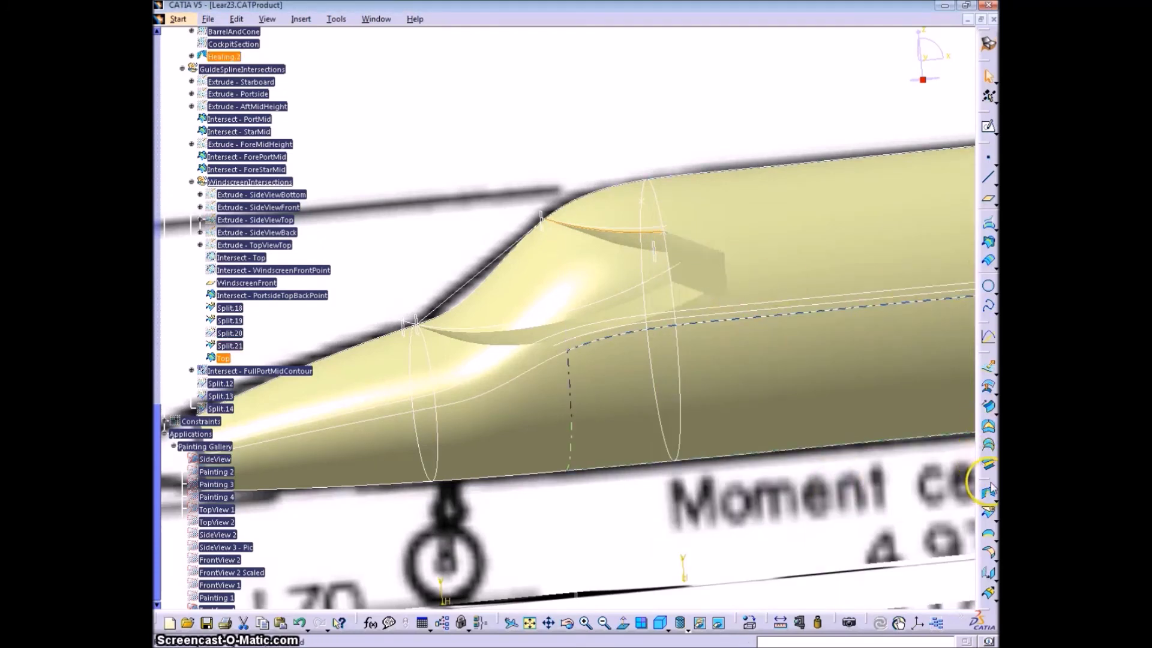
Intersect Healing.2 with the fully trimmed back surface and rename the resulting curve Back
left_click(712, 258)
left_click(835, 585)
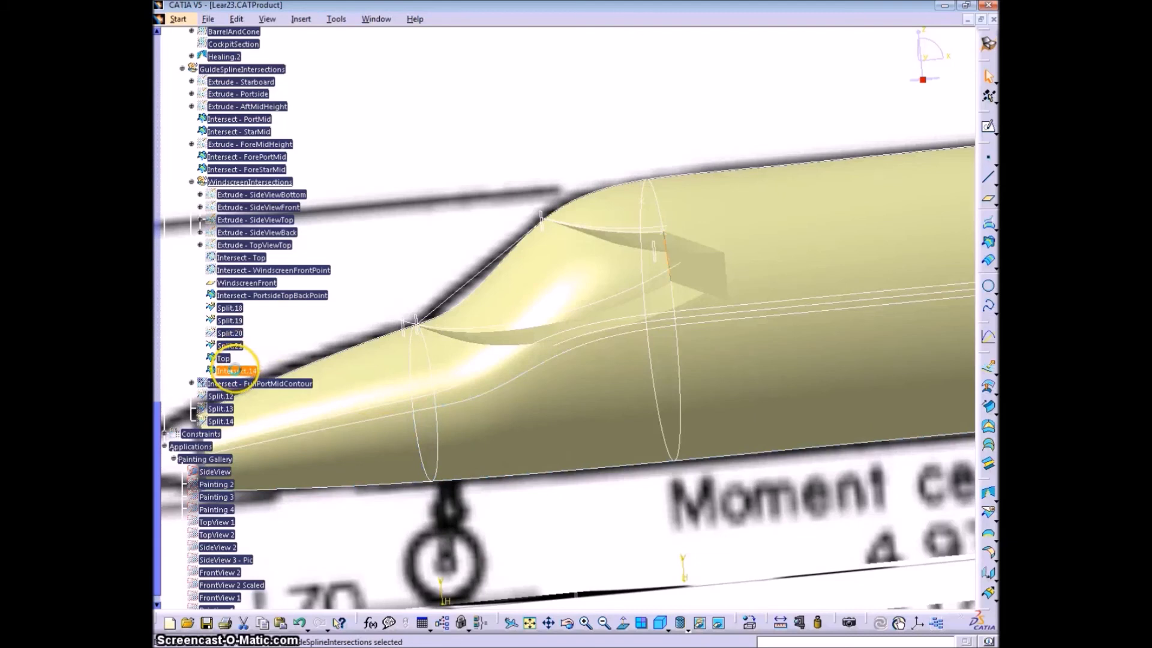
left_click(242, 371)
key("alt+Return")
key("Return")
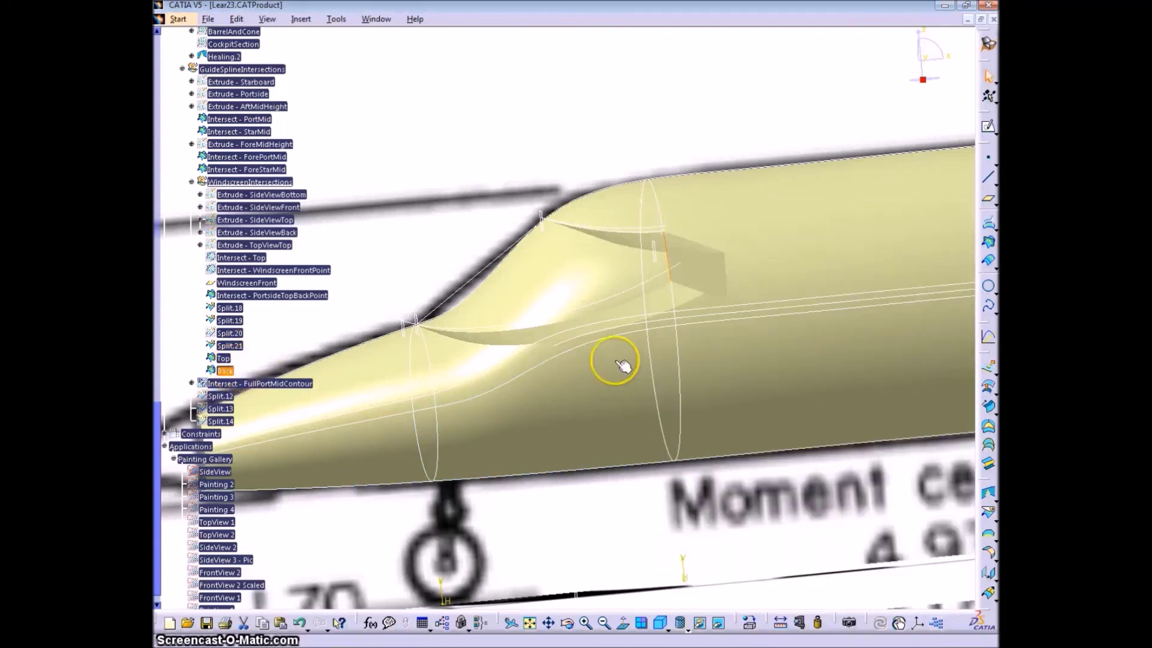
Intersect Healing.2 with the trimmed bottom surface and rename the resulting curve Bottom
left_click(988, 242)
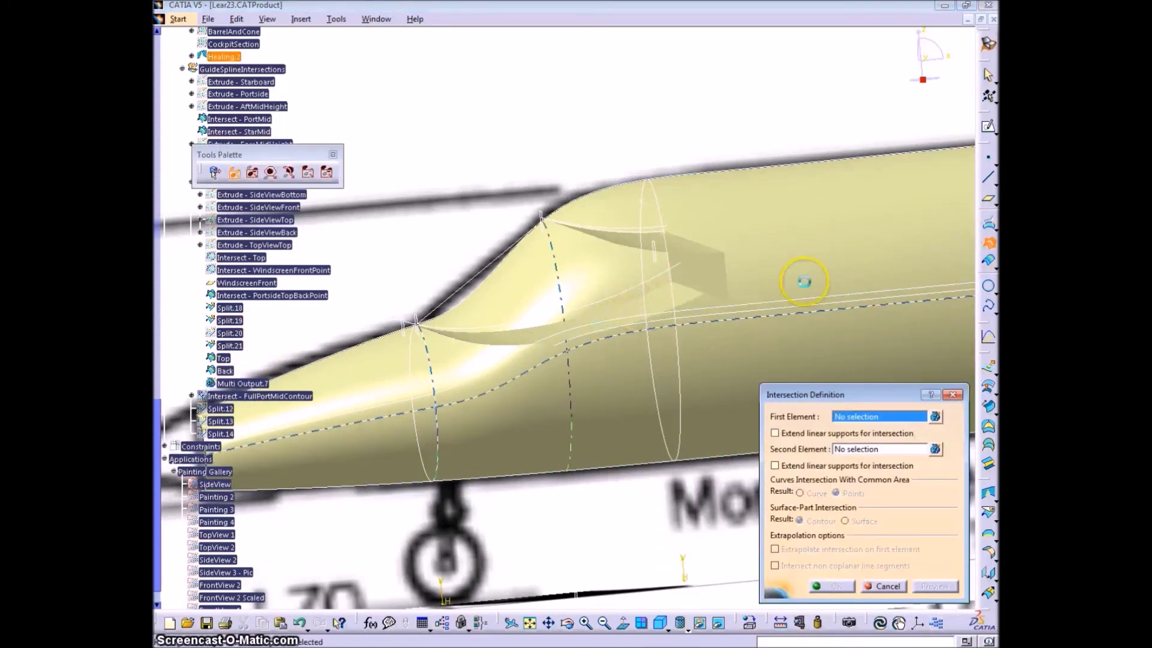
left_click(487, 336)
left_click(834, 587)
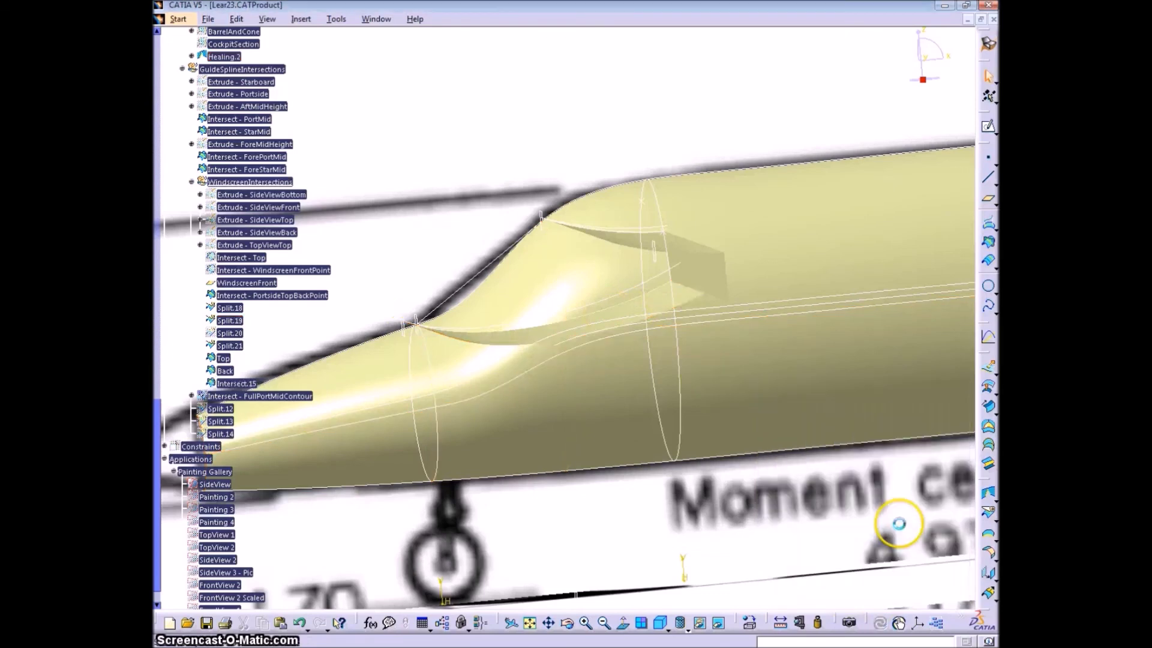
key("alt+Return")
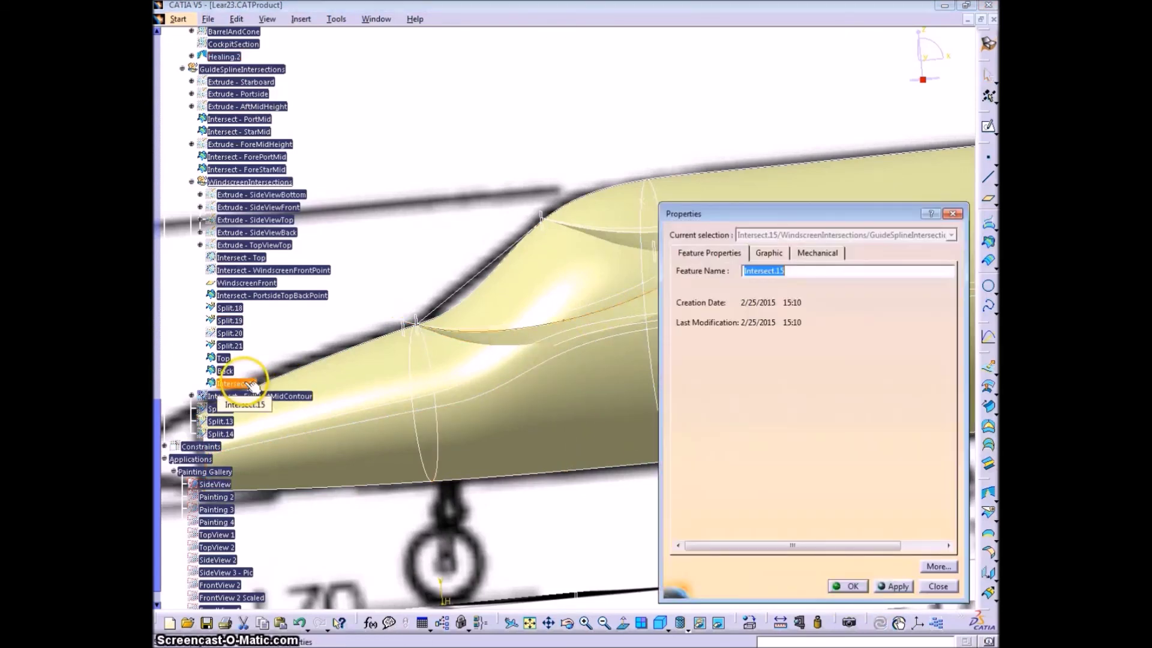
left_click(848, 587)
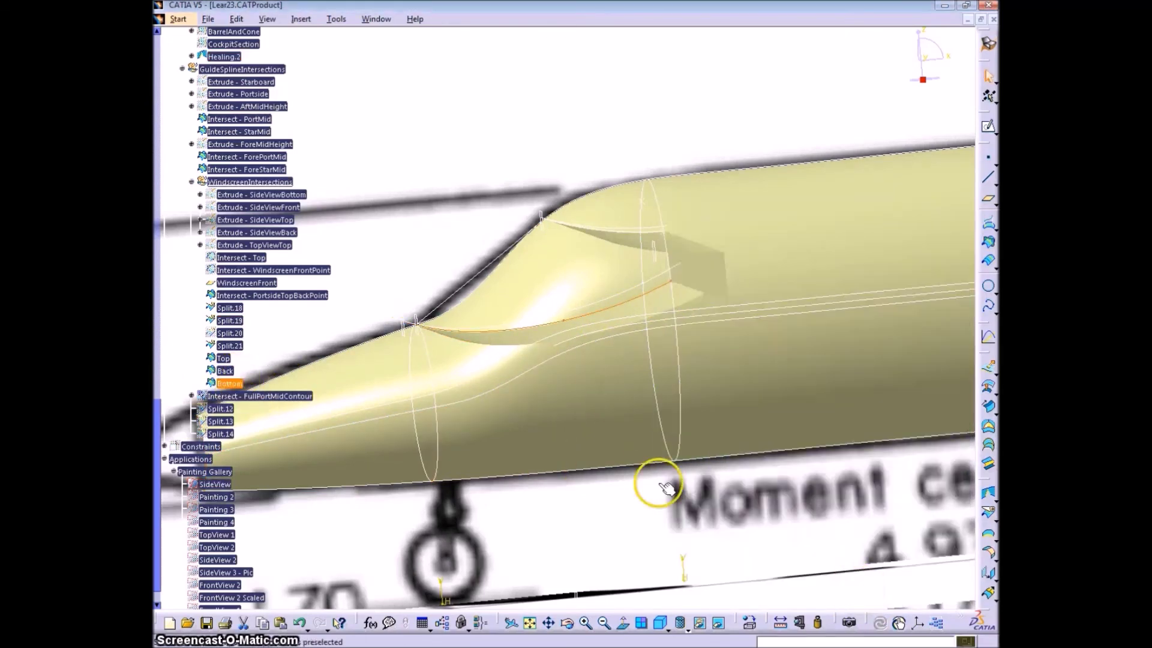
Hide the SideView reference drawing behind the fuselage
middle_click_drag(664, 489, 533, 303)
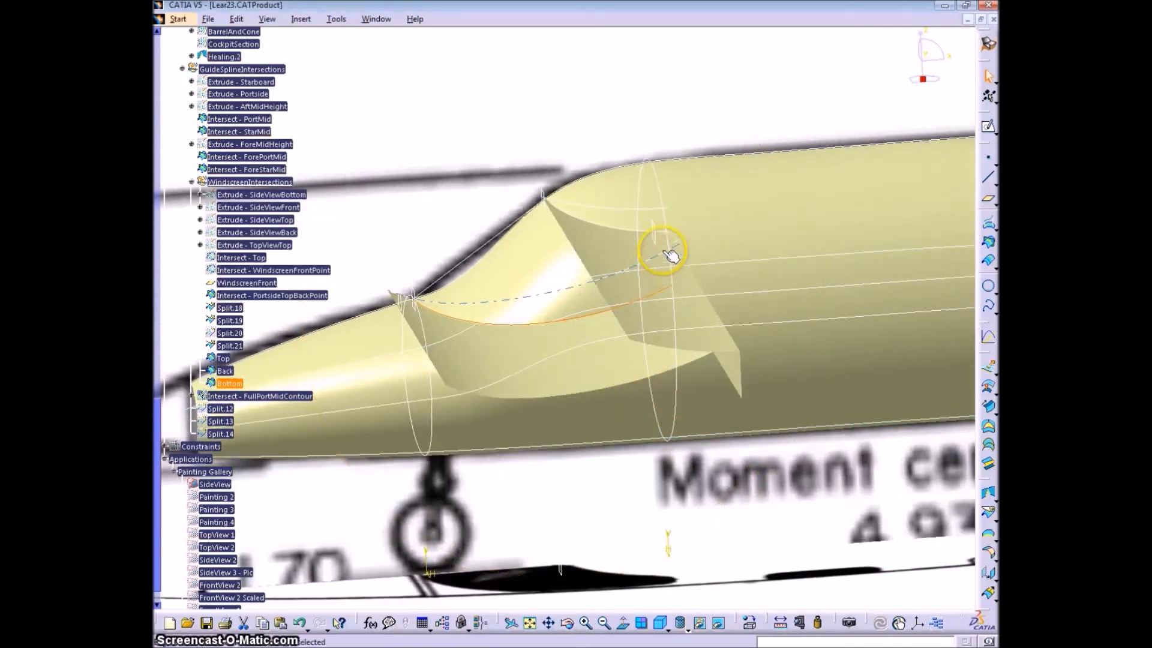
middle_click_drag(663, 250, 350, 97)
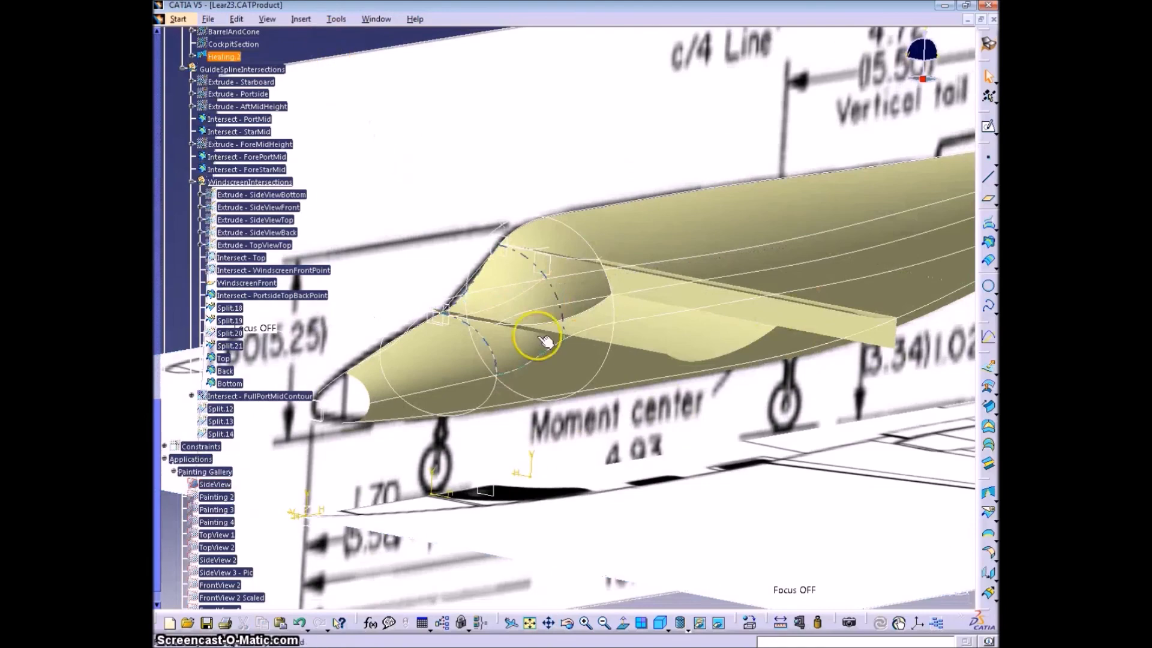
middle_click_drag(545, 340, 462, 387)
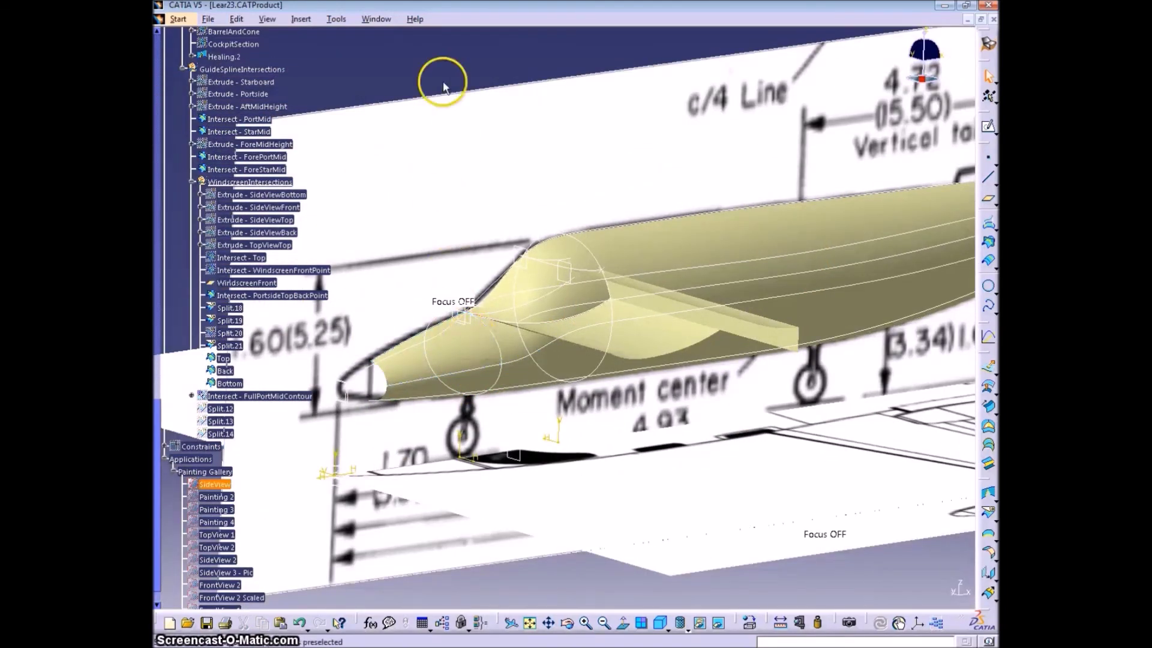
right_click(547, 169)
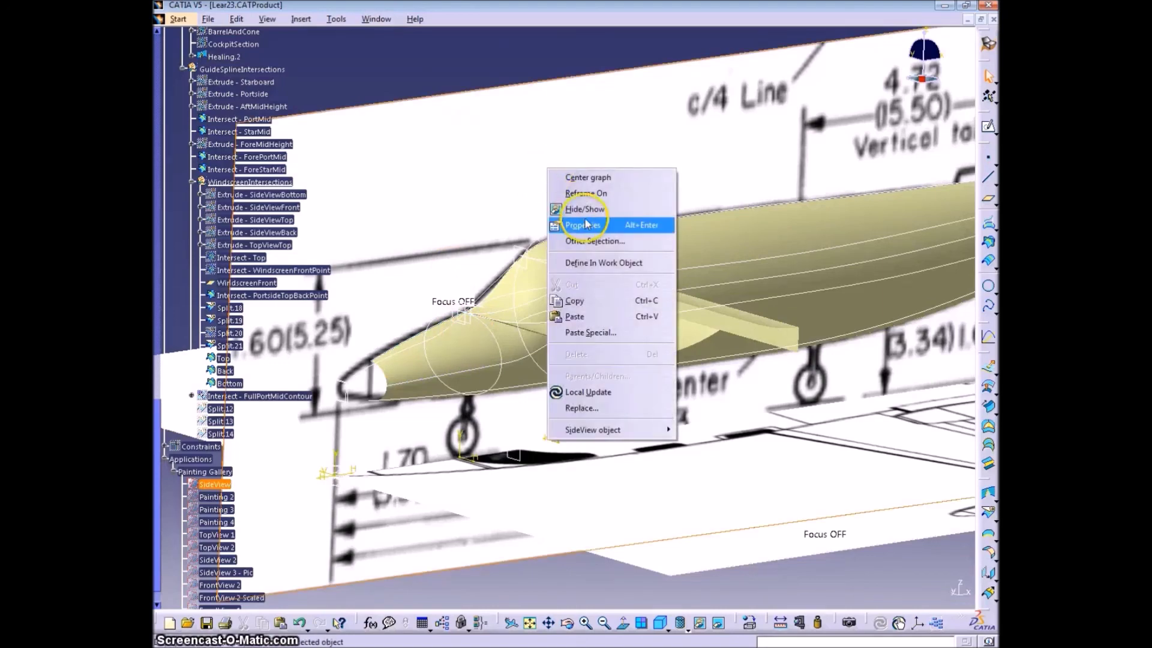
left_click(583, 208)
right_click(634, 481)
left_click(553, 175)
middle_click_drag(688, 351, 657, 353)
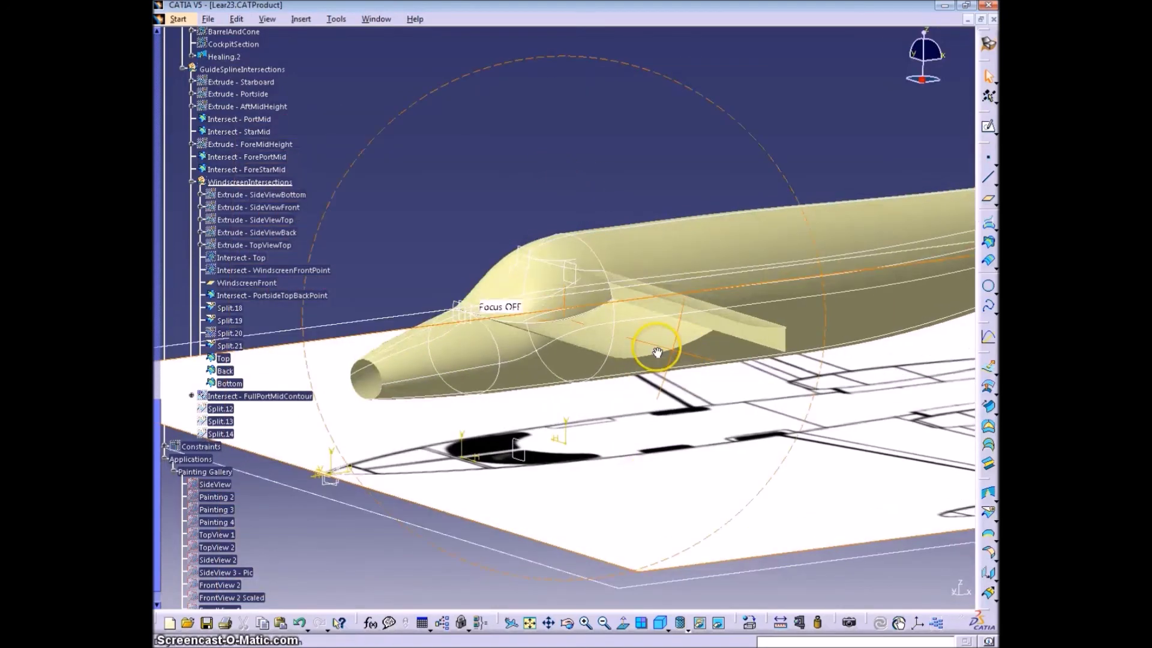